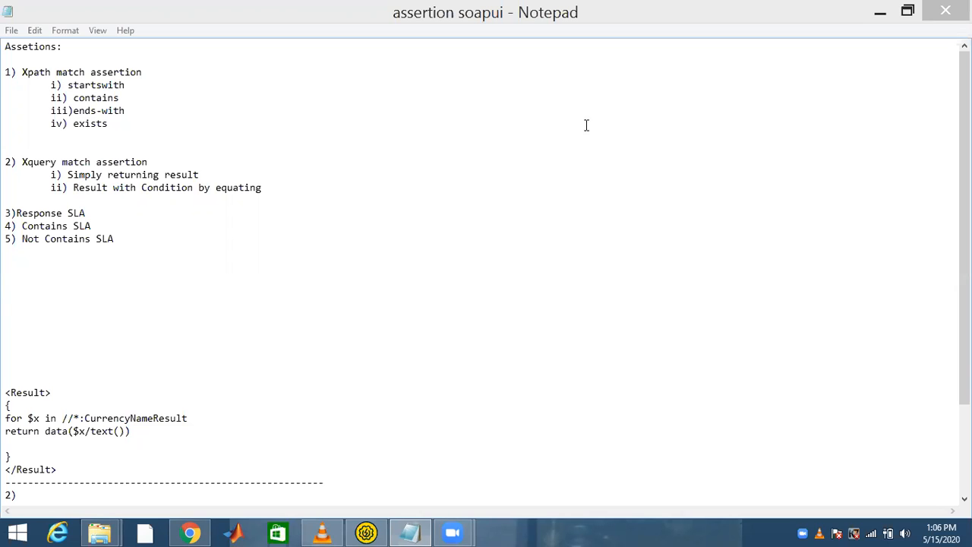
- Switch to SoapUI, view TestCase 1's SOAP Request, and close and reopen TestCase 2's SOAP Request
click(365, 531)
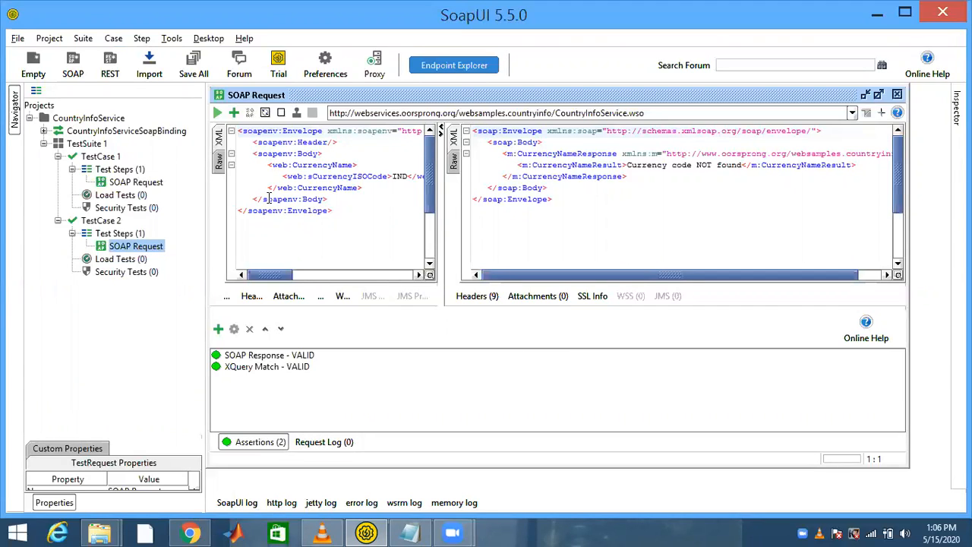
click(142, 185)
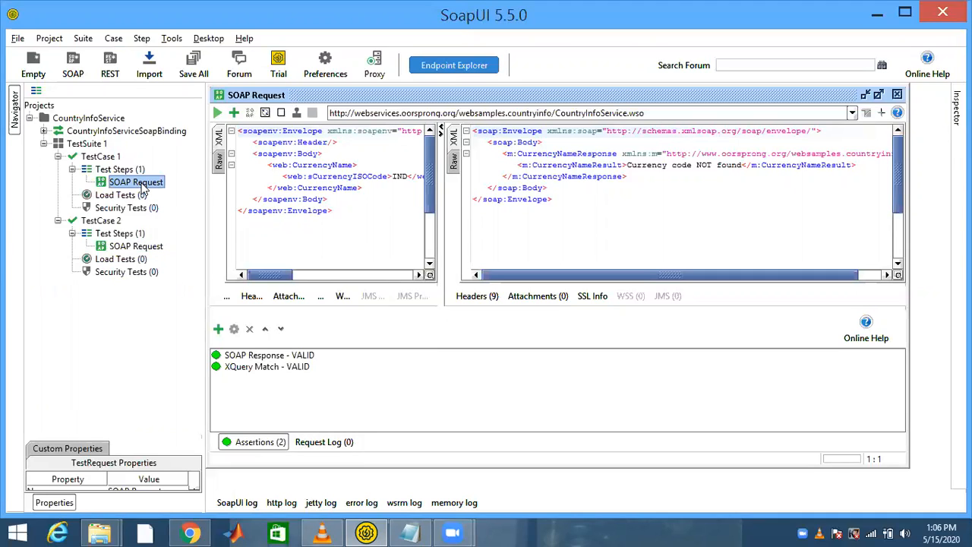
click(898, 94)
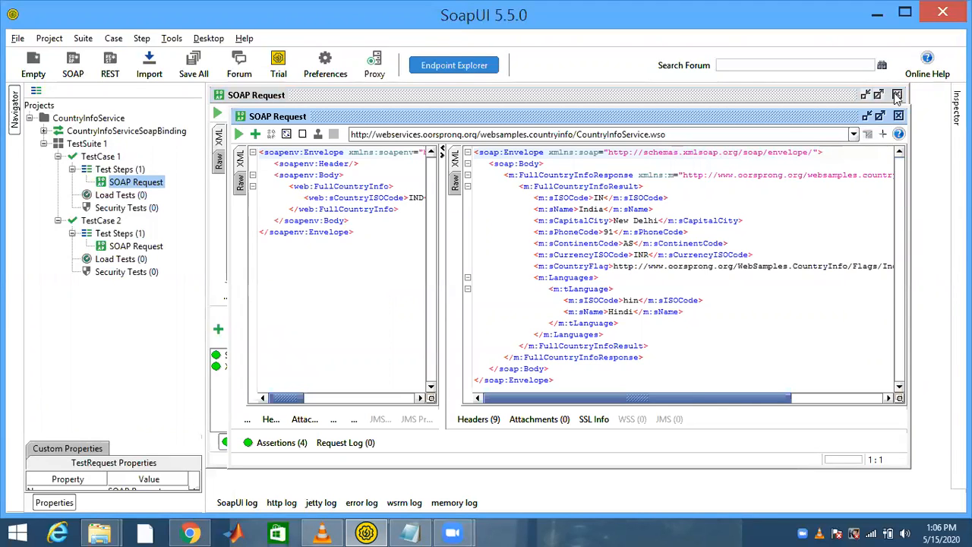
click(898, 94)
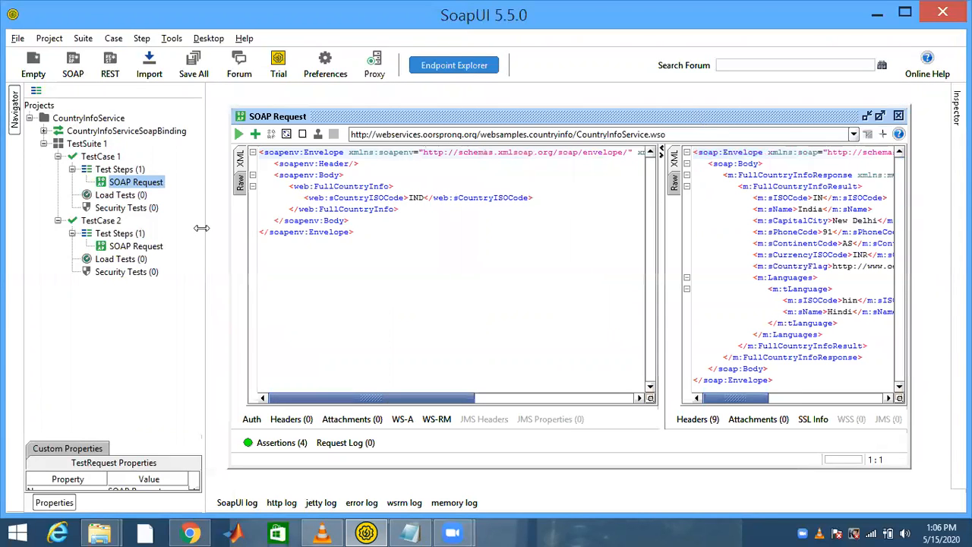
click(124, 248)
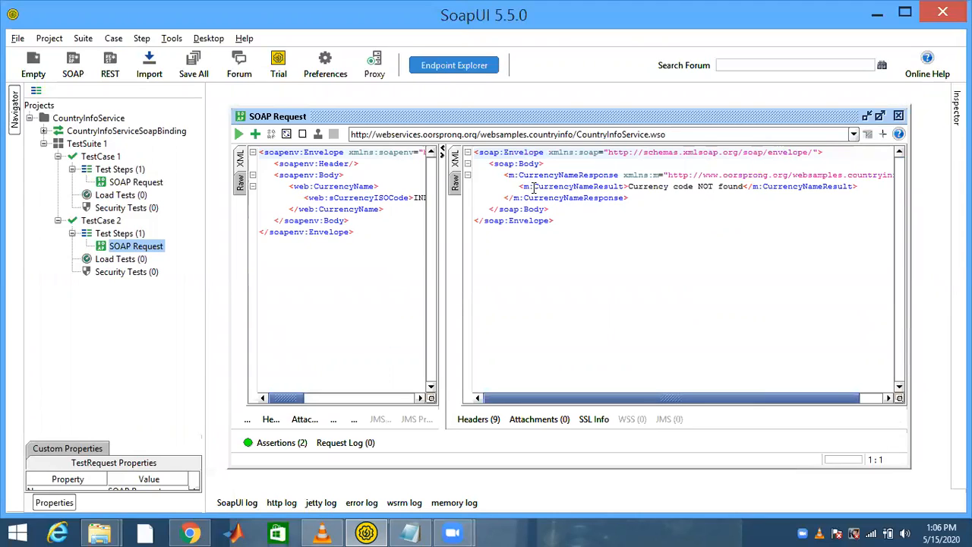
- Examine the CurrencyNameResult text in the response and consult the assertion notes in Notepad before returning to SoapUI
drag(629, 186, 742, 187)
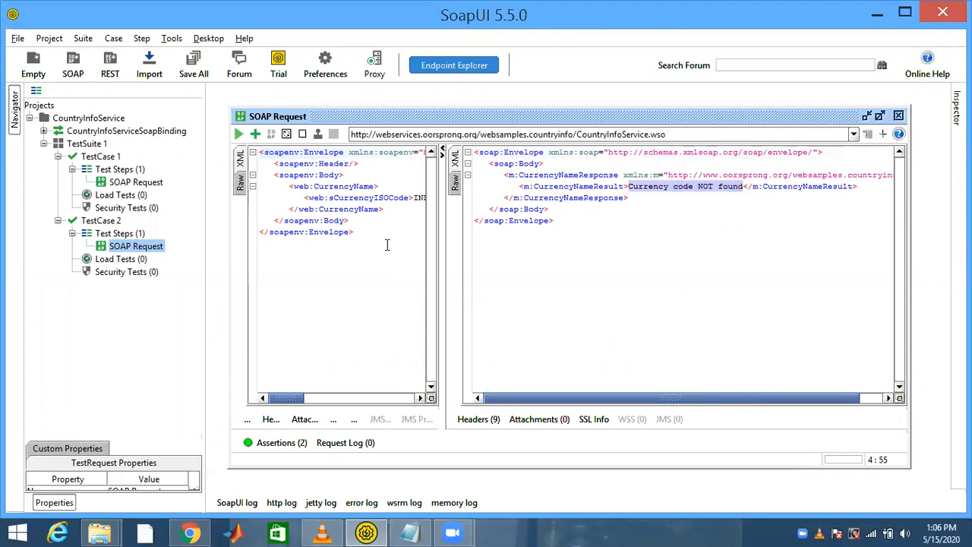
click(352, 279)
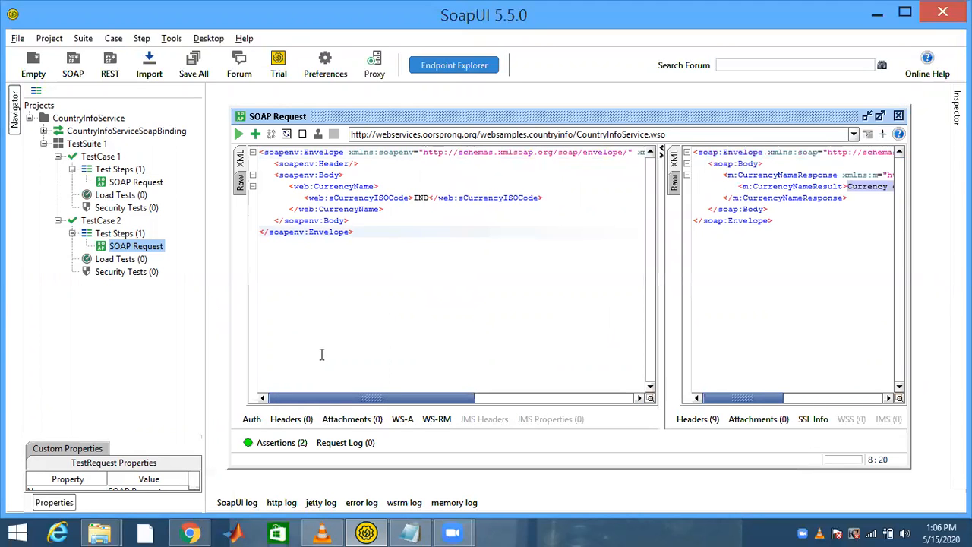
click(409, 530)
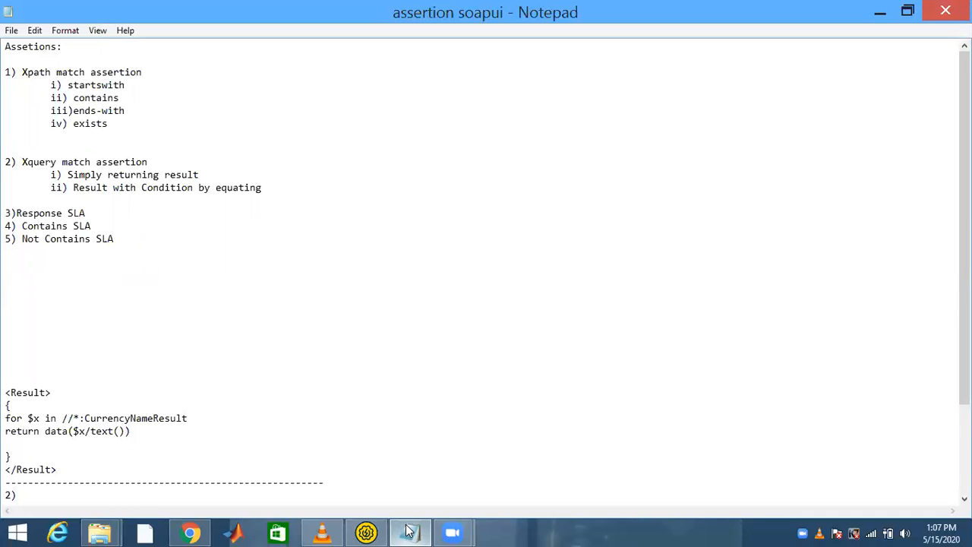
click(367, 532)
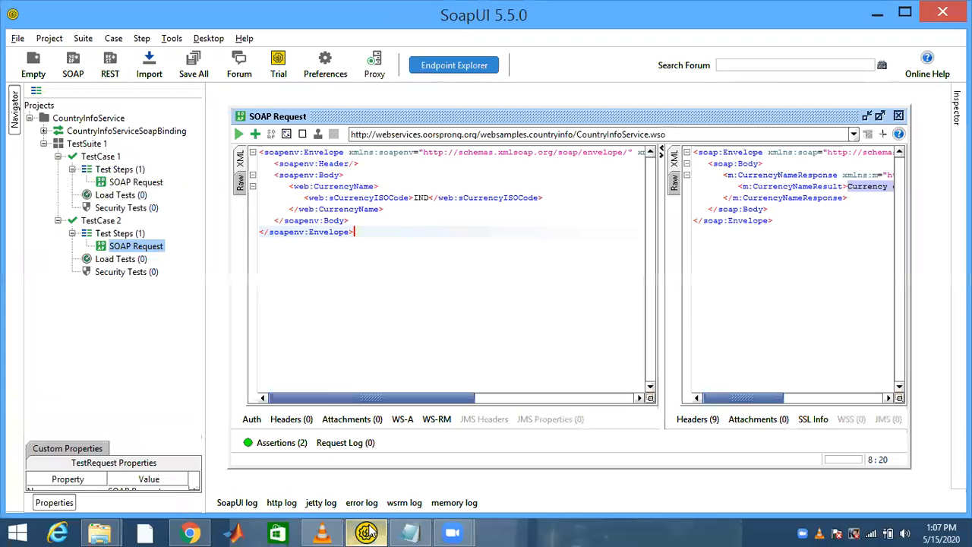
- Add an XPath Match assertion from the Property Content category to TestCase 2's SOAP Request
click(298, 441)
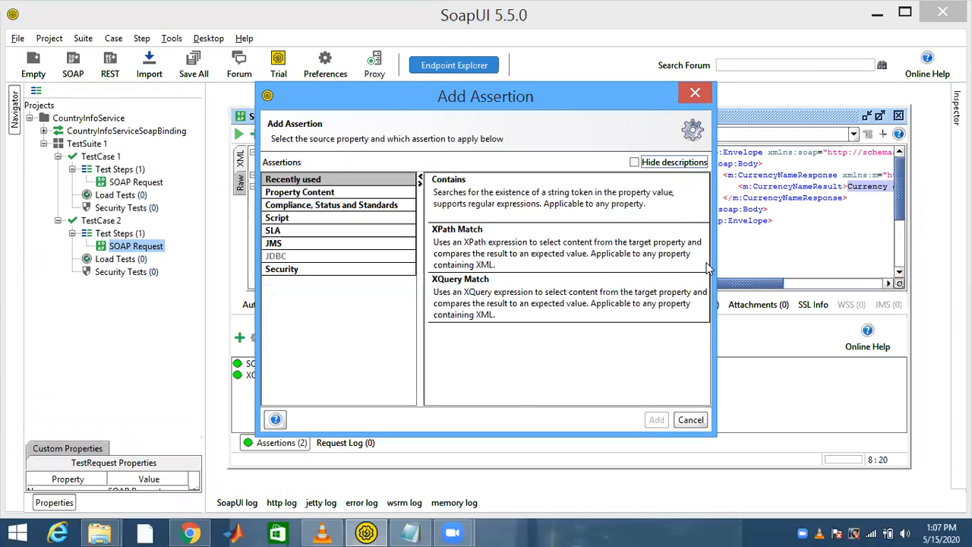
key(Down)
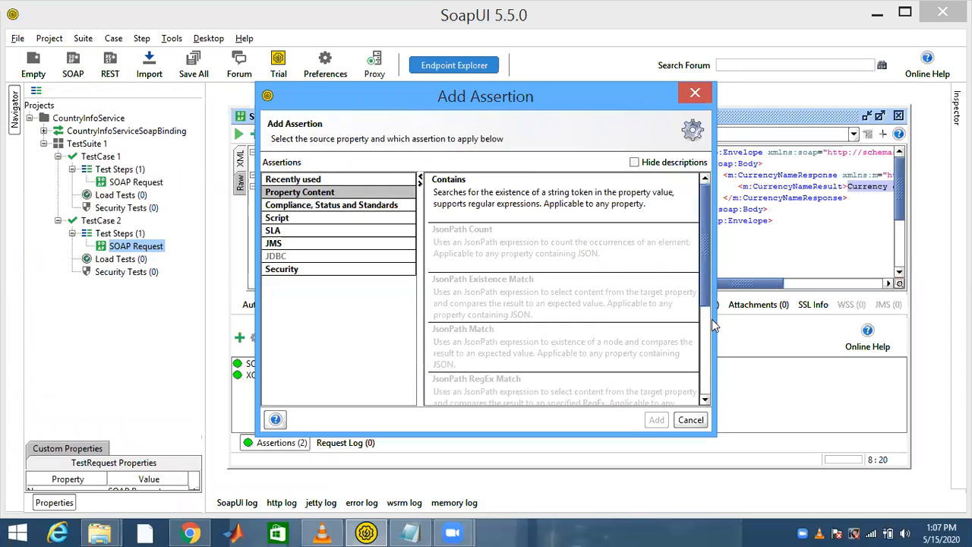
scroll(621, 389, down, 5)
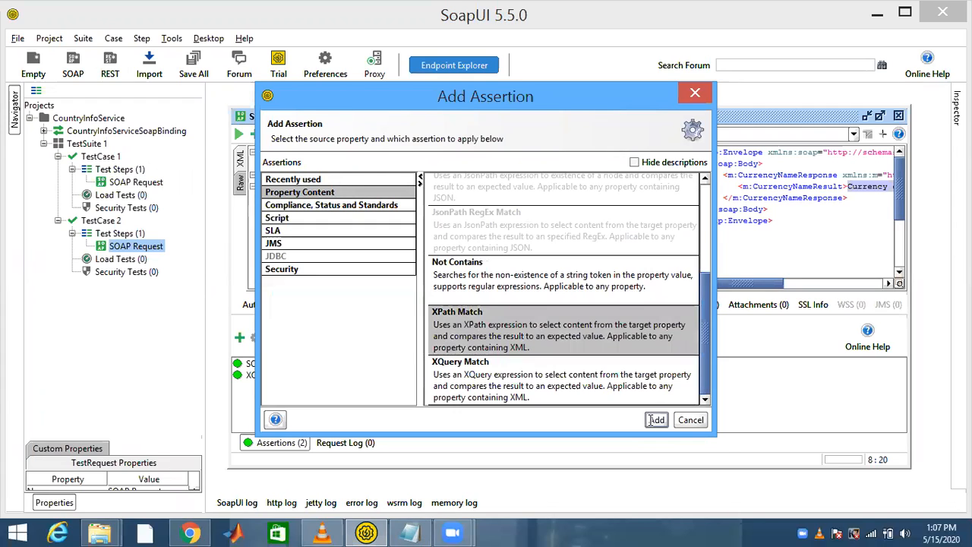
click(656, 420)
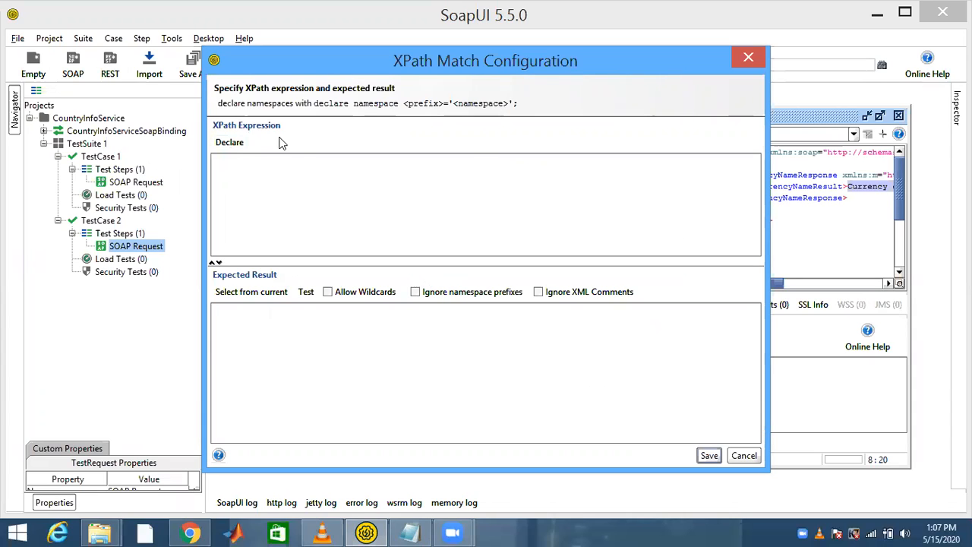
click(242, 150)
click(226, 192)
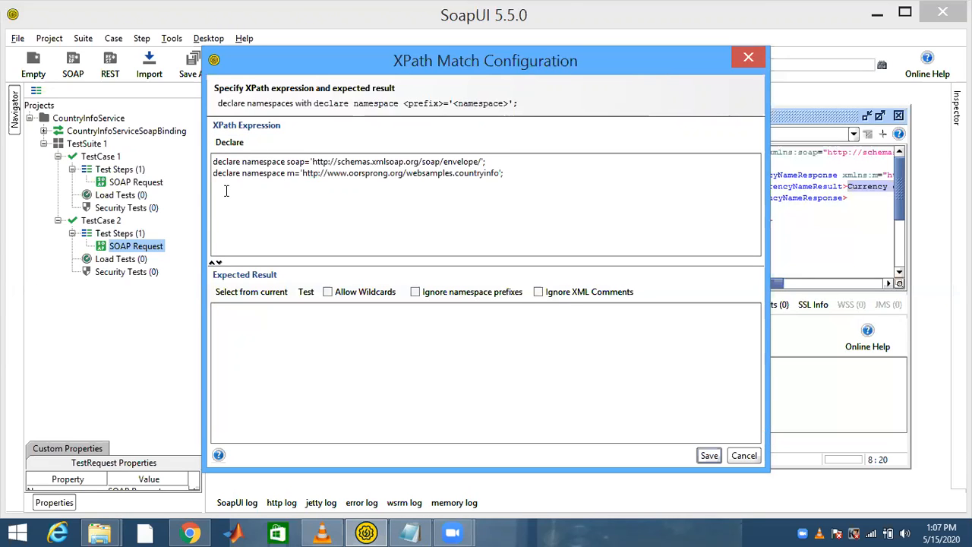
drag(494, 75, 369, 87)
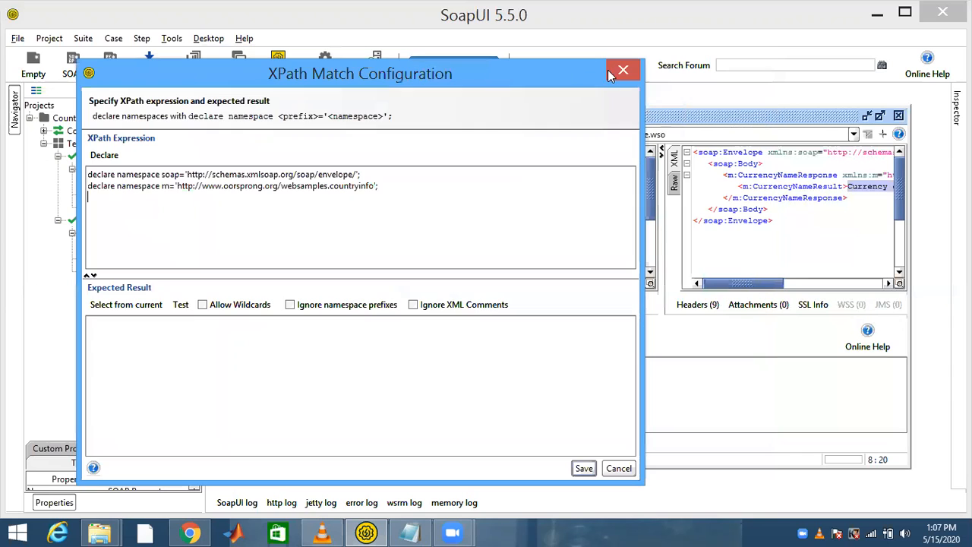
click(622, 71)
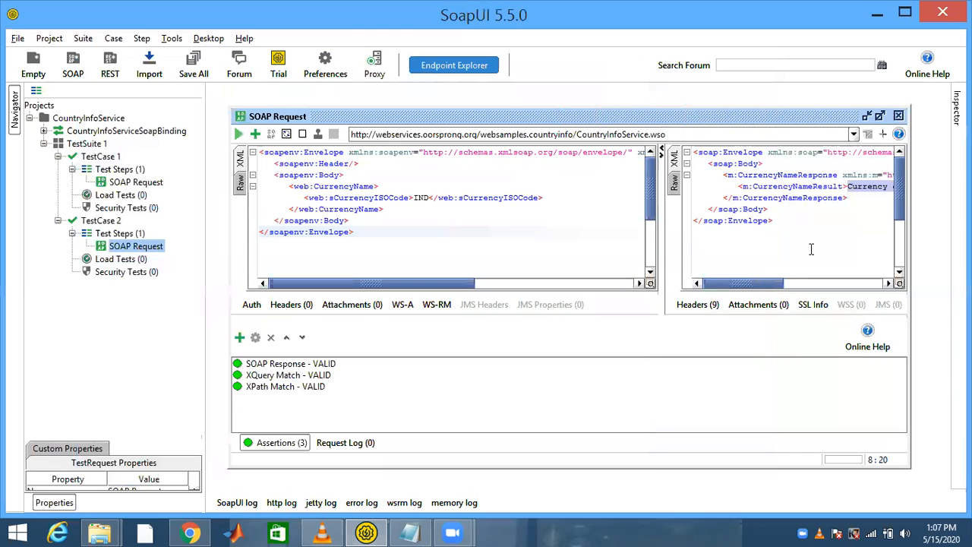
- Maximize the SOAP Request editor and declare the response's namespaces in the XPath Match assertion's expression
click(879, 117)
mouse_move(761, 295)
mouse_down()
mouse_move(792, 297)
mouse_move(763, 295)
mouse_up()
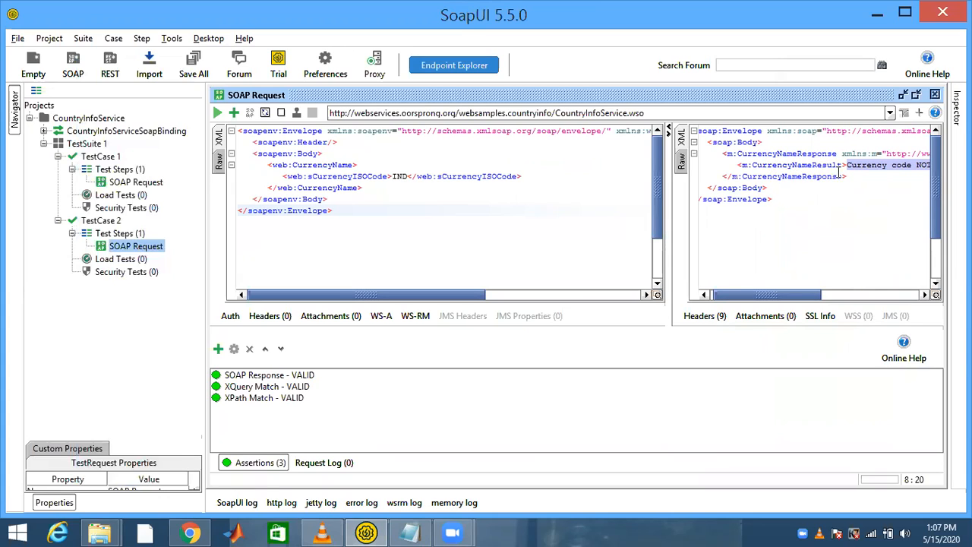
double_click(255, 398)
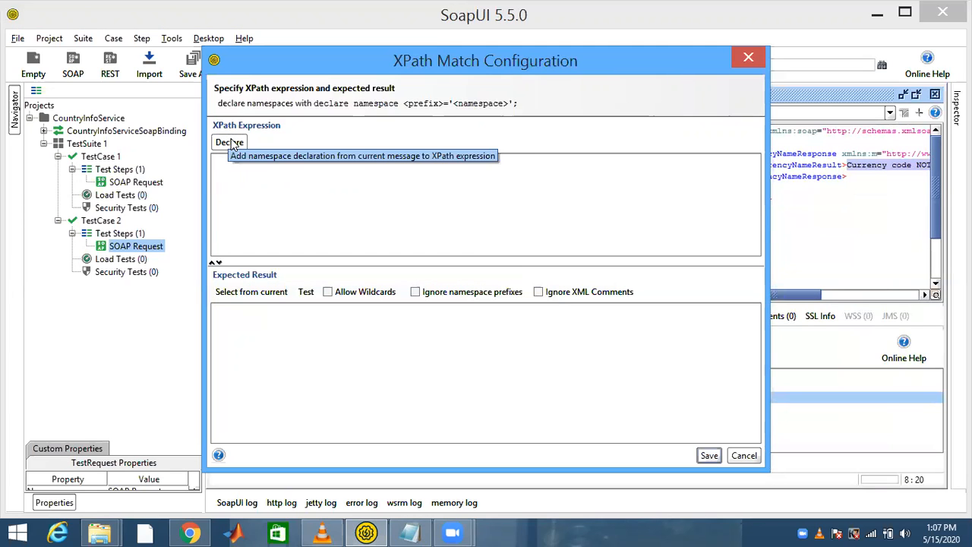
click(231, 143)
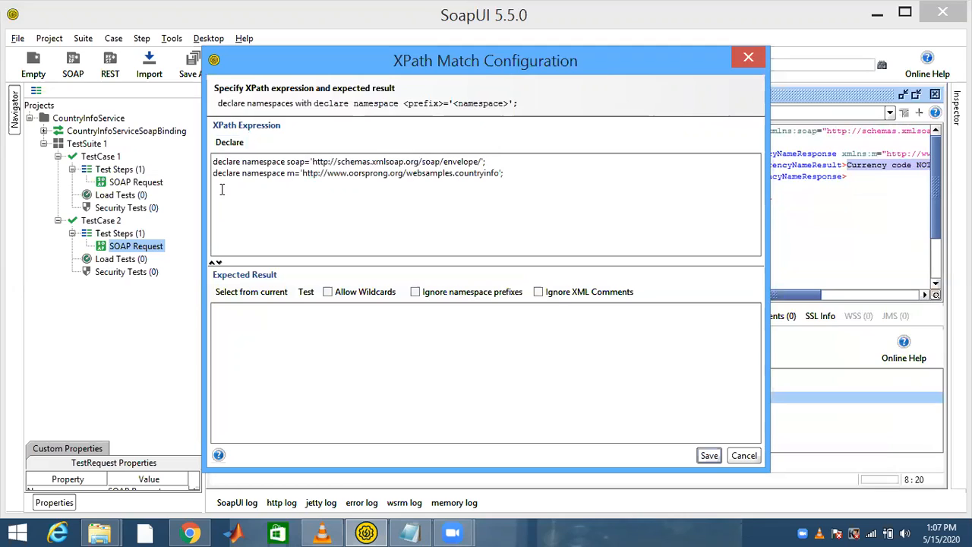
- Add //*:CurrencyNameResult below the namespace declarations in the XPath expression
text(//)
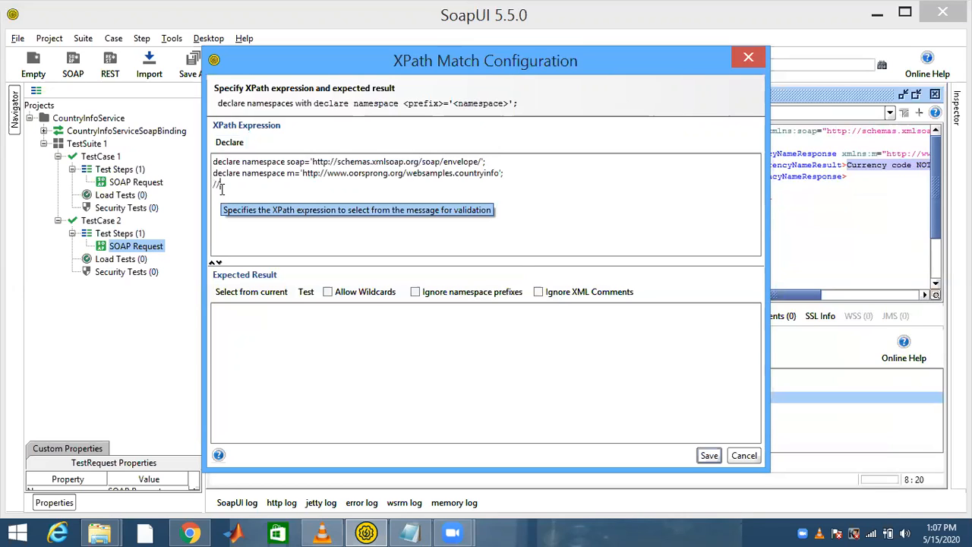
text(m)
text(:)
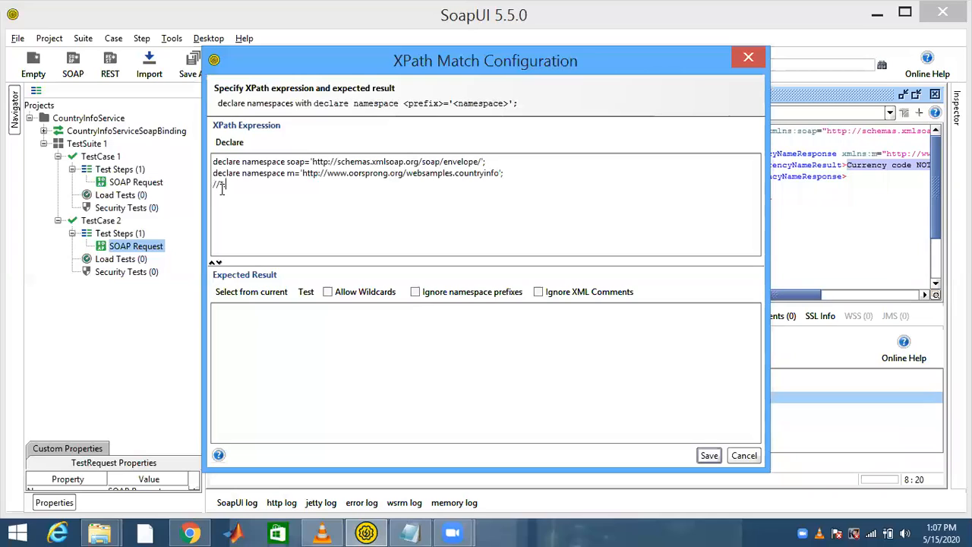
text(CurrencyNameResult)
- Extend the expression to starts-with(//*:CurrencyNameResult,"C"), fill the expected result from the current response and save the assertion
click(214, 184)
text(start)
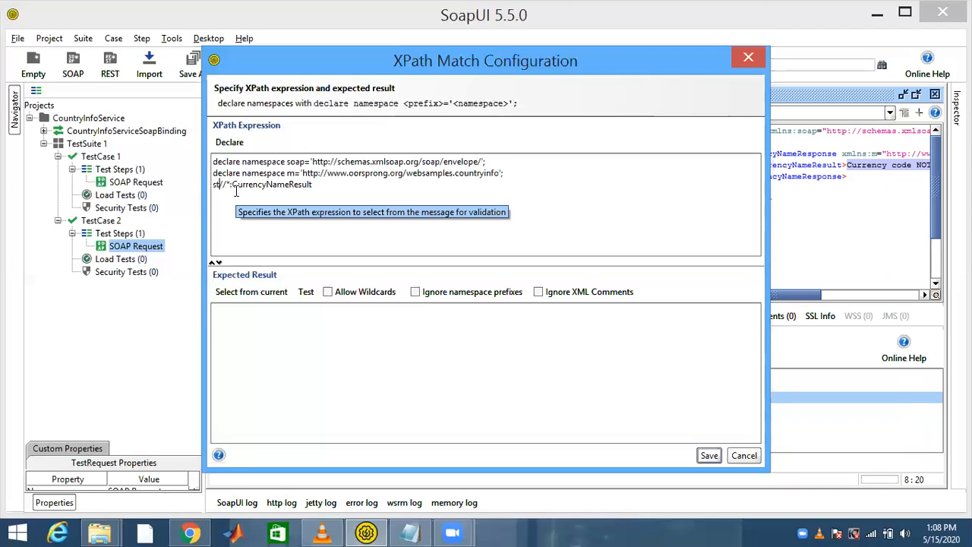
text(s-wi)
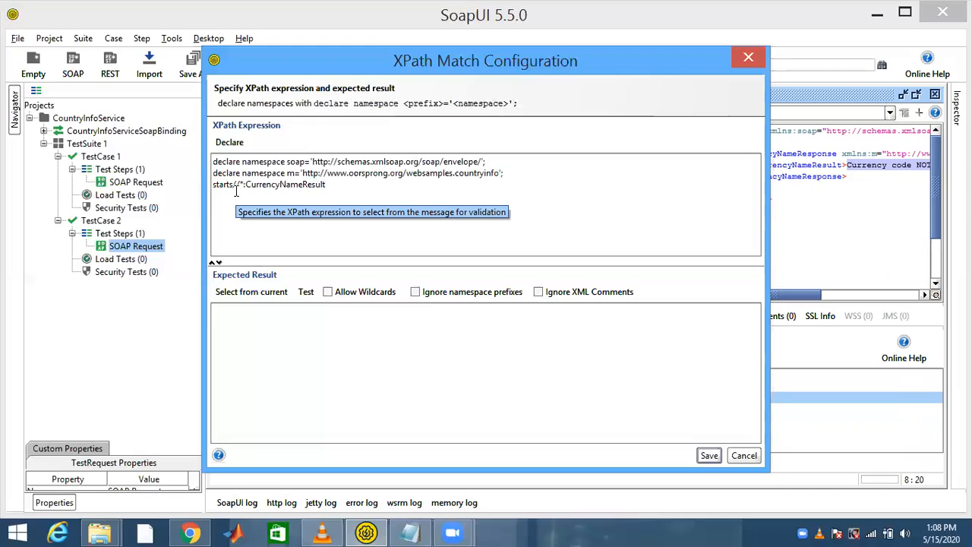
text(th()
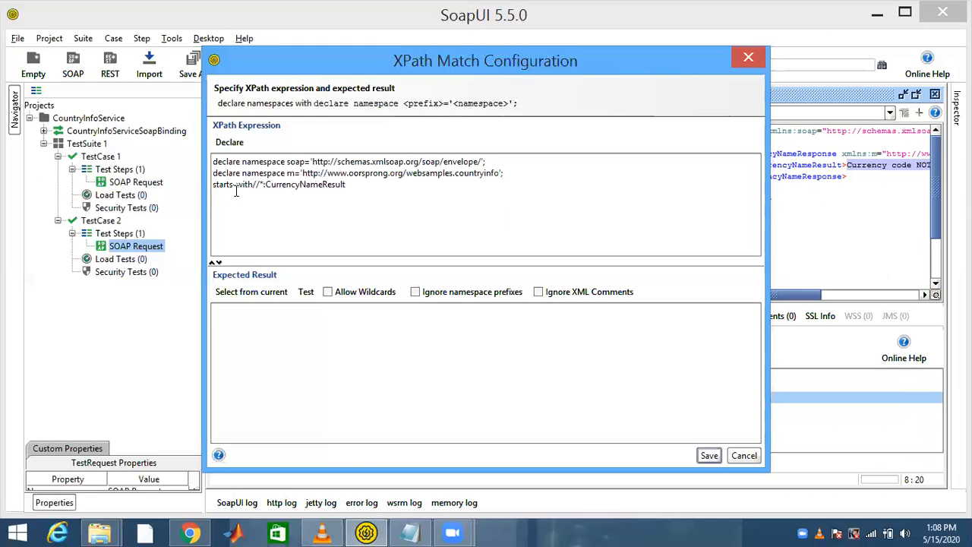
text(()
text(,)
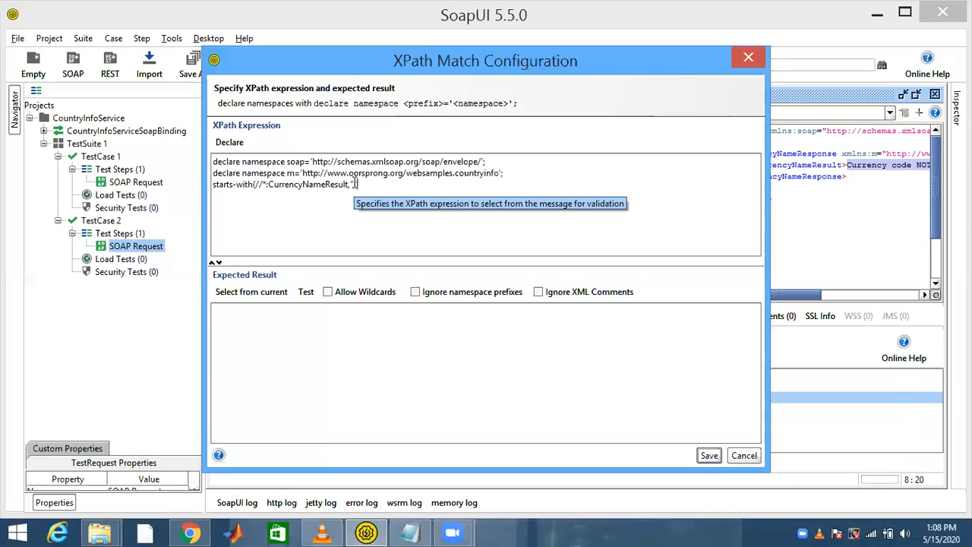
text('')
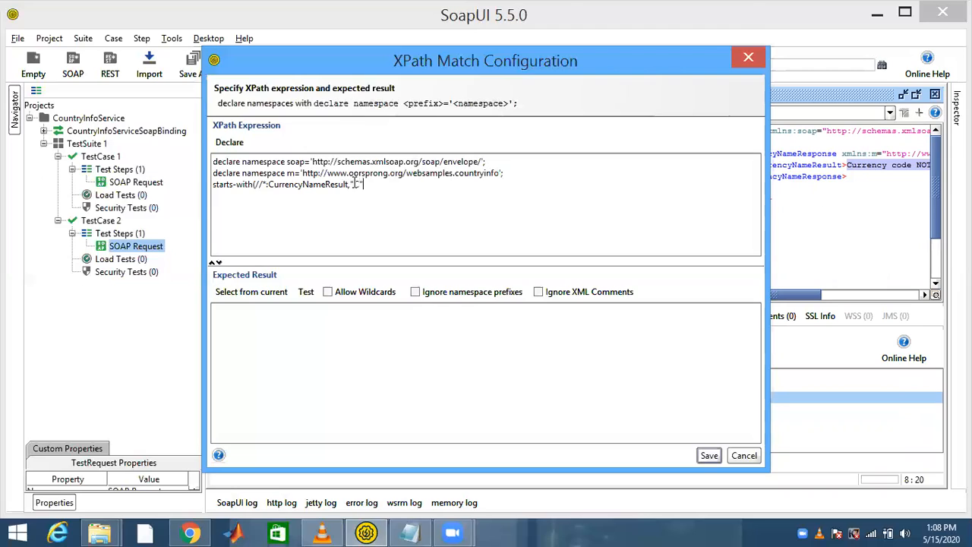
text())
click(245, 296)
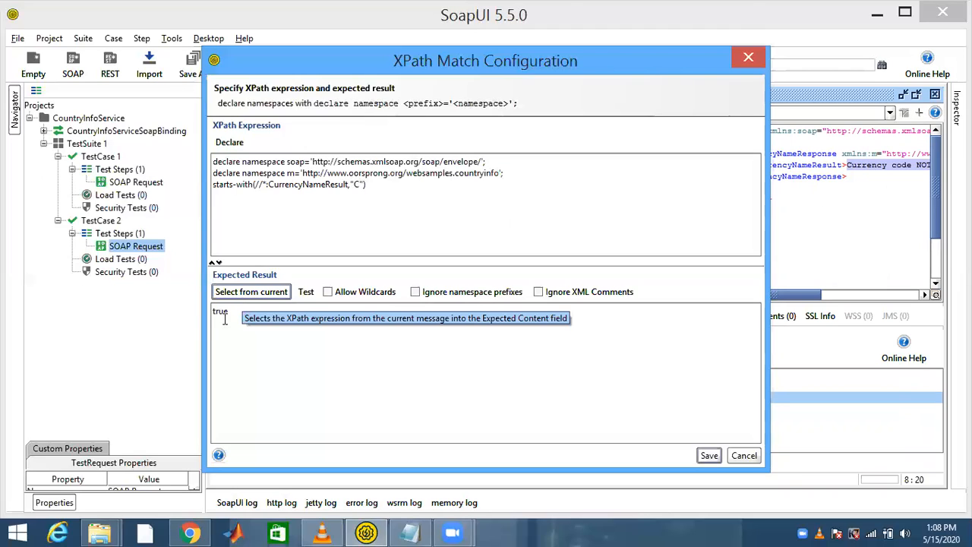
click(708, 456)
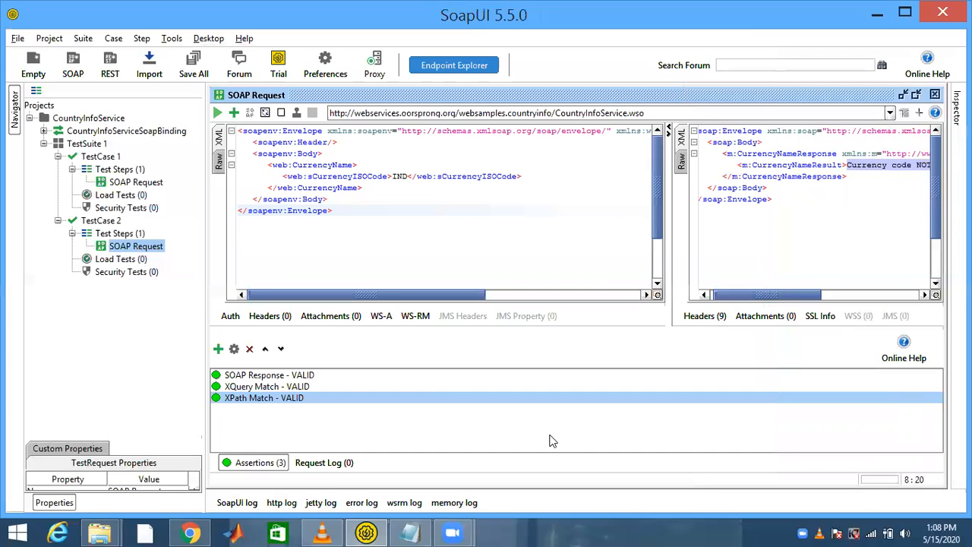
- Change the XPath Match assertion's starts-with argument to "N", refill the expected result from the current response and save
double_click(276, 398)
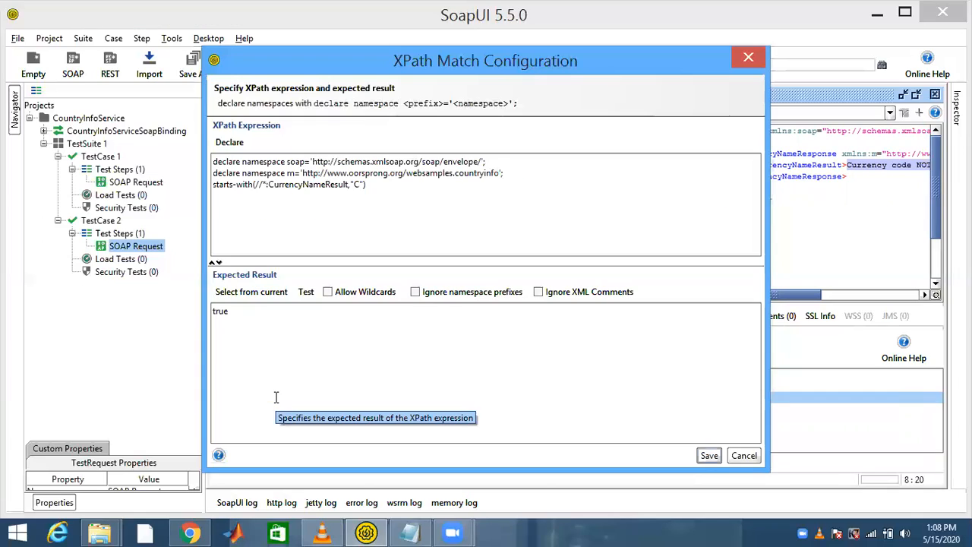
click(360, 185)
key(BackSpace)
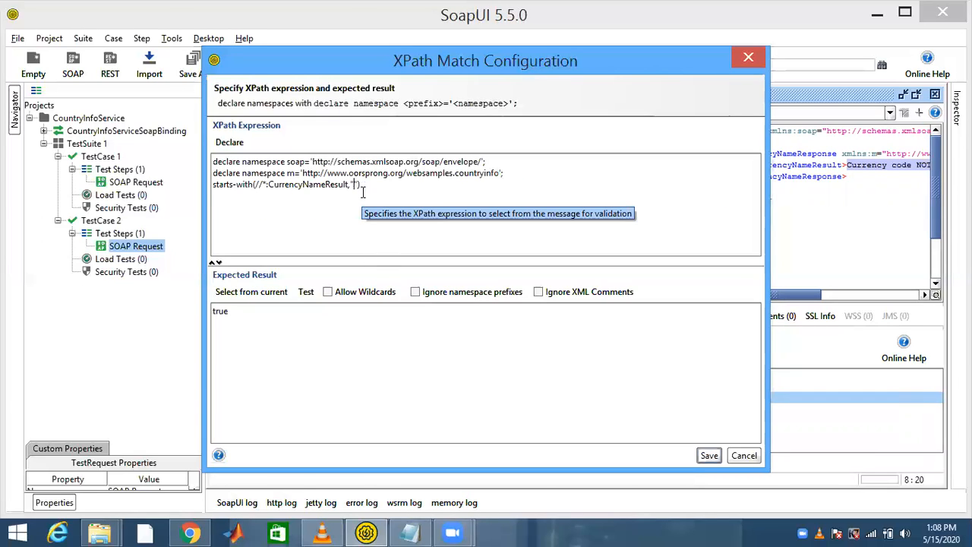
text(N)
click(264, 293)
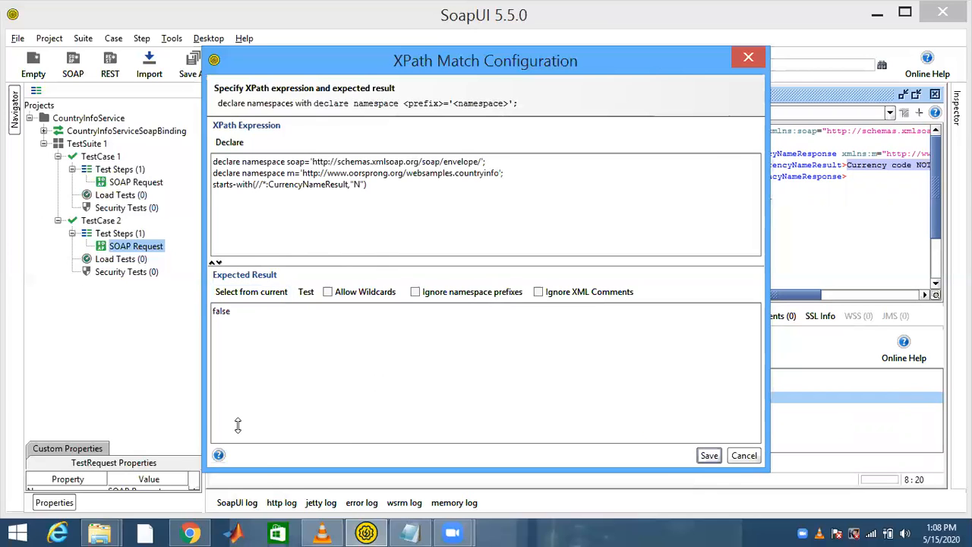
click(259, 465)
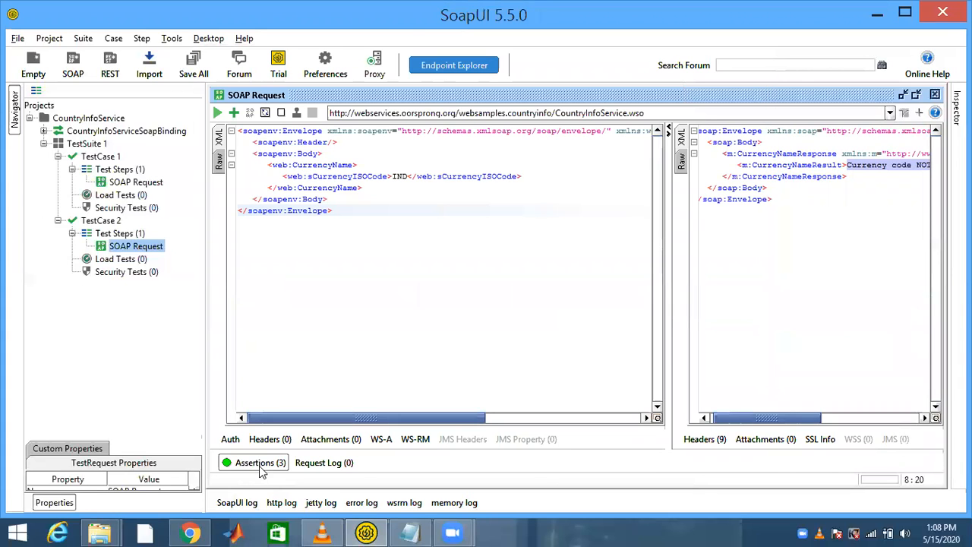
click(259, 465)
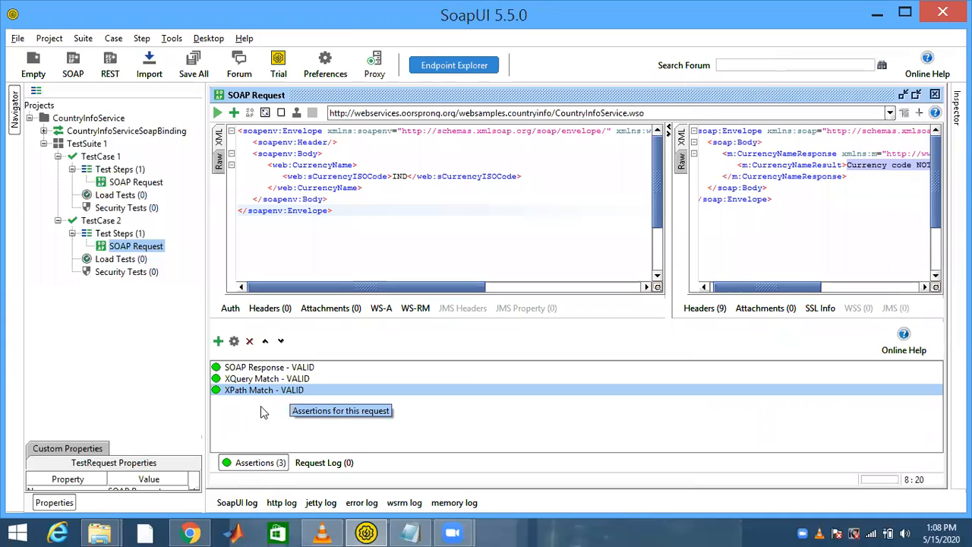
- Reopen the XPath Match assertion and replace the starts-with function in its expression with exists
double_click(261, 392)
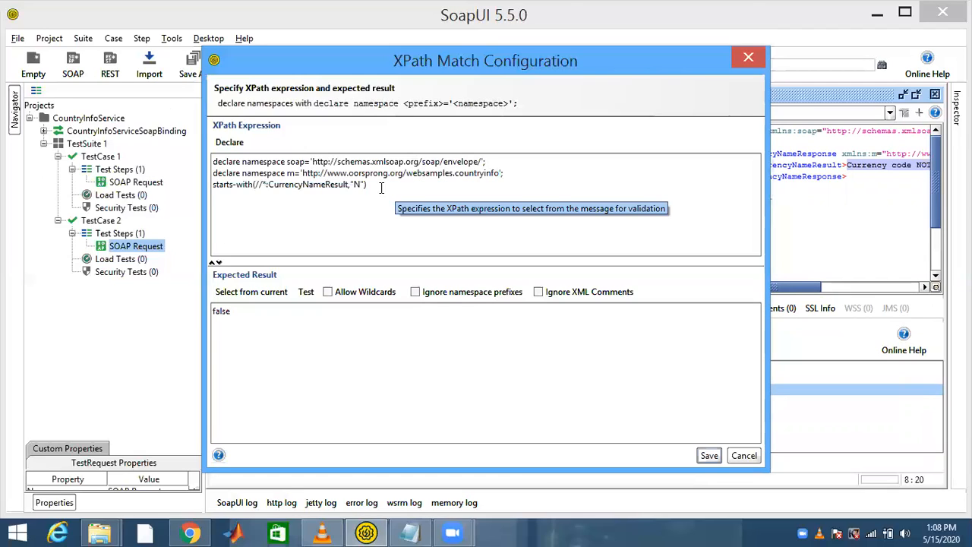
click(253, 186)
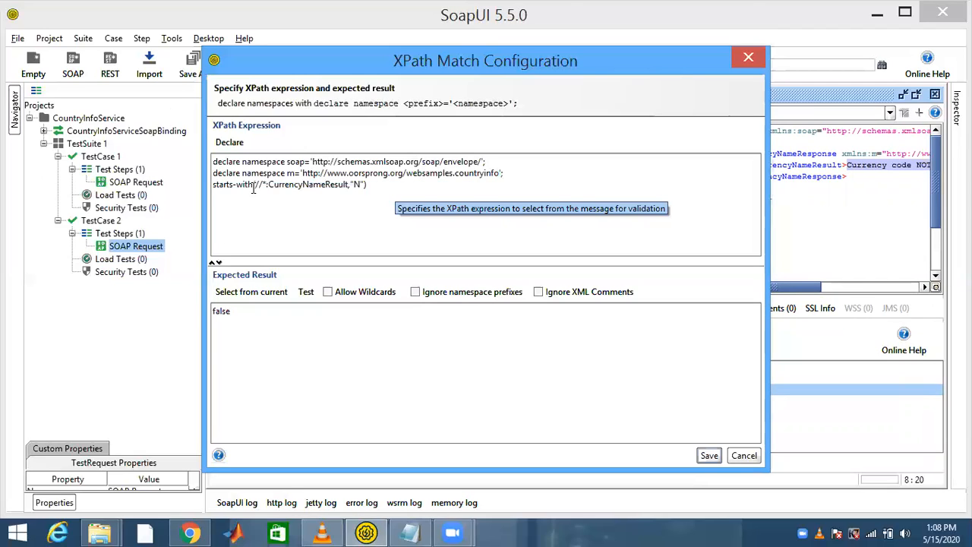
shift+click(212, 190)
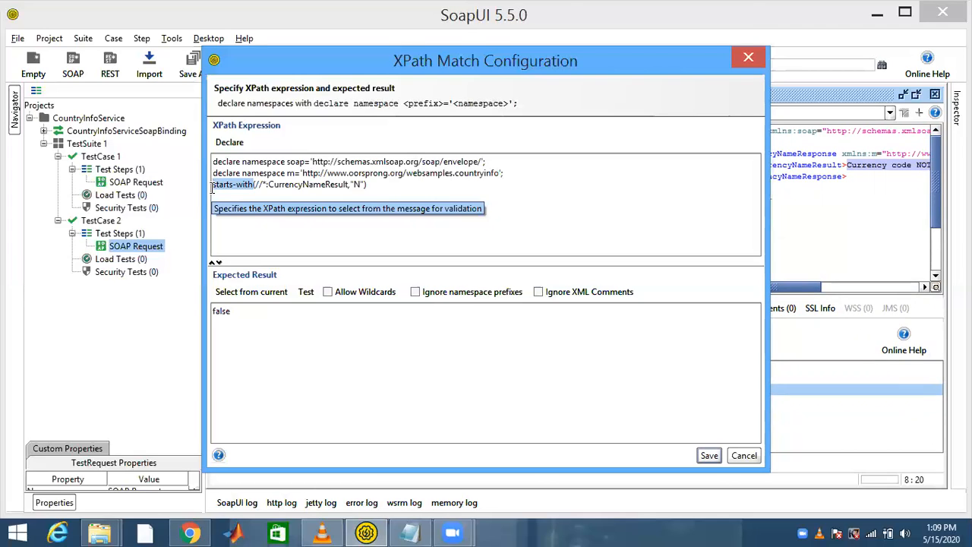
key(BackSpace)
text(exists)
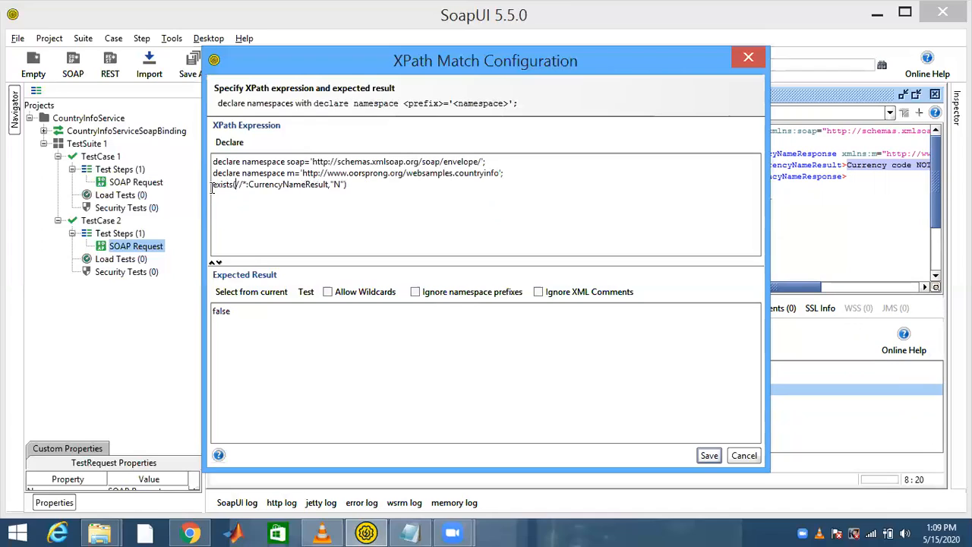
- Reduce the expression's arguments to exists(//*:Body), fill the expected result from the current response and save the assertion
key(Right)
key(Right)
key(Right)
key(Right)
key(Right)
key(Right)
key(Right)
key(Right)
key(Right)
key(Right)
key(Right)
key(Right)
key(Right)
key(Right)
key(Right)
key(Right)
key(Right)
key(Right)
key(Right)
key(Right)
key(Right)
key(Right)
key(Right)
key(Right)
key(BackSpace)
key(BackSpace)
key(BackSpace)
key(BackSpace)
key(BackSpace)
key(BackSpace)
key(BackSpace)
key(BackSpace)
key(BackSpace)
key(BackSpace)
key(BackSpace)
key(BackSpace)
key(BackSpace)
key(BackSpace)
key(BackSpace)
key(BackSpace)
key(BackSpace)
key(BackSpace)
key(BackSpace)
key(BackSpace)
key(BackSpace)
key(BackSpace)
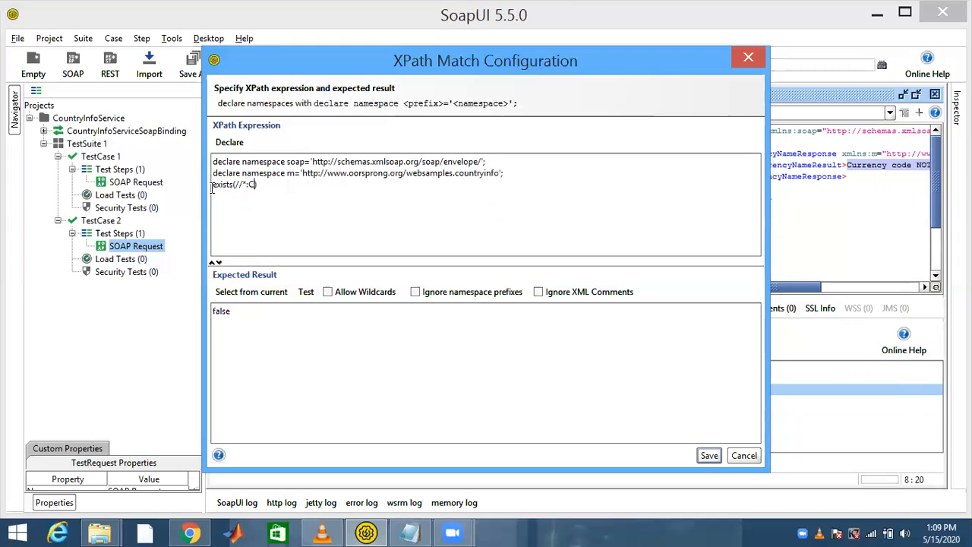
text(Body)
click(260, 292)
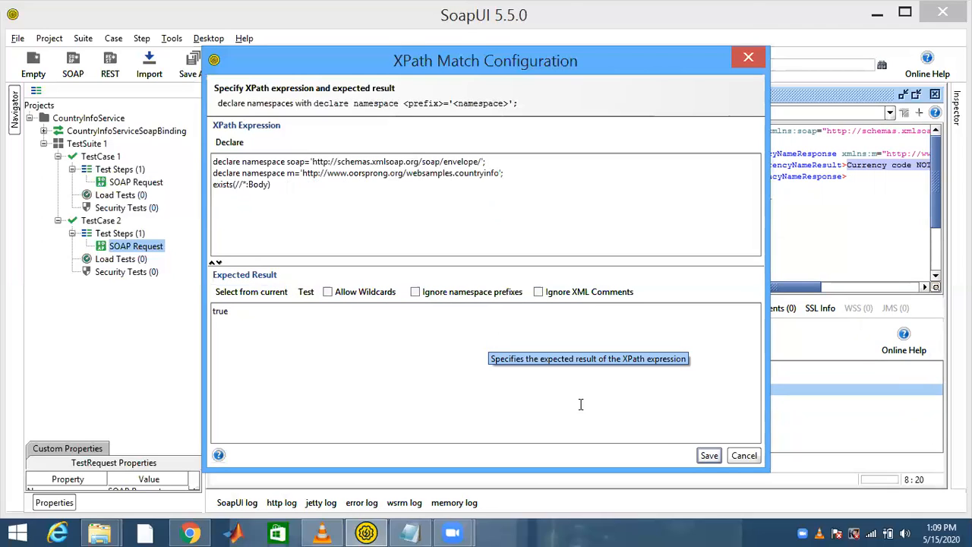
click(709, 456)
click(279, 465)
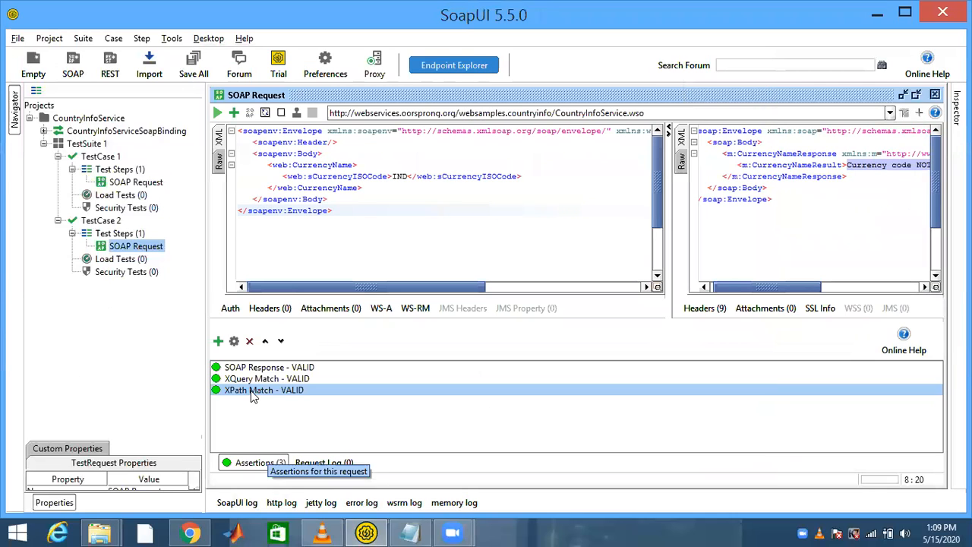
- Change the XPath Match assertion's expression to exists(//*:CurrencyNameResult) and save it
double_click(250, 390)
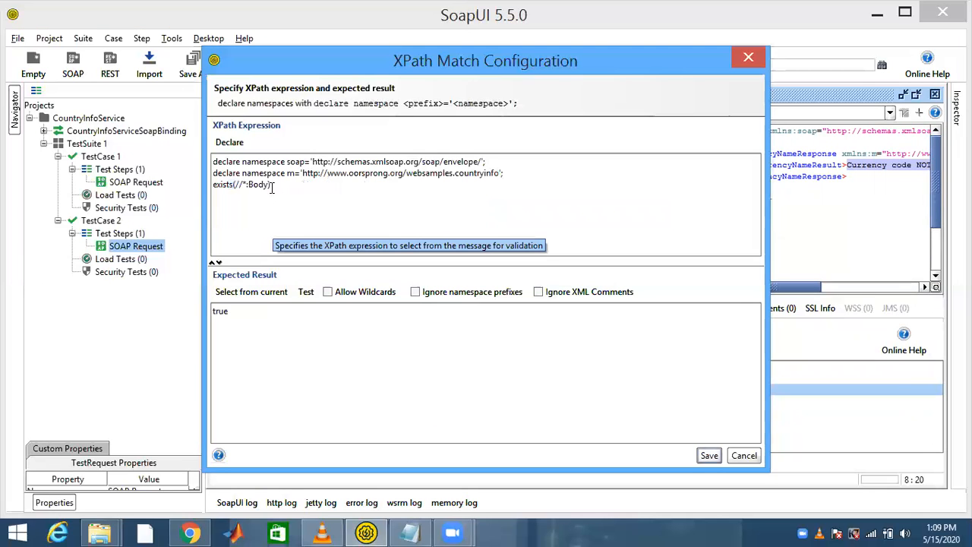
drag(248, 184, 270, 186)
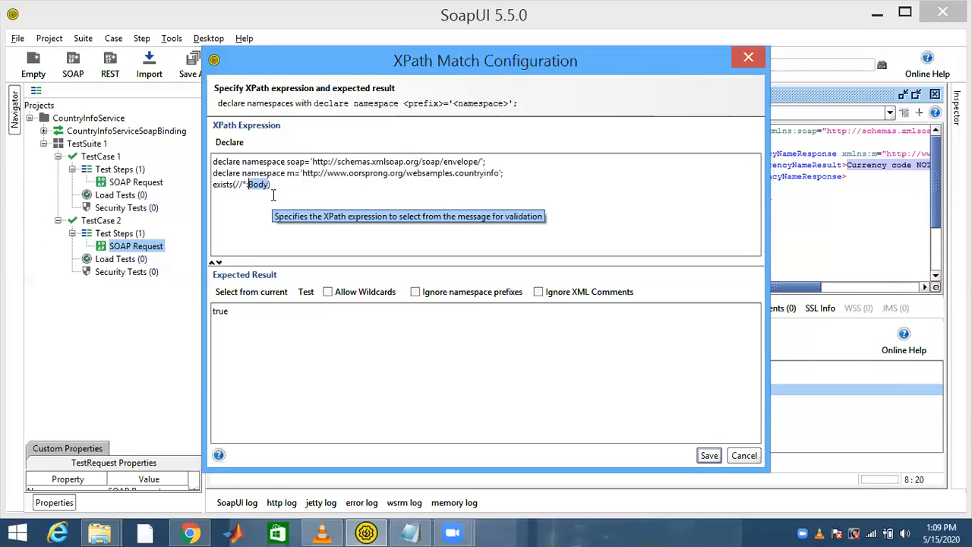
key(BackSpace)
text(Curren)
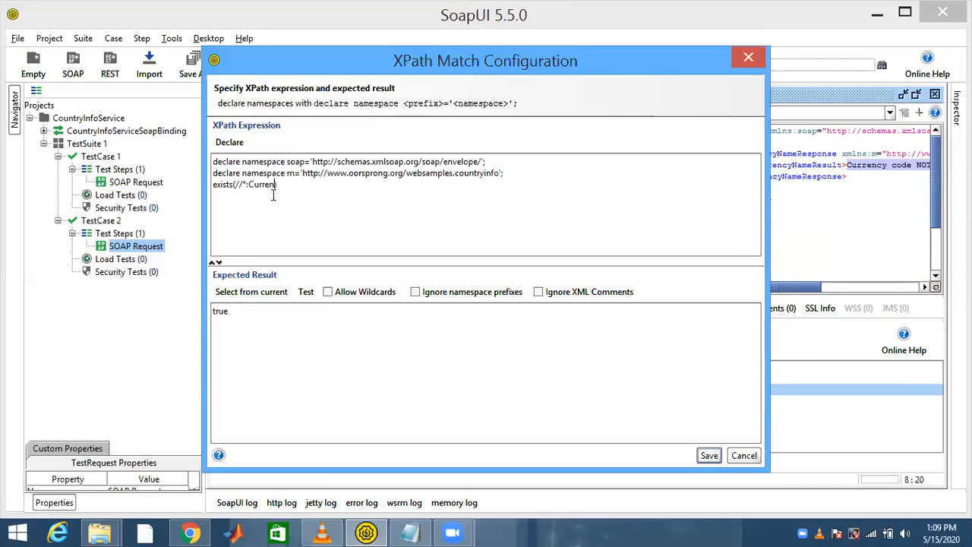
text(cy))
text(Name)
text(Result)
click(708, 456)
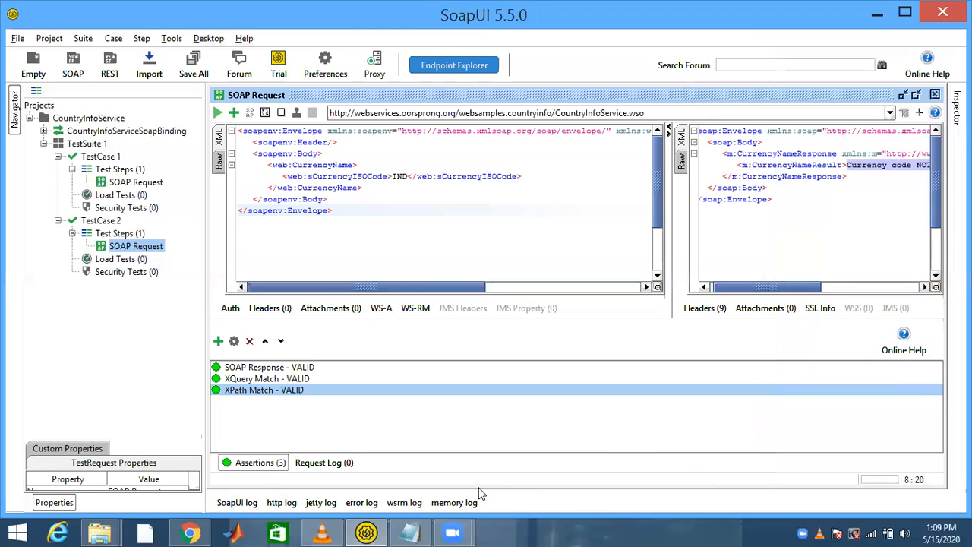
- Copy the exists(//*:CurrencyNameResult) expression from the XPath Match assertion into the Notepad notes, a few lines below "iv) exists"
click(414, 532)
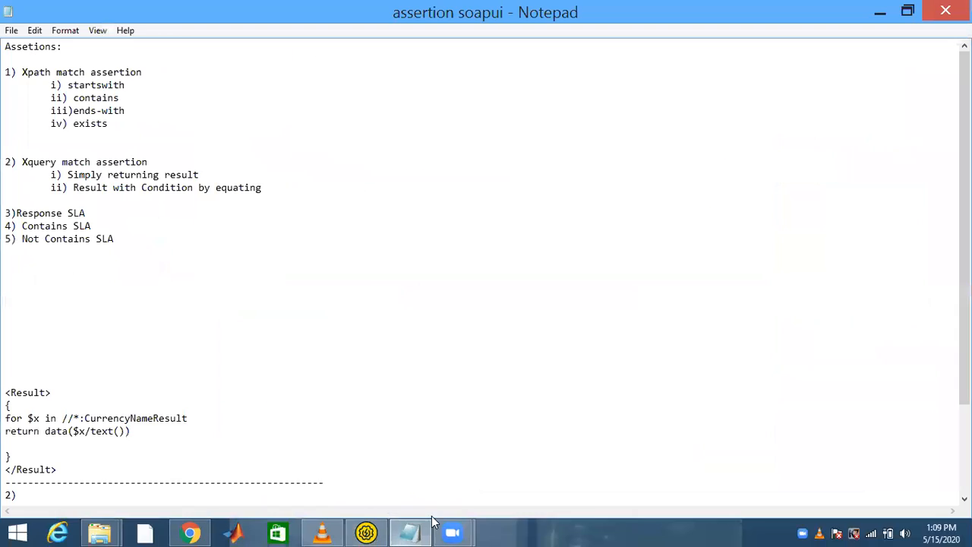
click(366, 532)
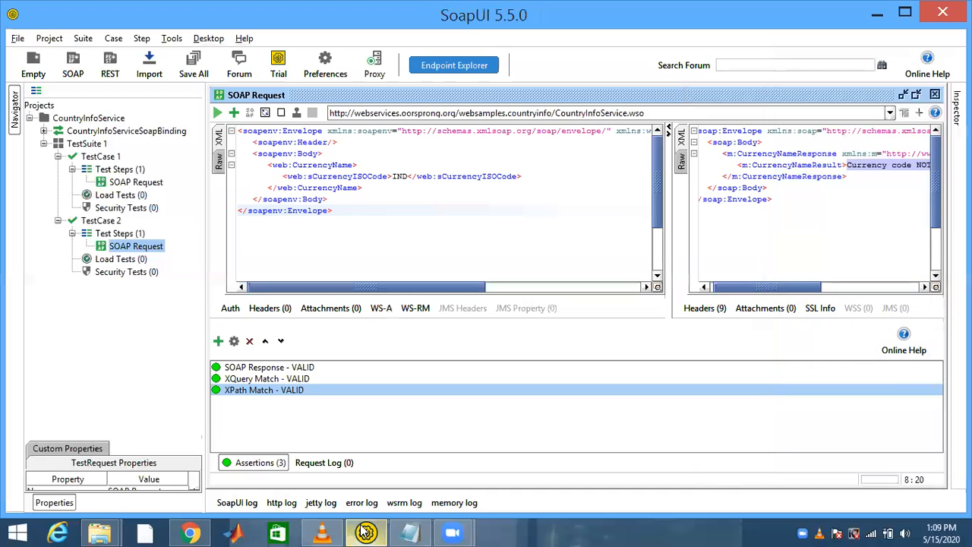
double_click(293, 391)
drag(335, 184, 214, 185)
key(ctrl+c)
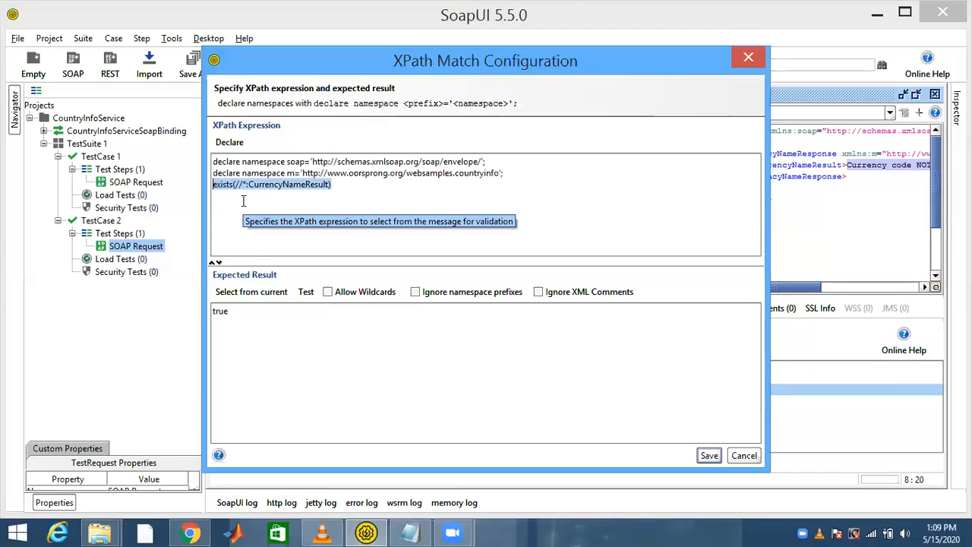
click(411, 531)
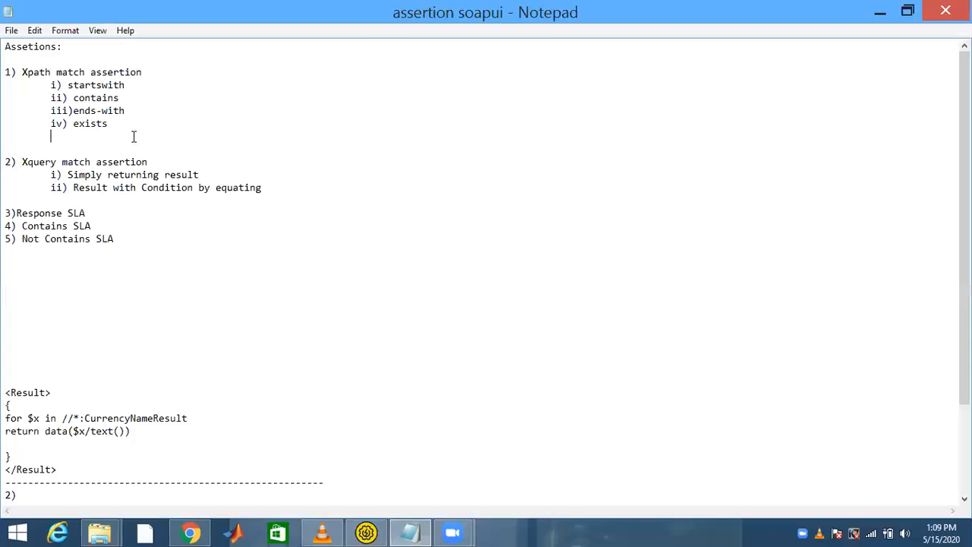
key(Return)
key(Return)
key(Return)
key(Tab)
key(Tab)
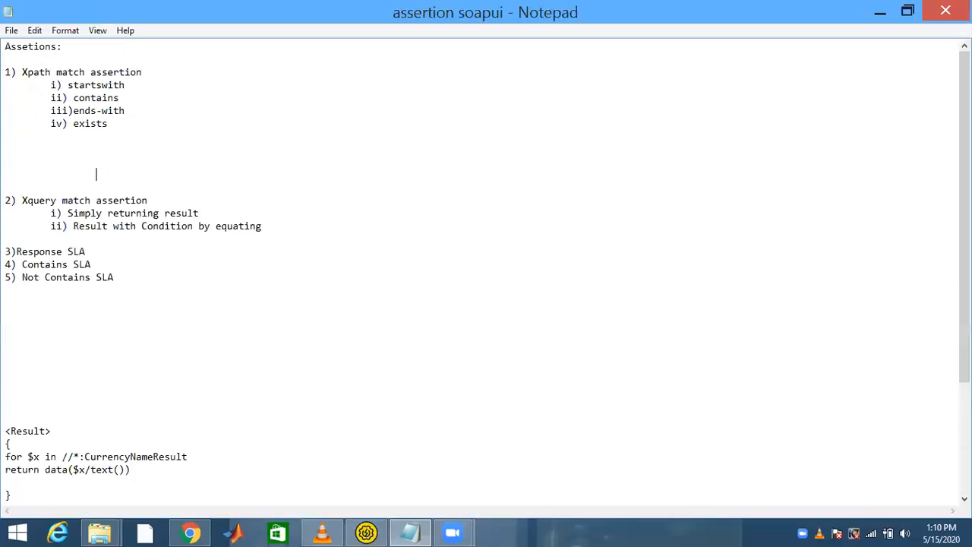
key(ctrl+v)
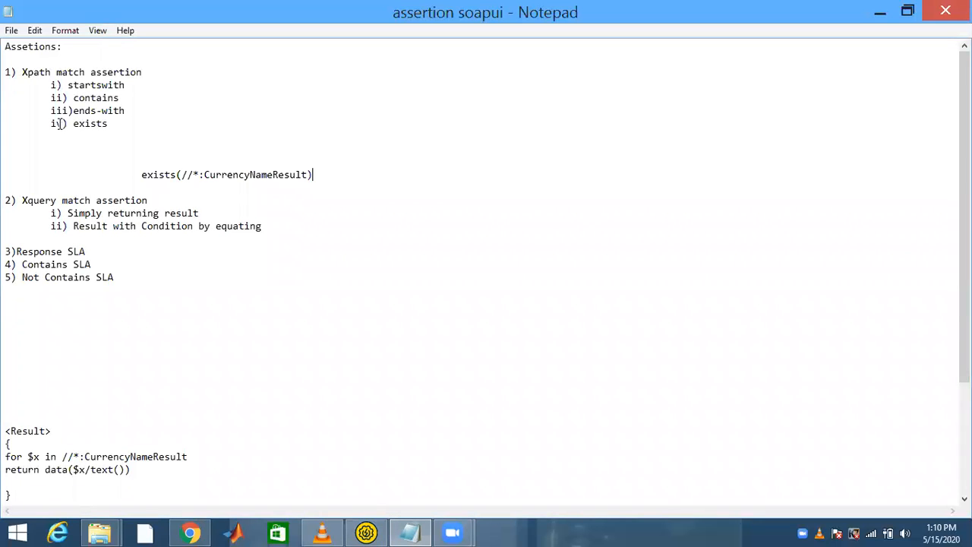
- Duplicate the exists(//*:CurrencyNameResult) expression on an indented new line below the original in the notes
click(140, 175)
shift+click(329, 185)
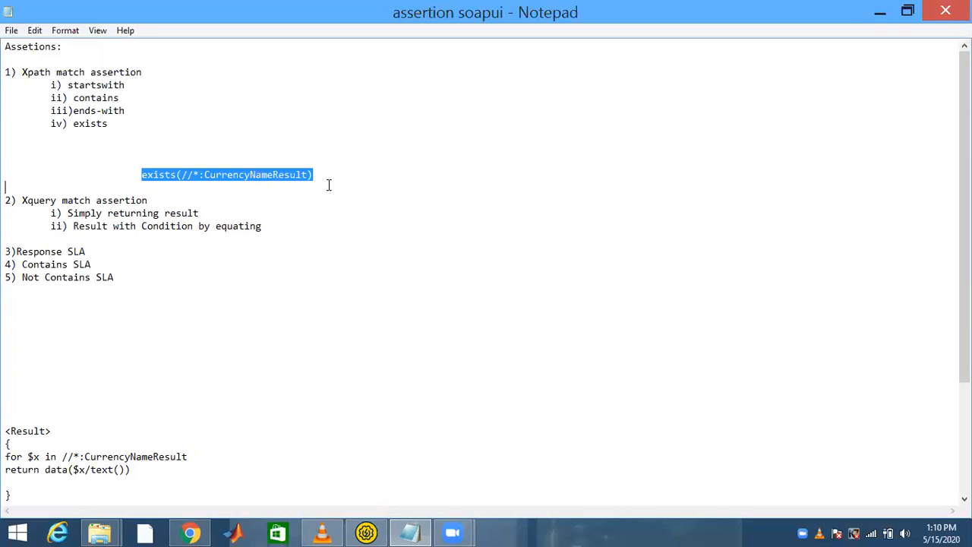
click(177, 175)
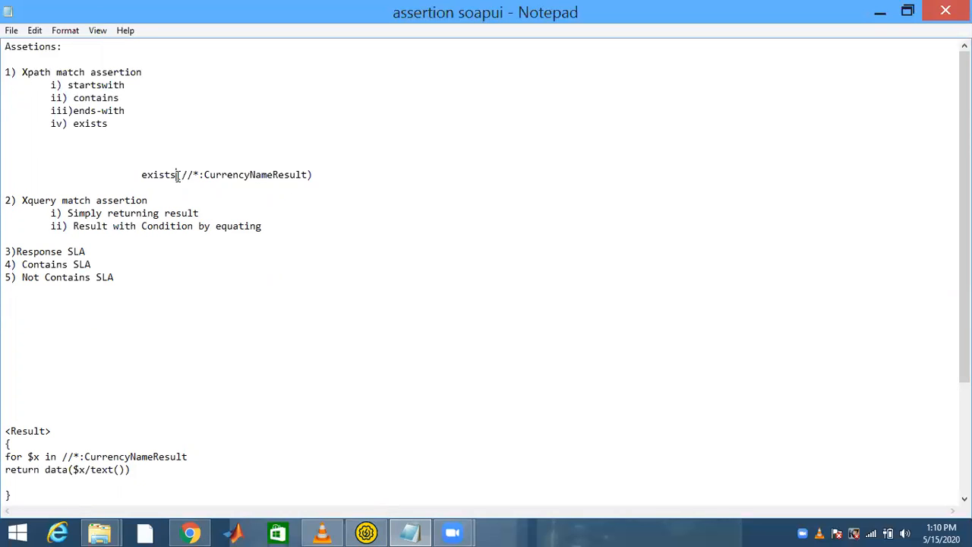
click(334, 172)
shift+click(7, 163)
shift+click(152, 175)
shift+click(142, 175)
key(ctrl+c)
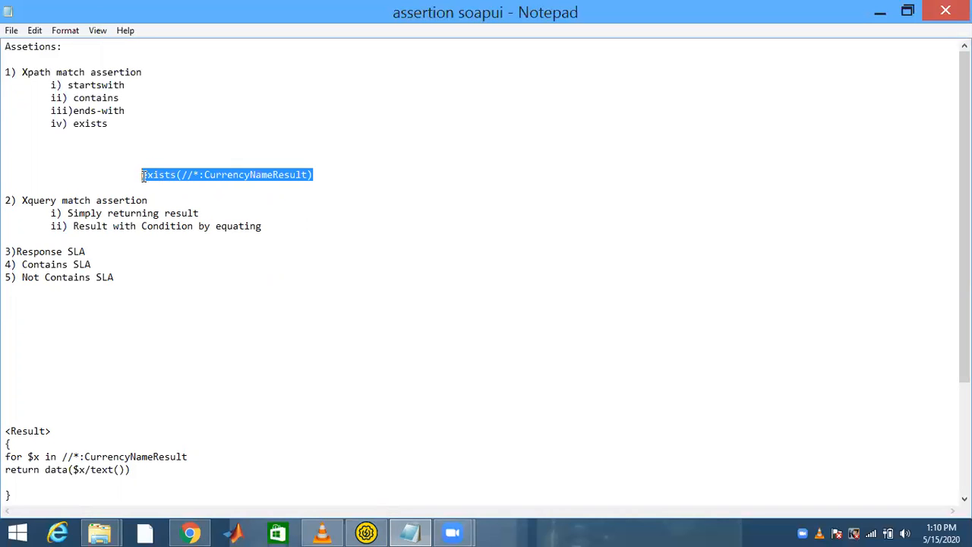
key(Down)
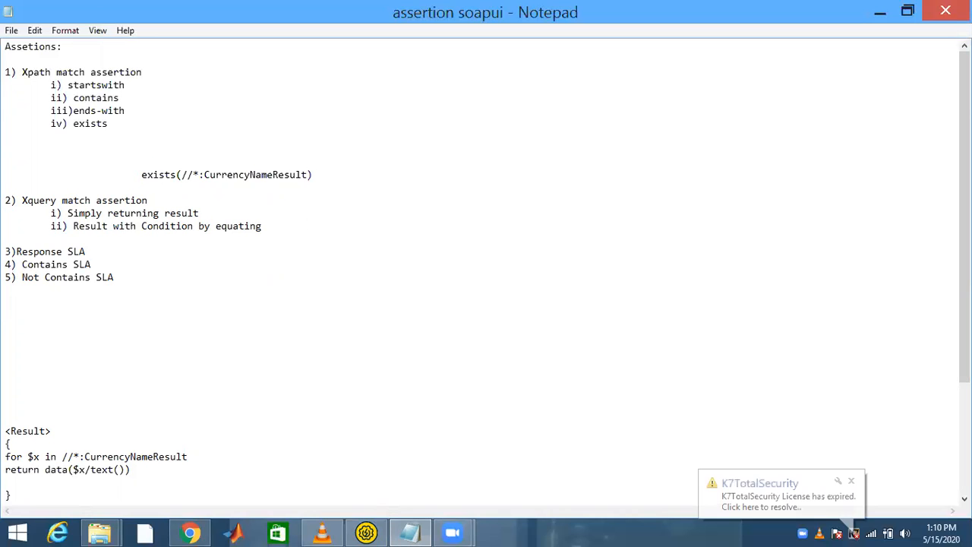
key(Tab)
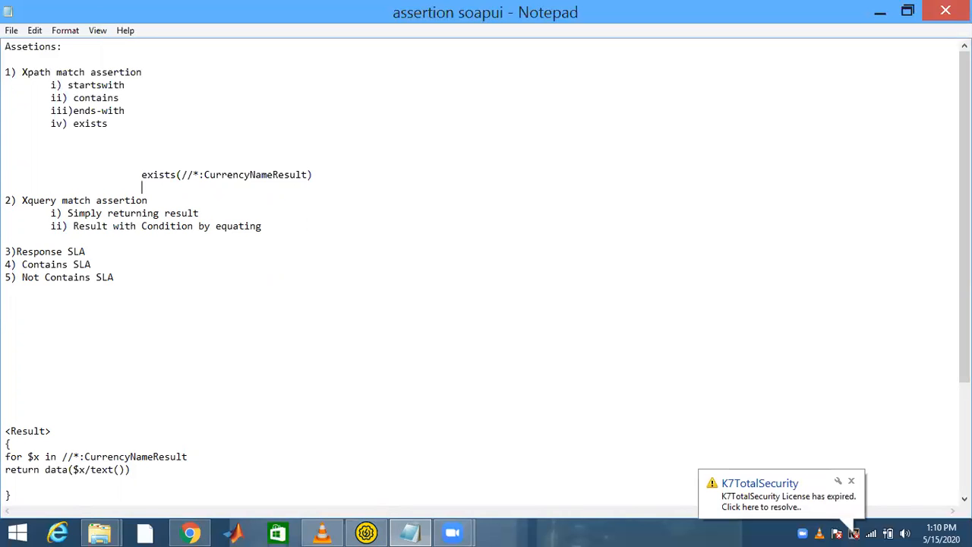
key(Return)
key(Tab)
key(Tab)
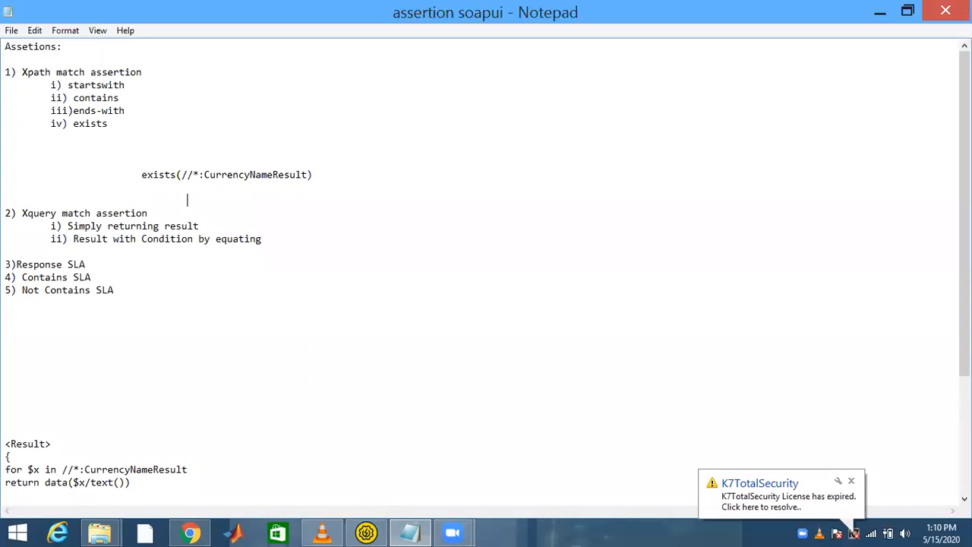
key(ctrl+v)
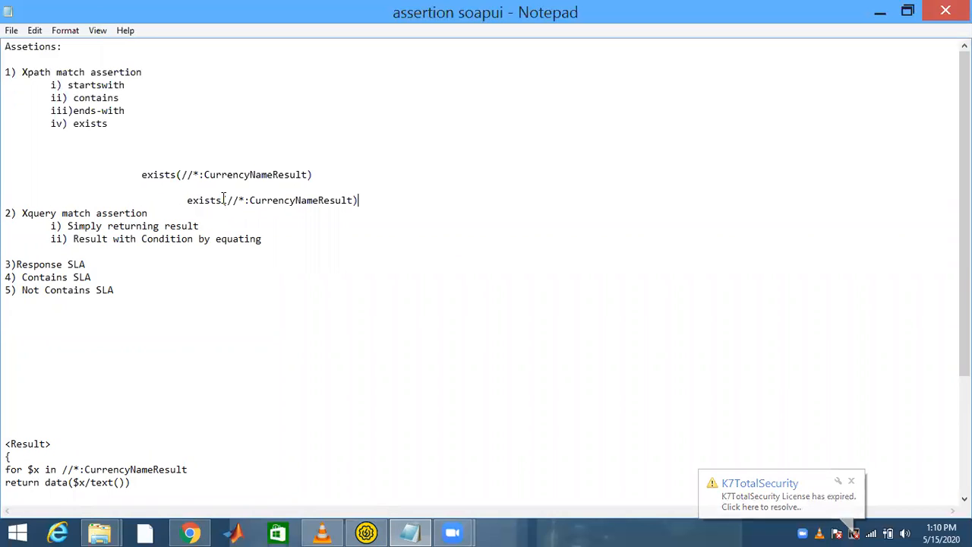
- Change the duplicated expression in the notes to starts-with(//*:CurrencyNameResult,"C")
drag(222, 199, 190, 199)
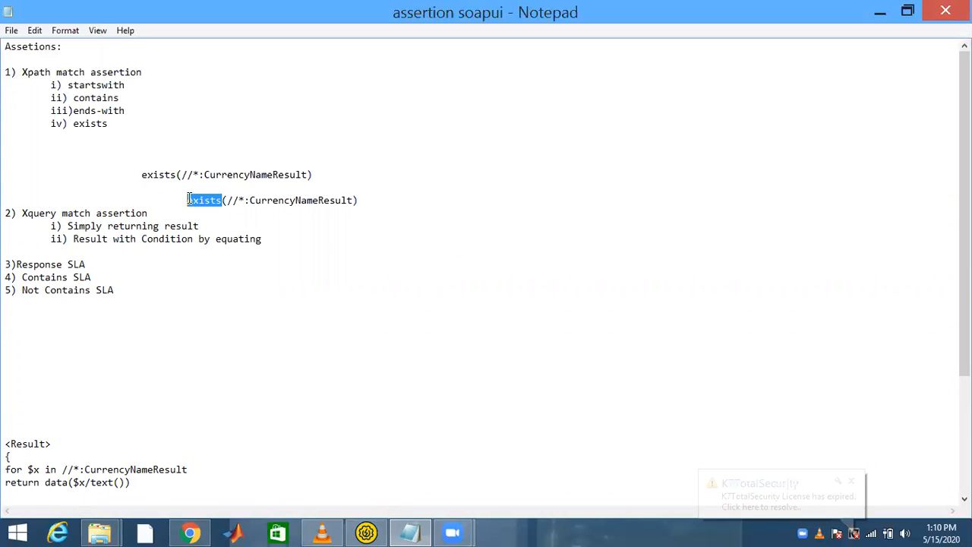
text(stat)
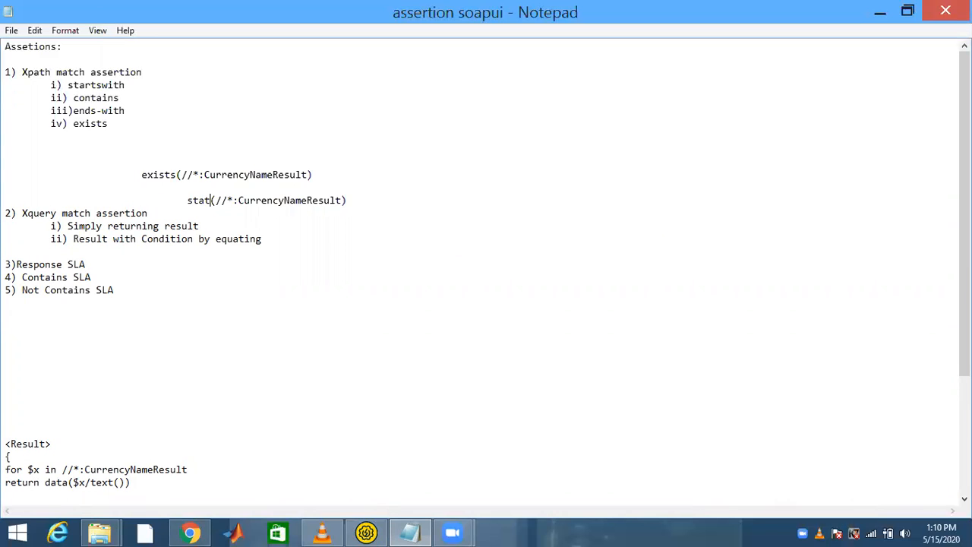
key(BackSpace)
text(rts-with)
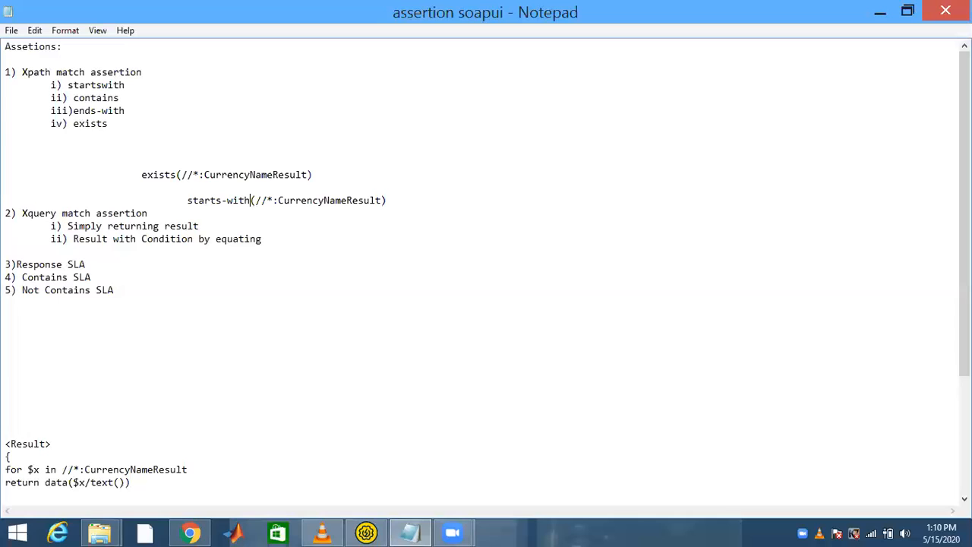
click(386, 200)
text(,"")
key(Left)
text(C)
- Add blank lines, duplicate the starts-with expression below itself and change the copy to ends-with(//*:CurrencyNameResult,"C")
key(Return)
key(Return)
key(Return)
key(Return)
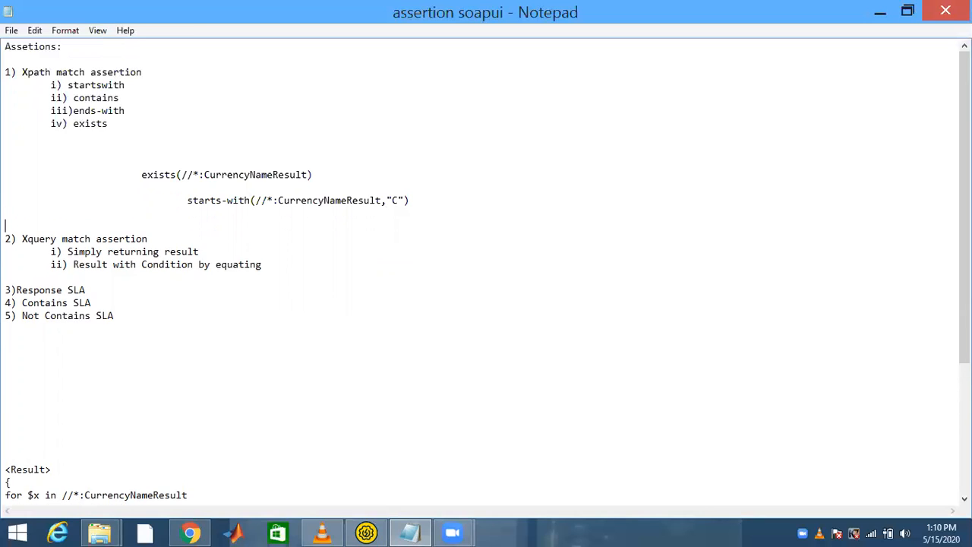
click(427, 194)
key(Return)
key(Return)
drag(417, 202, 186, 202)
key(ctrl+c)
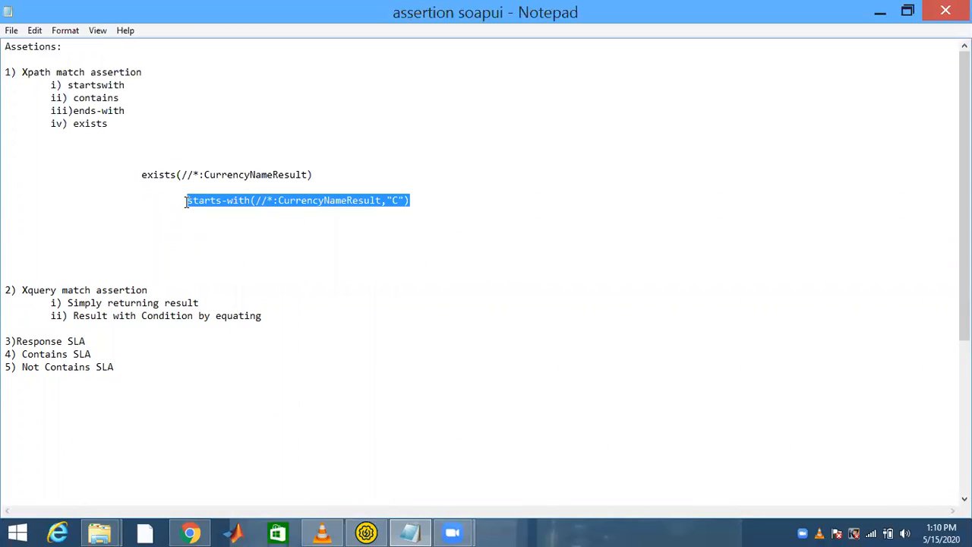
click(213, 223)
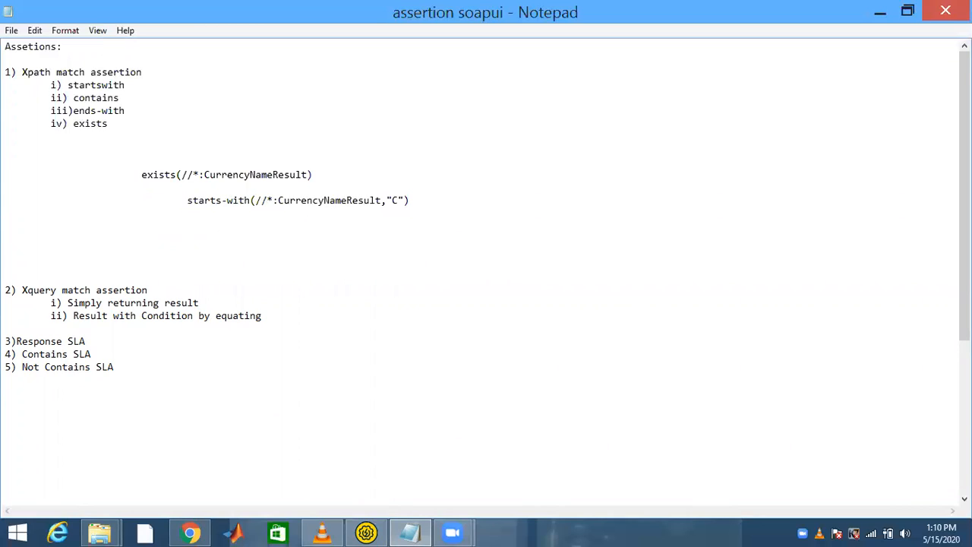
key(ctrl+v)
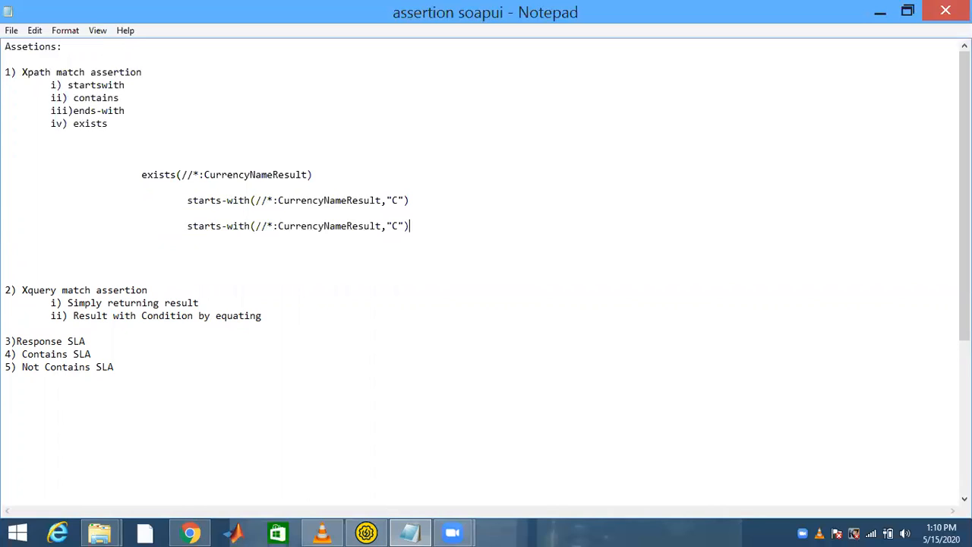
double_click(220, 226)
text(ends)
- Copy ends-with(//*:CurrencyNameResult,"C") from the notes over the exists expression in SoapUI's XPath Match assertion and try to load its current result
drag(399, 226, 189, 226)
key(ctrl+c)
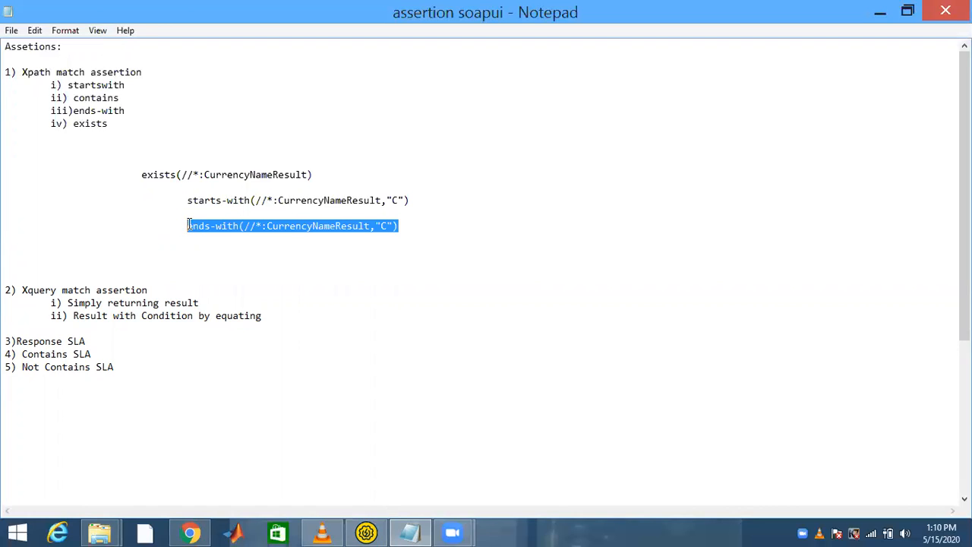
click(366, 532)
click(330, 184)
drag(331, 185, 213, 186)
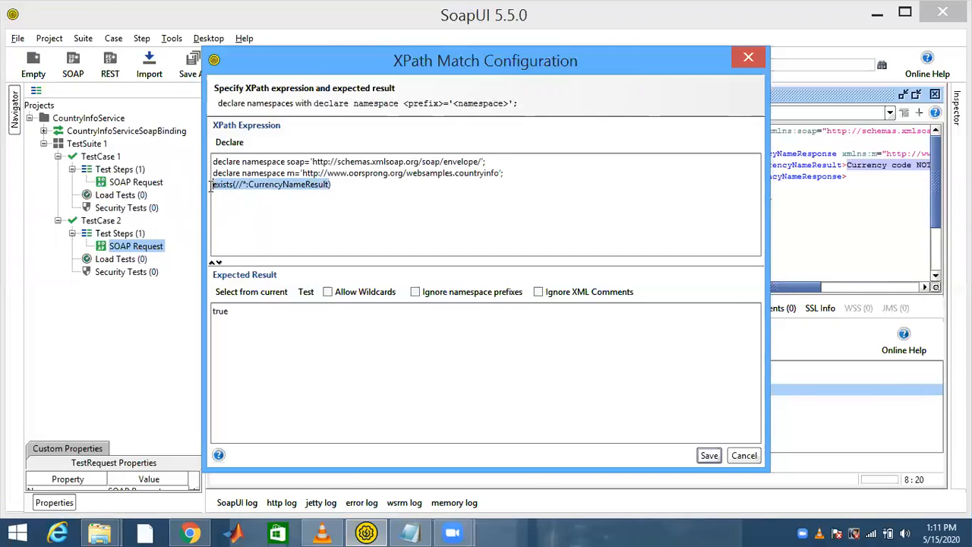
key(ctrl+v)
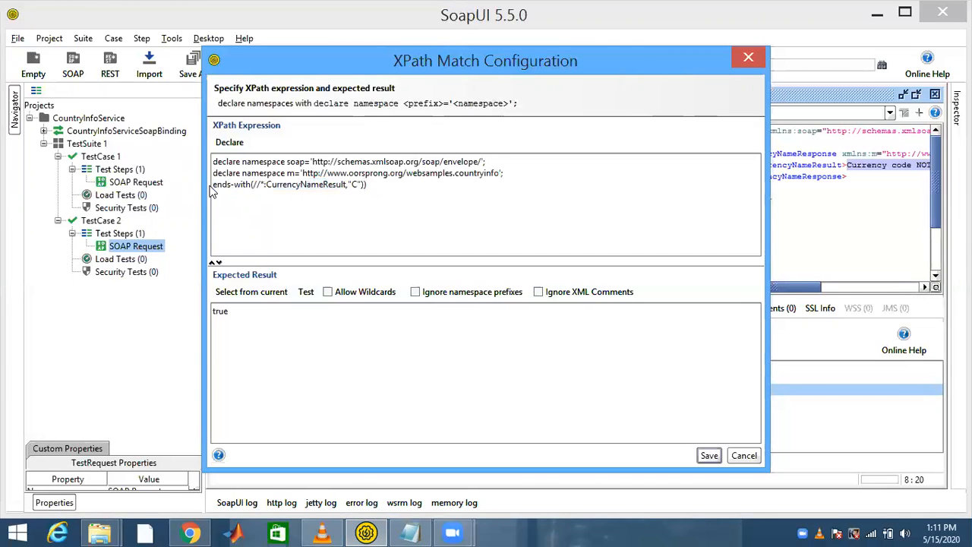
click(281, 296)
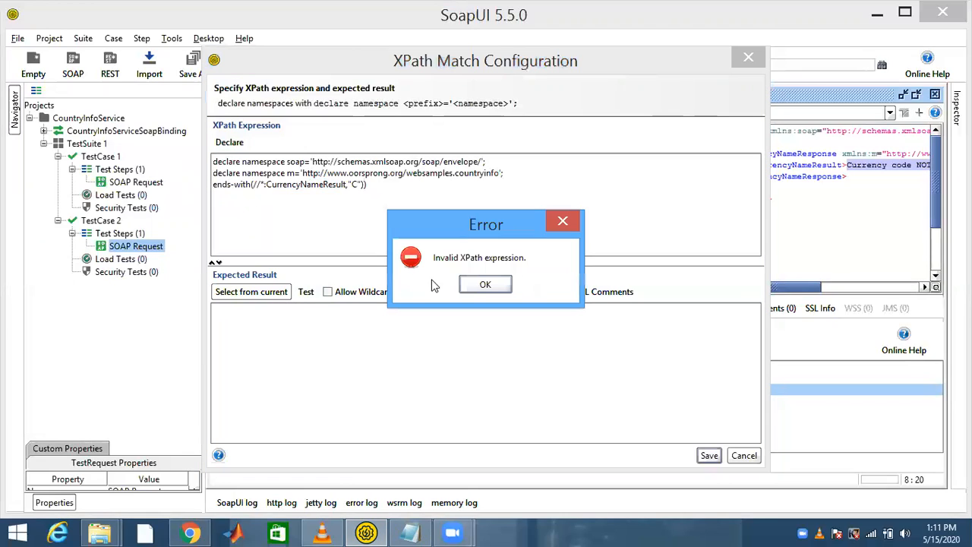
click(479, 285)
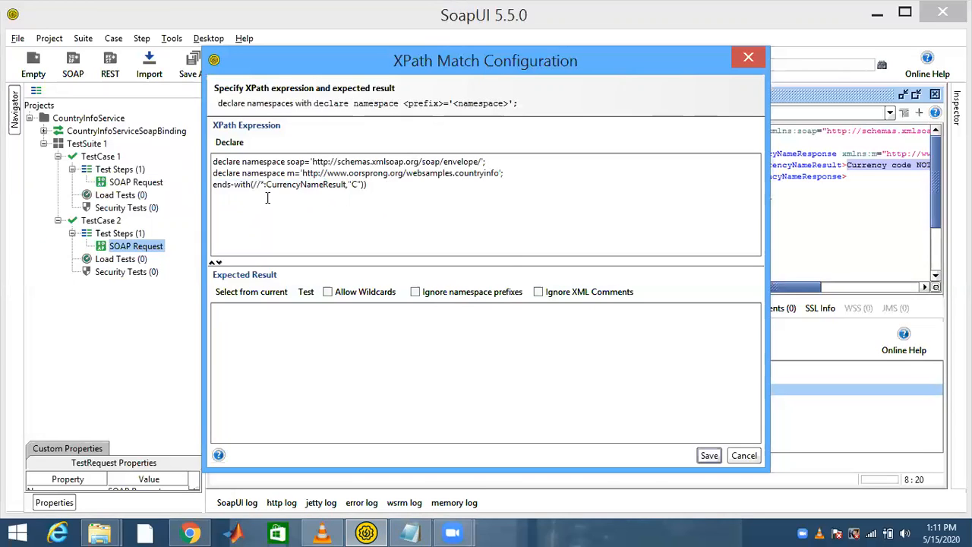
- Change the XPath expression back to exists(//*:CurrencyNameResult) and fill its expected result from the current response
drag(251, 188, 213, 187)
text(exists)
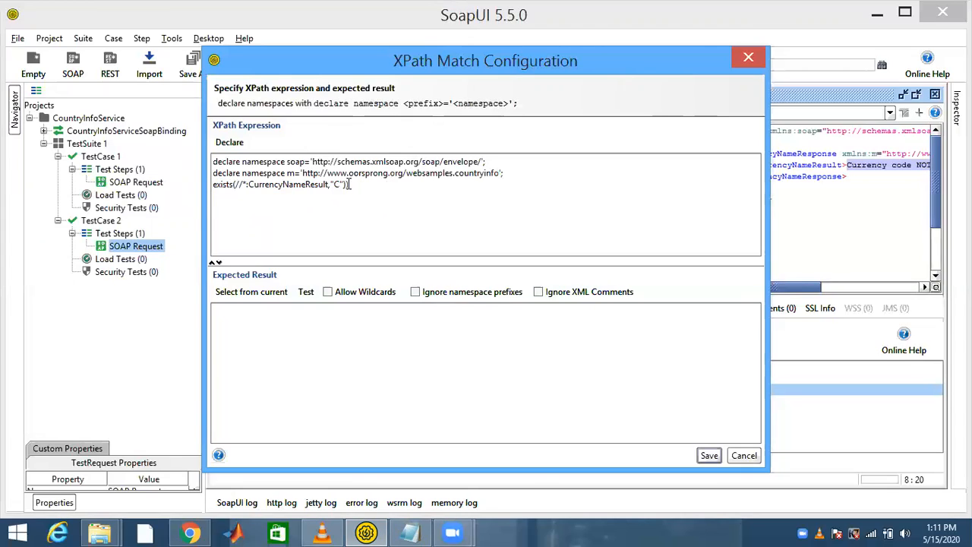
key(BackSpace)
key(BackSpace)
key(BackSpace)
key(BackSpace)
key(BackSpace)
text())
click(267, 295)
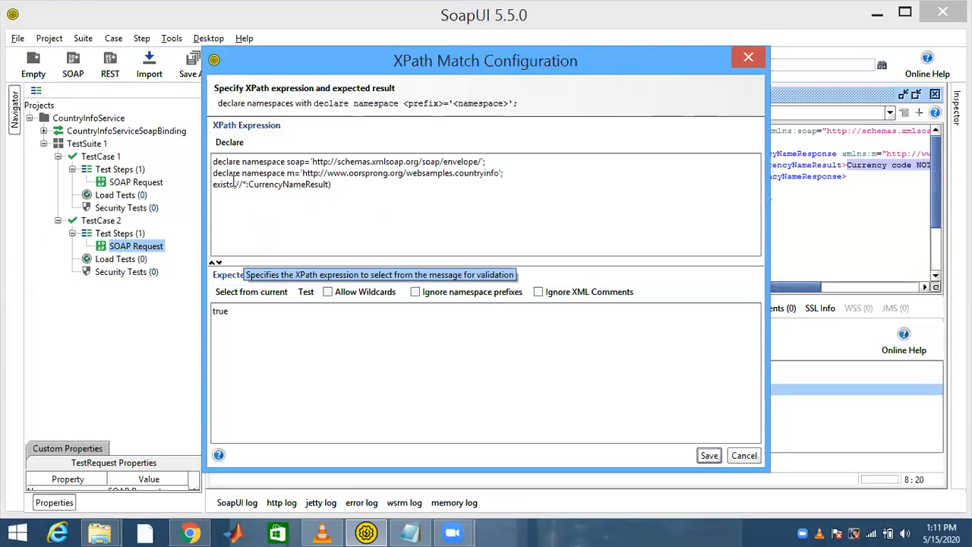
- Change the XPath expression to ends-with(//*:CurrencyNameResult,"d") and save the assertion
double_click(221, 184)
key(BackSpace)
text(ends-with)
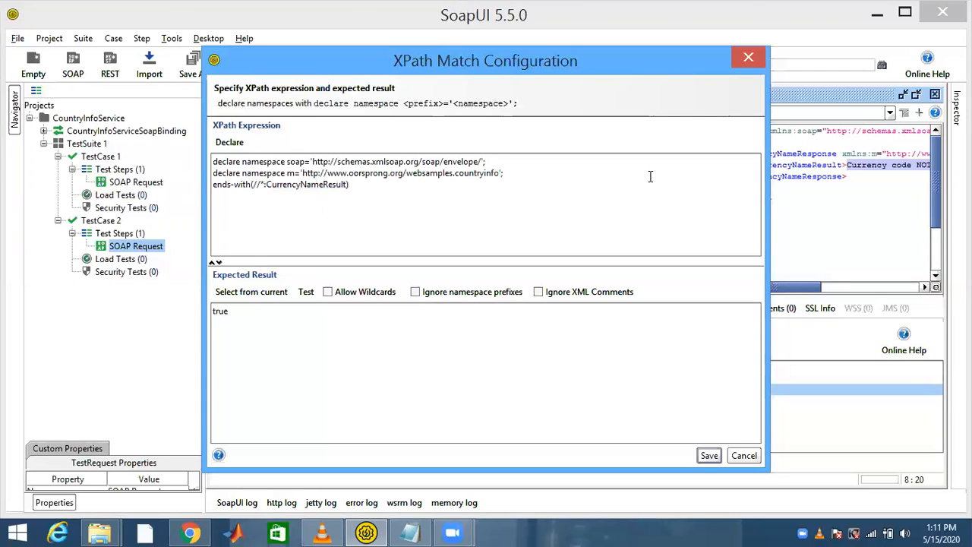
click(348, 184)
text(,)
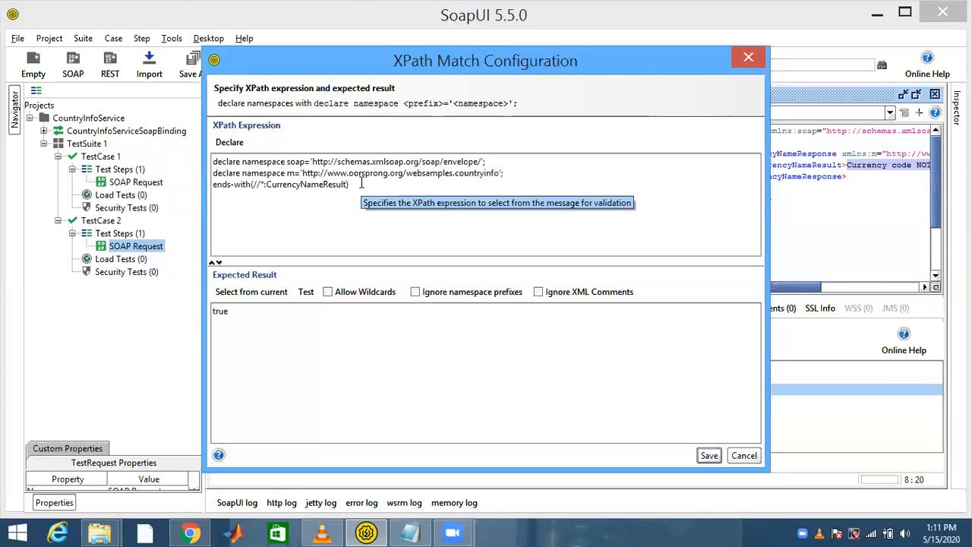
text("")
text(d)
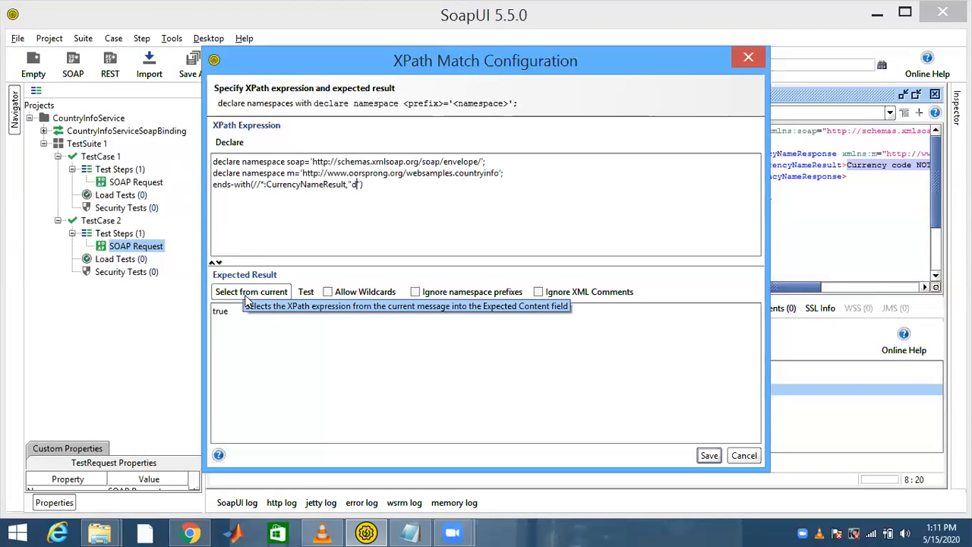
click(708, 455)
- Reopen the XPath Match assertion, change the ends-with text to "y", fill the expected result from the current response and save
double_click(361, 389)
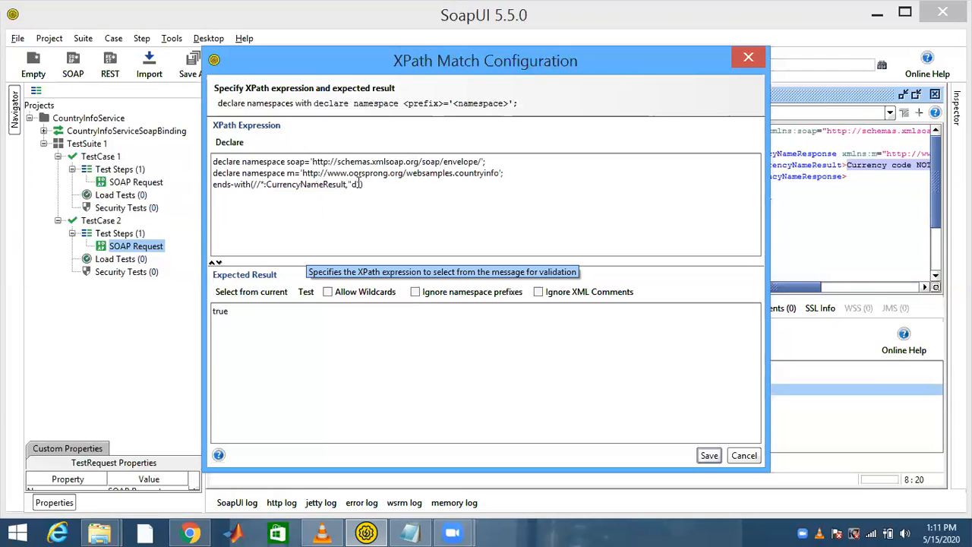
key(BackSpace)
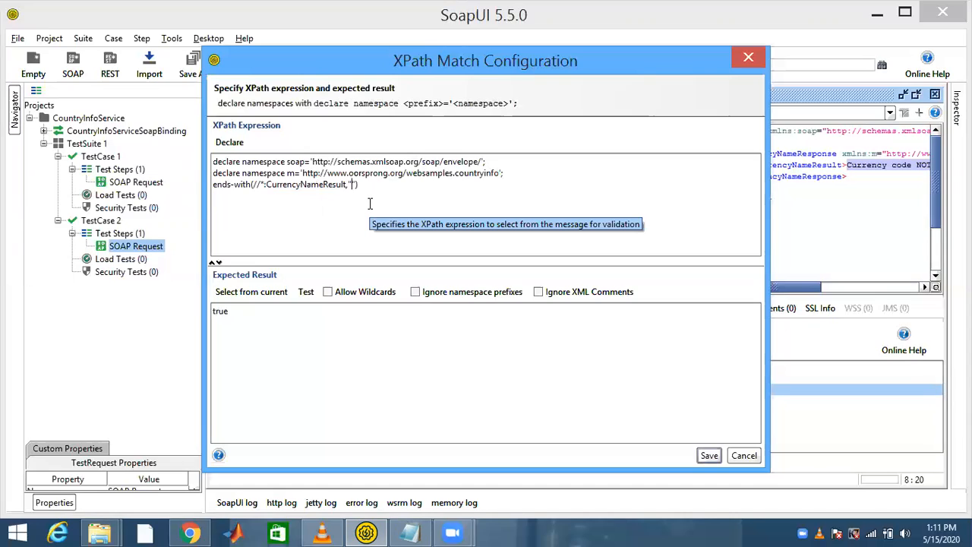
text(y)
click(265, 293)
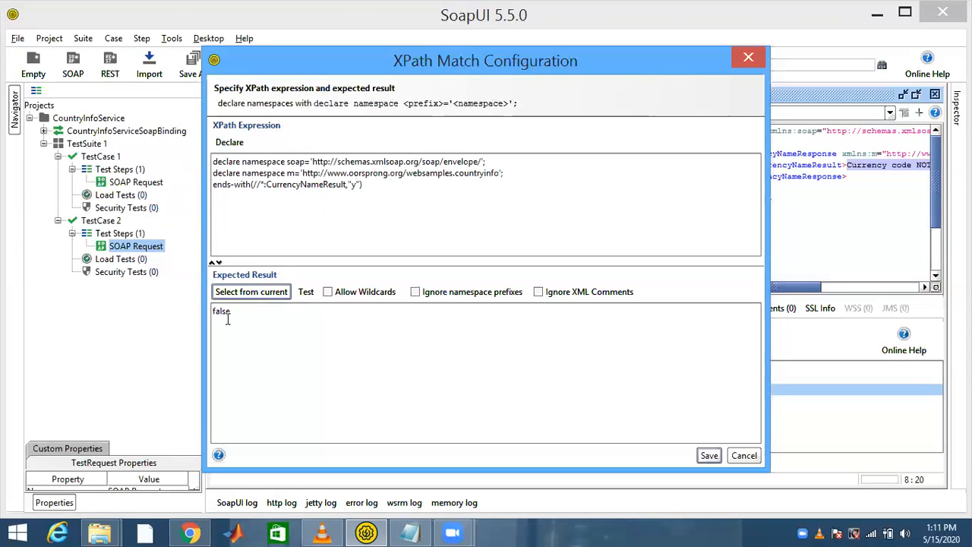
click(709, 456)
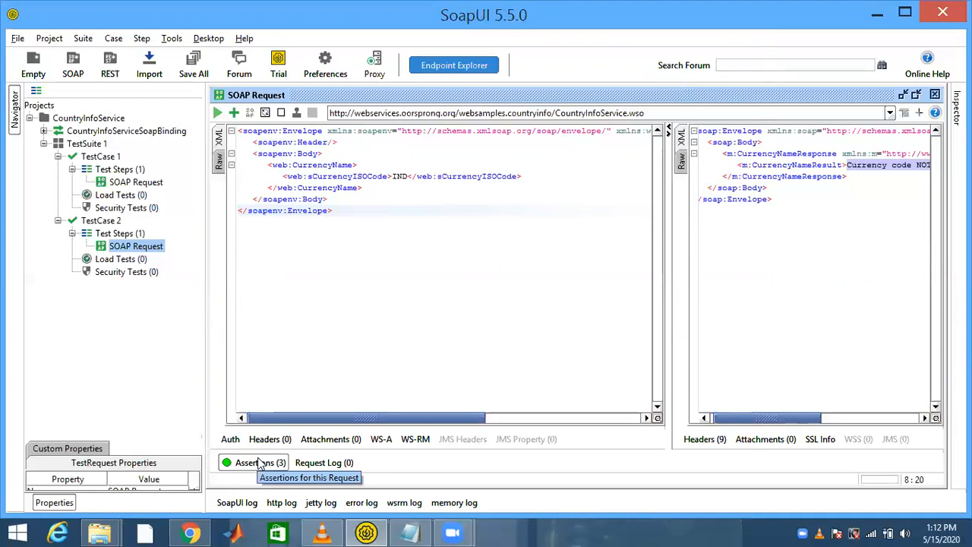
- Widen the response pane to show the full CurrencyNameResult text and display the request's assertions list
drag(777, 420, 828, 416)
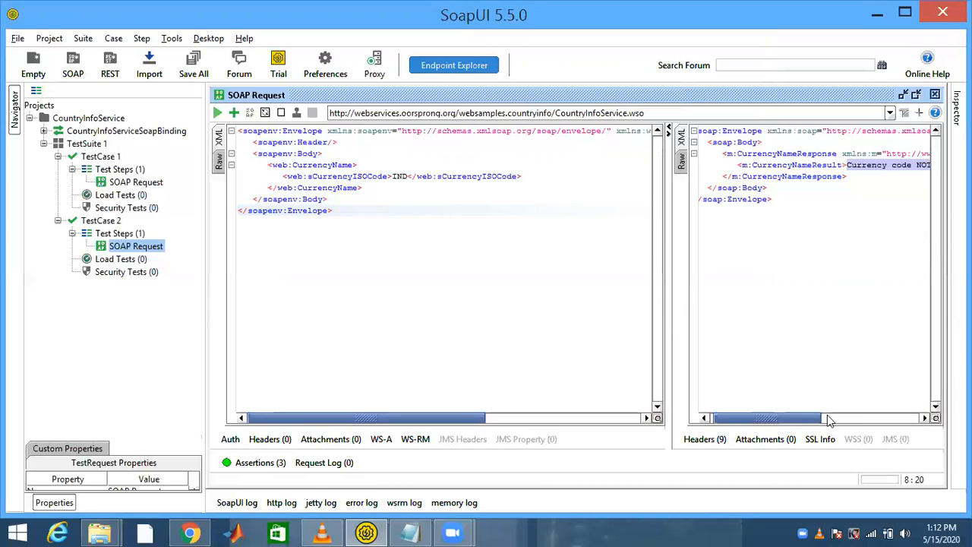
click(795, 227)
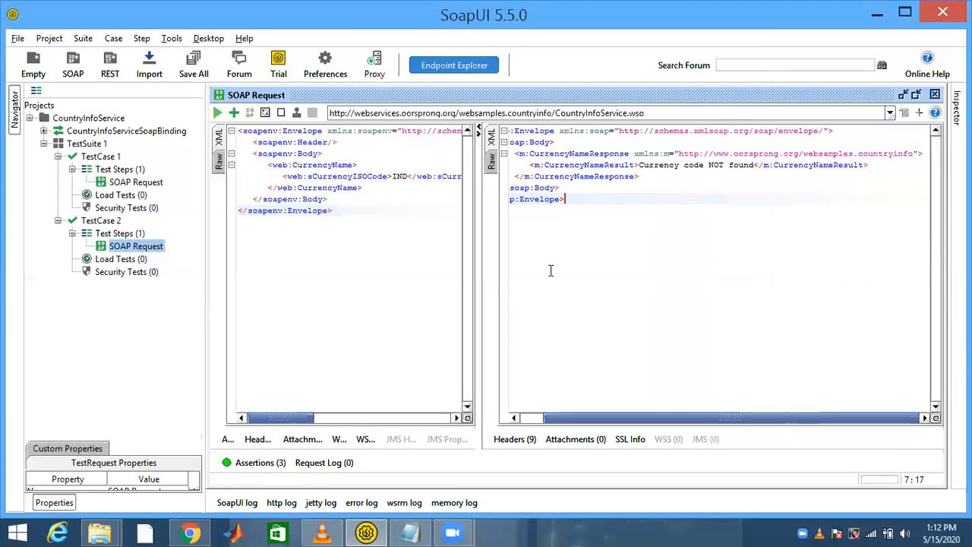
click(240, 465)
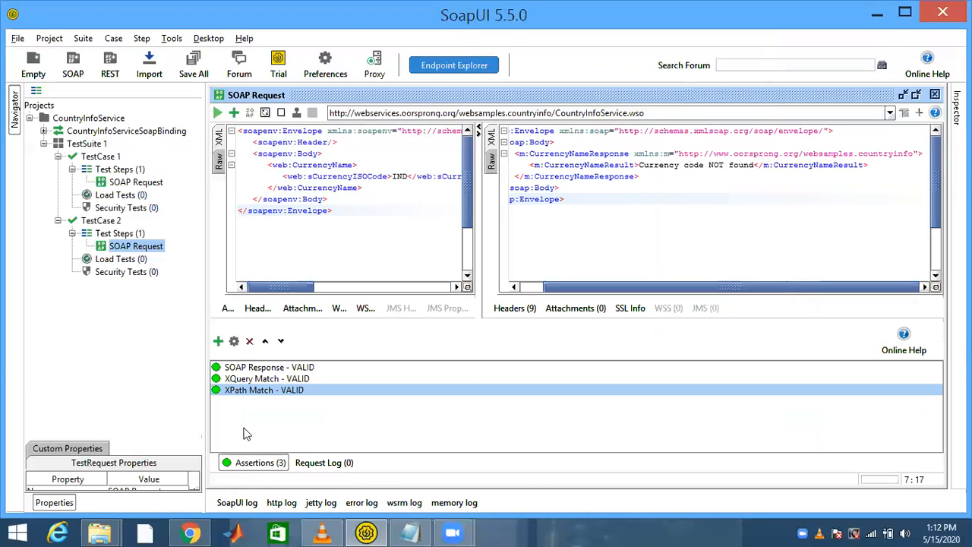
- Declare the namespaces in the XQuery Match assertion and add the first <Result> query from the Notepad notes below them
double_click(253, 379)
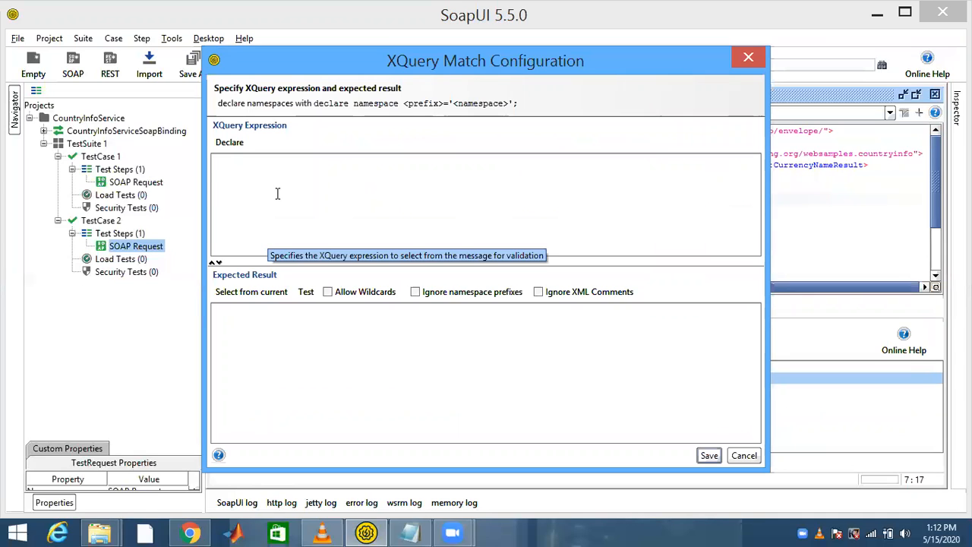
click(224, 145)
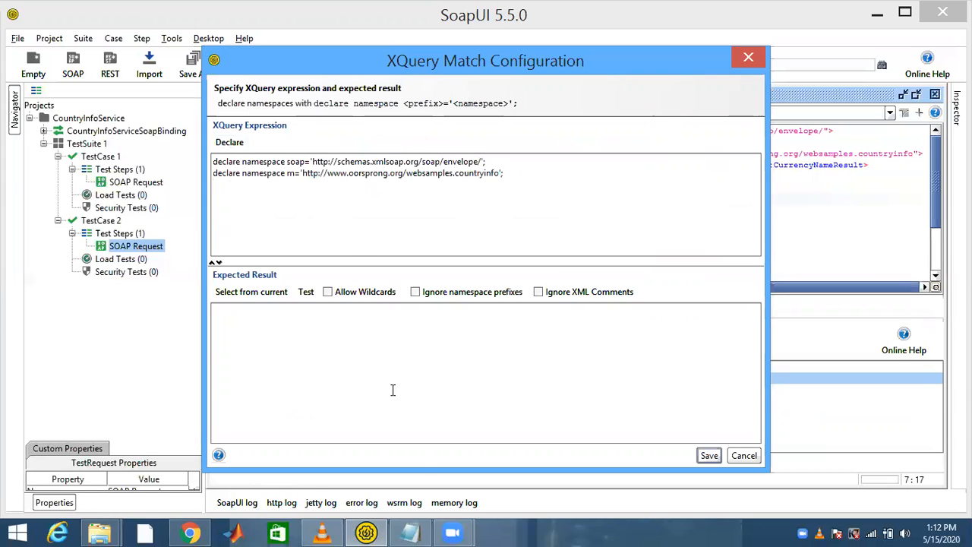
click(411, 532)
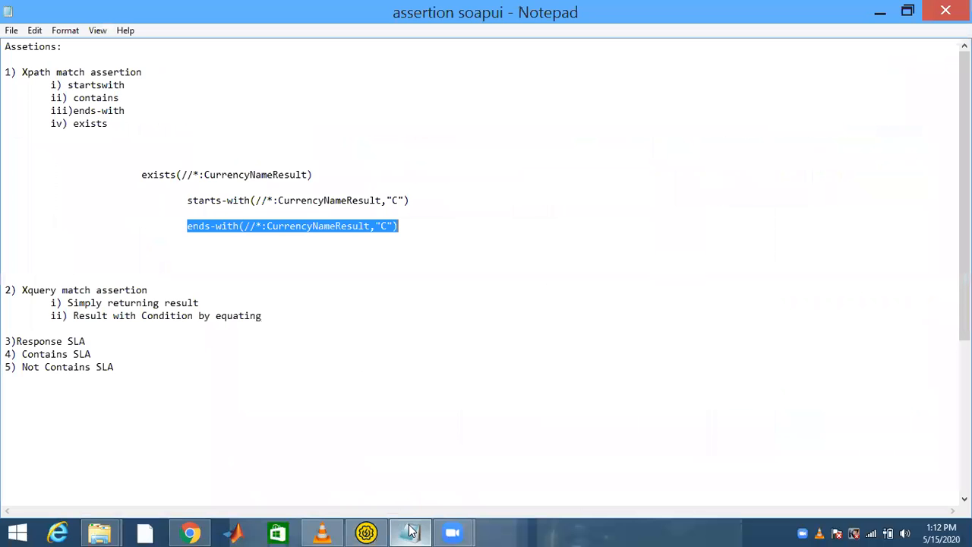
click(384, 369)
scroll(384, 368, down, 5)
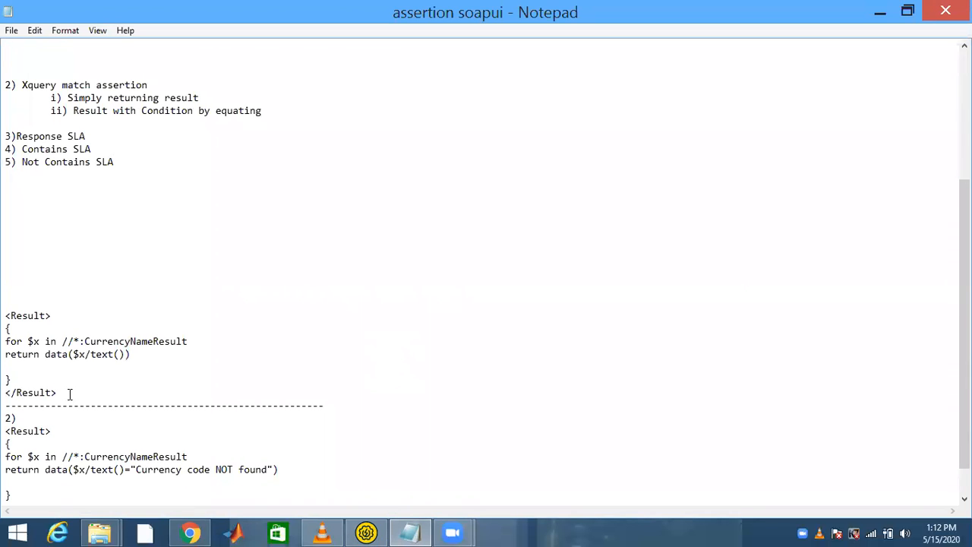
drag(69, 392, 4, 317)
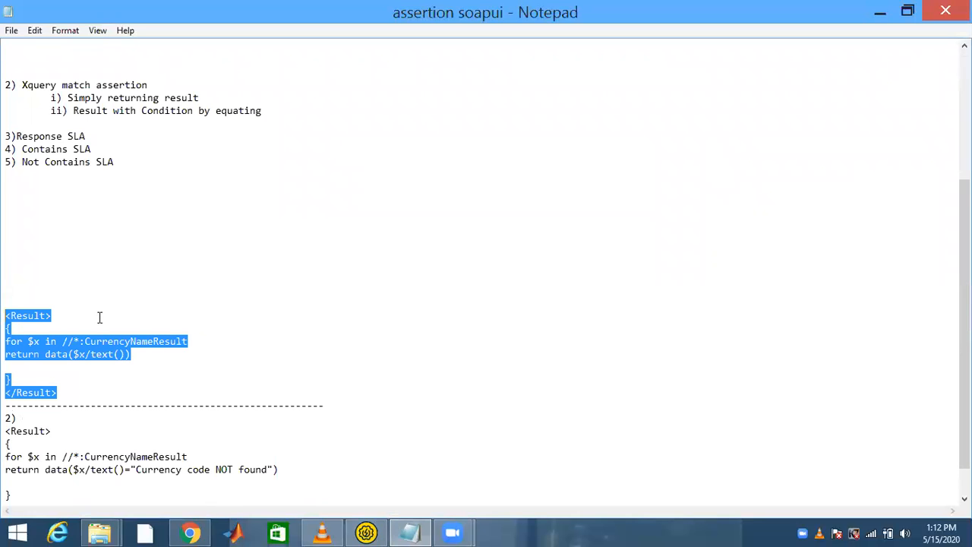
click(366, 532)
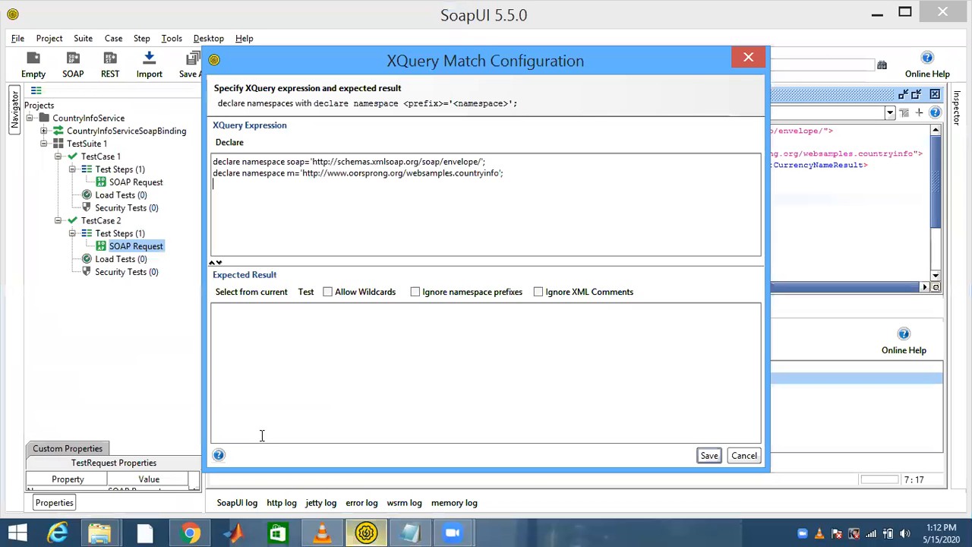
key(ctrl+v)
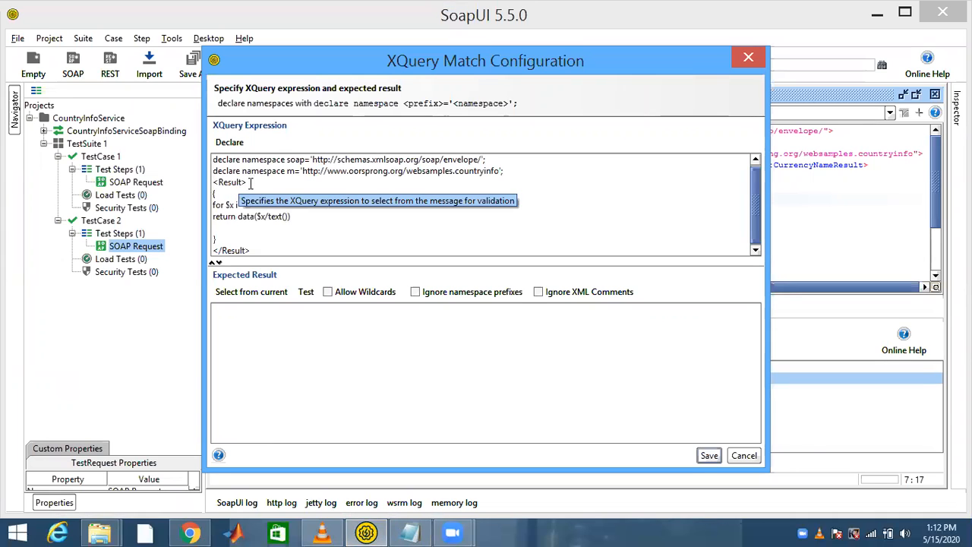
- Examine the Result tags, the $x variable and the //*:CurrencyNameResult path of the first XQuery in the Notepad notes
drag(214, 182, 250, 185)
click(419, 531)
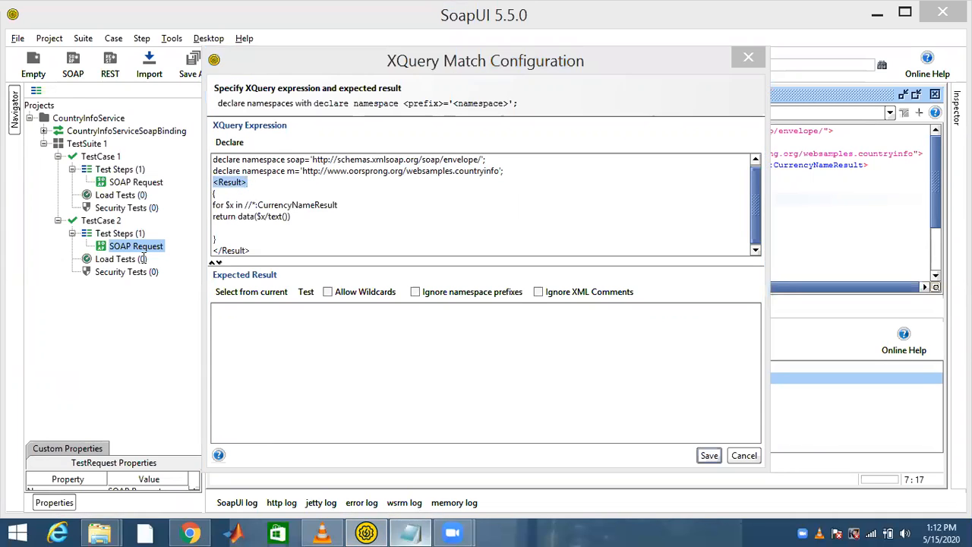
click(126, 299)
drag(6, 315, 51, 316)
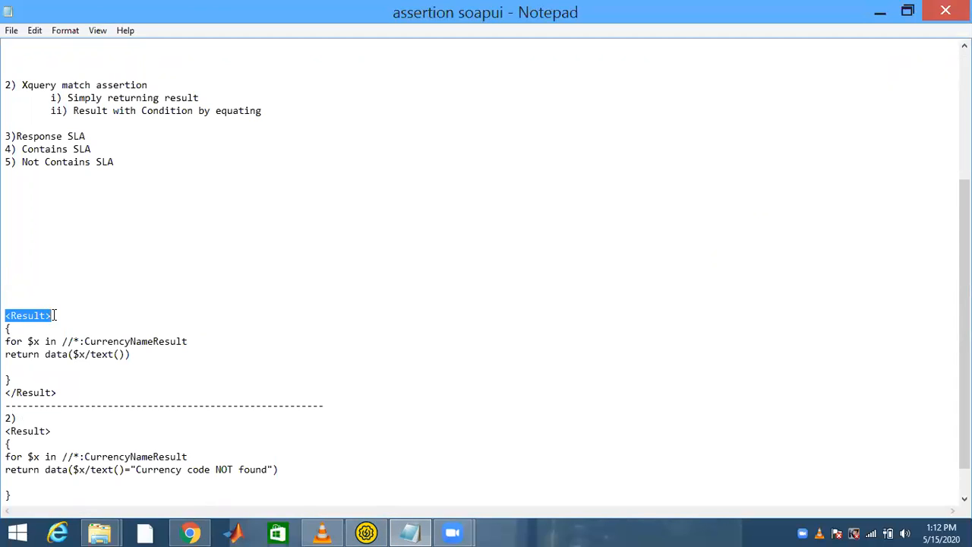
drag(58, 392, 6, 393)
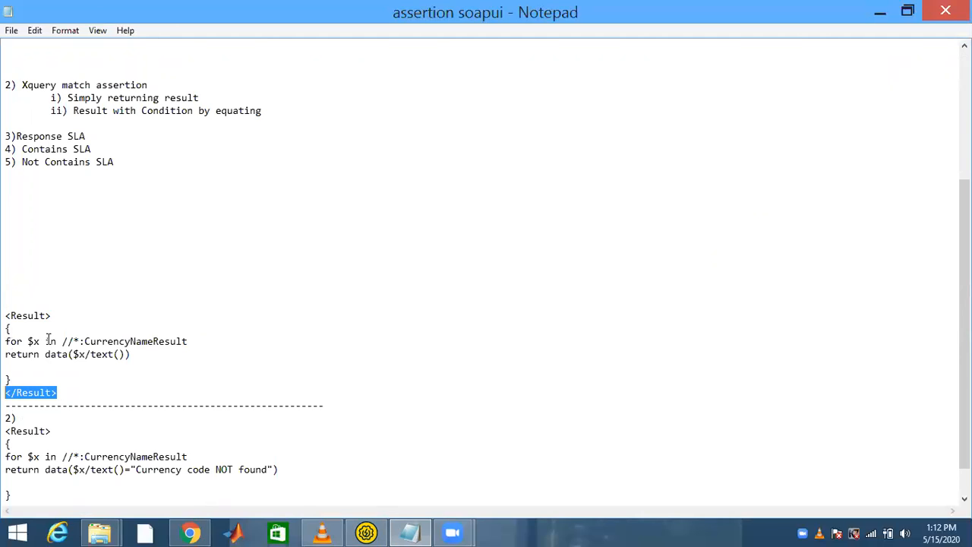
click(39, 365)
drag(28, 342, 37, 342)
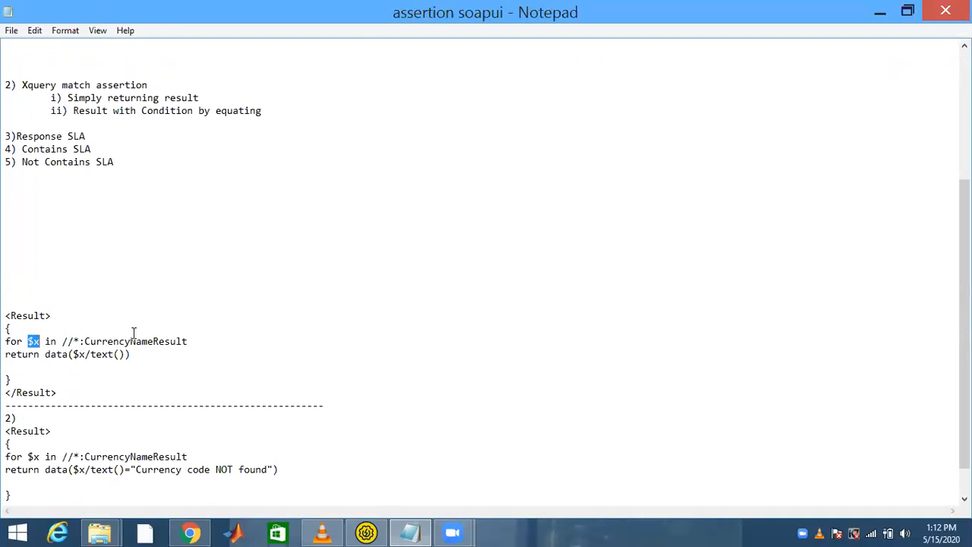
drag(62, 341, 186, 337)
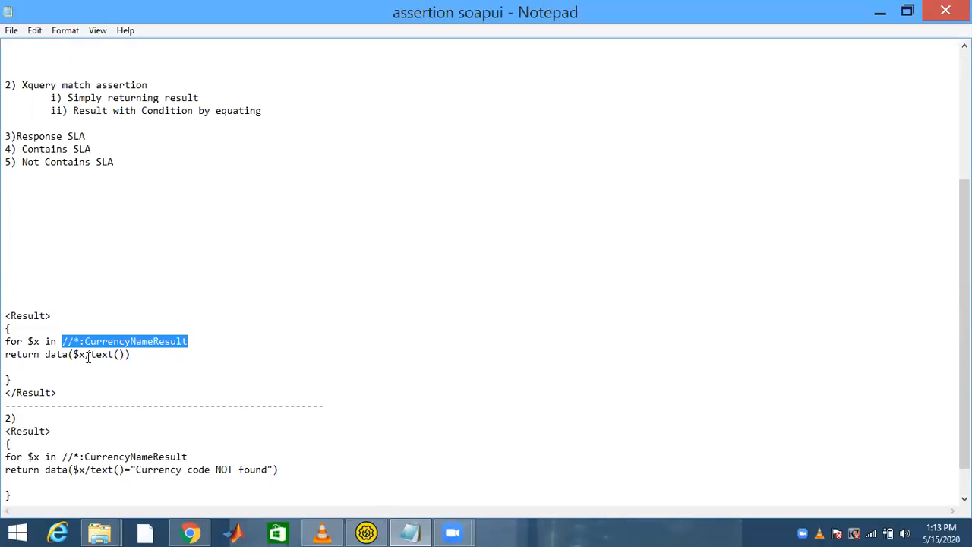
- Back in SoapUI, try to load the XQuery's current result, then set the expected result to true and save the XQuery Match assertion
click(366, 532)
click(251, 291)
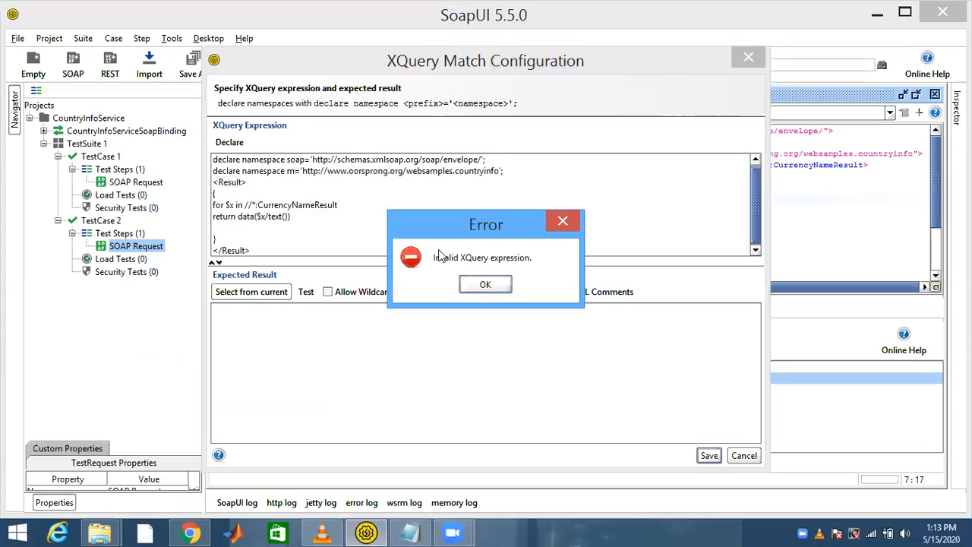
click(486, 285)
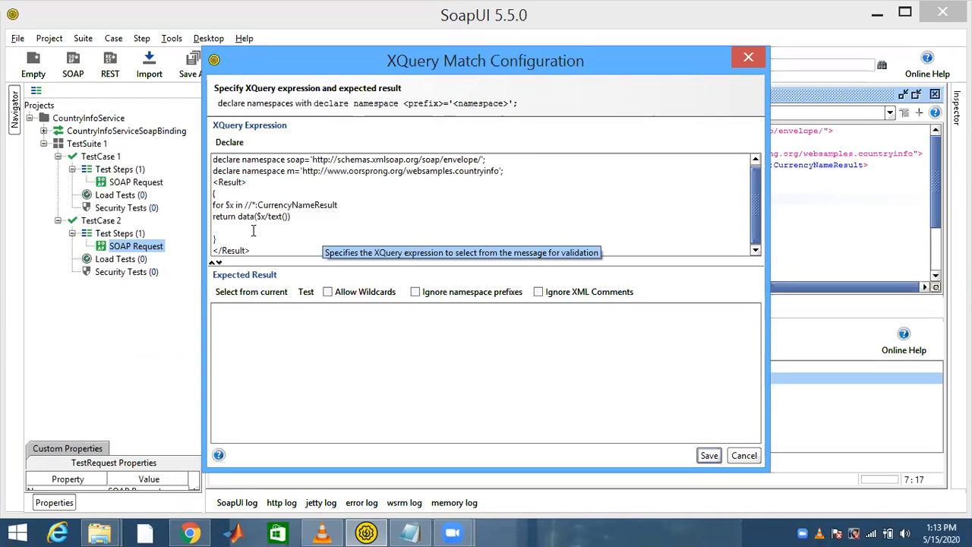
click(252, 310)
text(true)
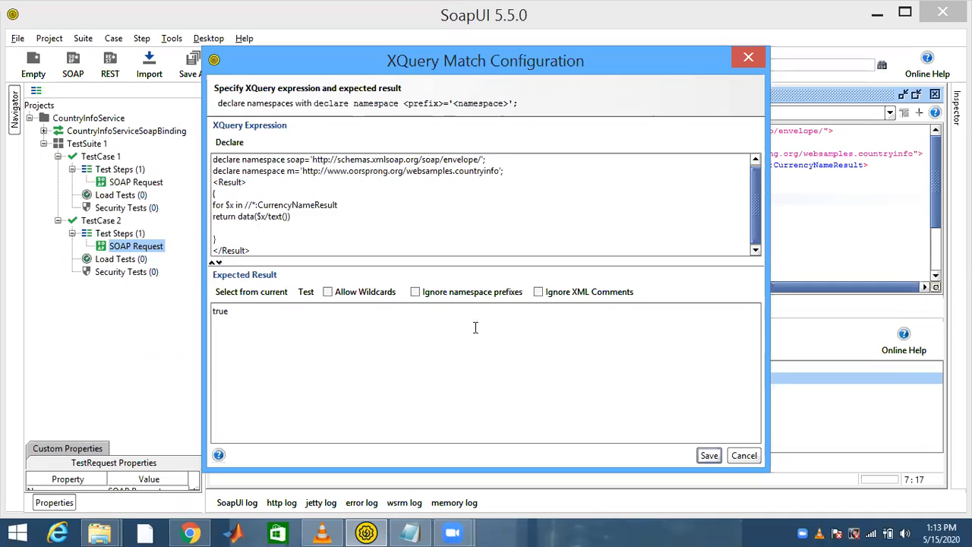
click(708, 456)
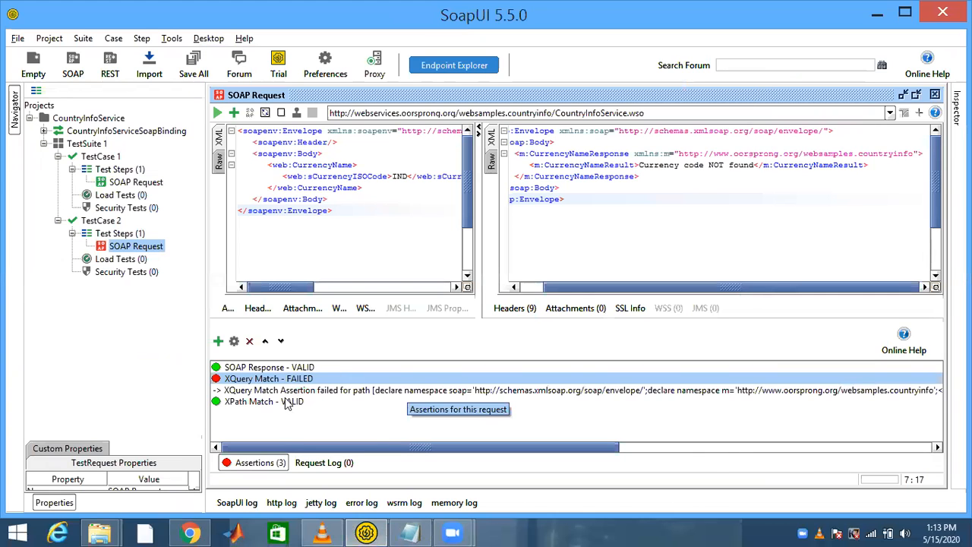
- Check the XPath Match assertion's expression and expected result, and close its configuration without changes
double_click(288, 403)
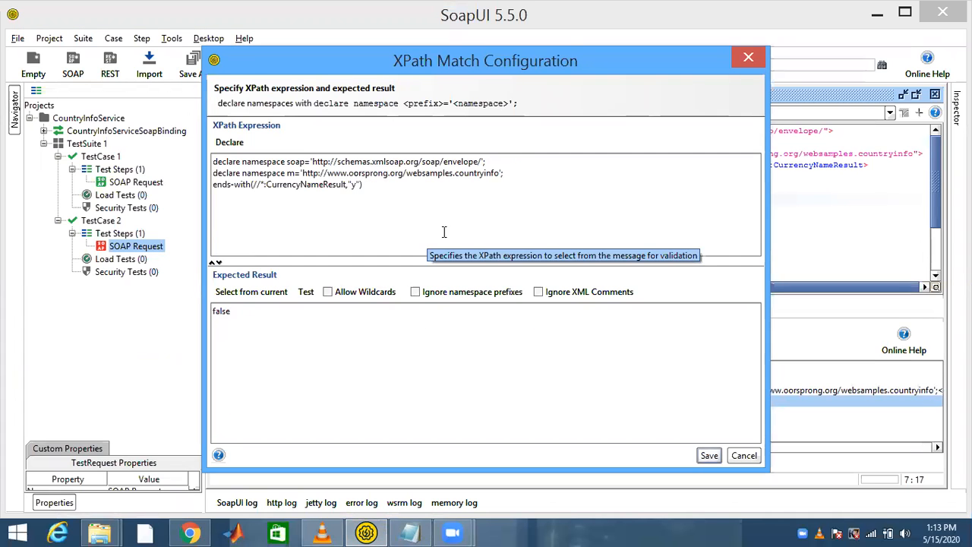
click(741, 58)
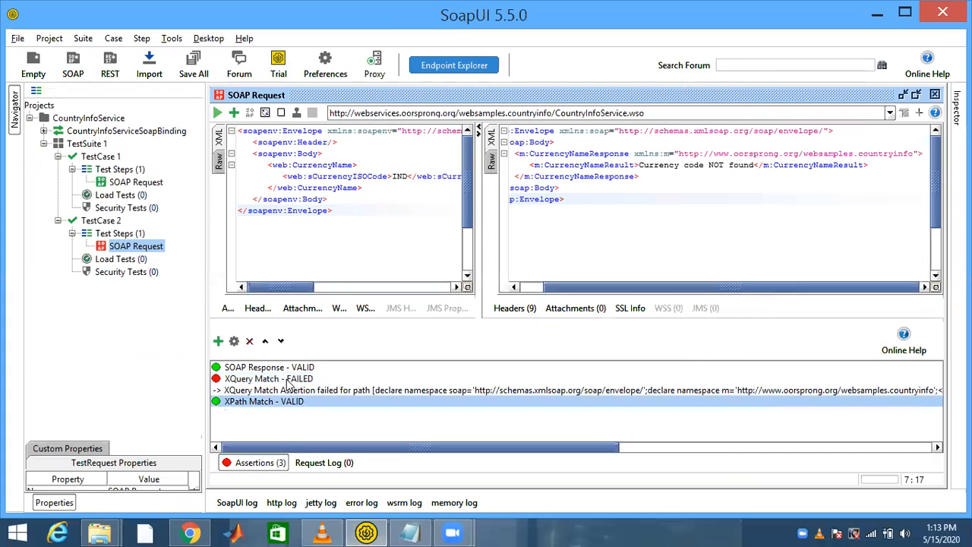
- Open the XQuery Match assertion and add the first <Result> query from the Notepad notes below the namespace declarations
double_click(287, 379)
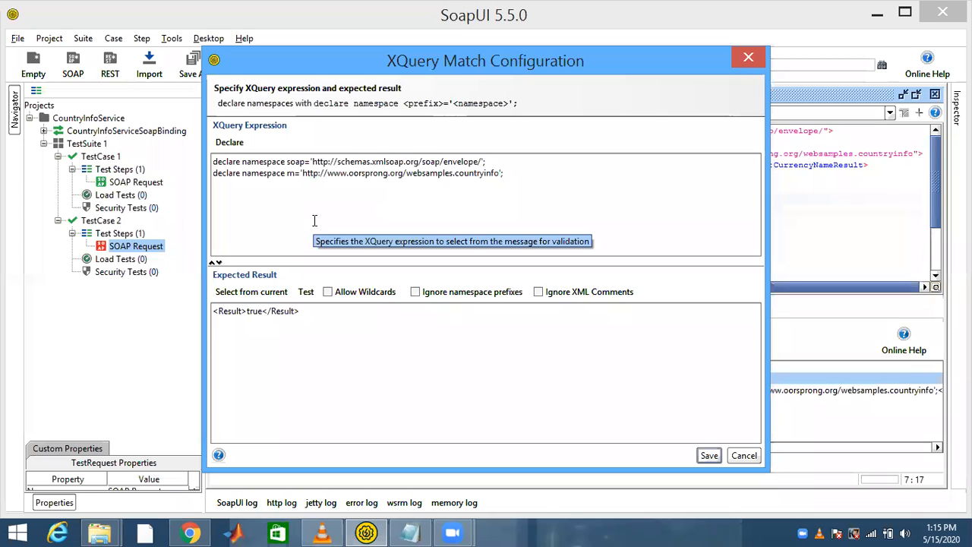
click(410, 532)
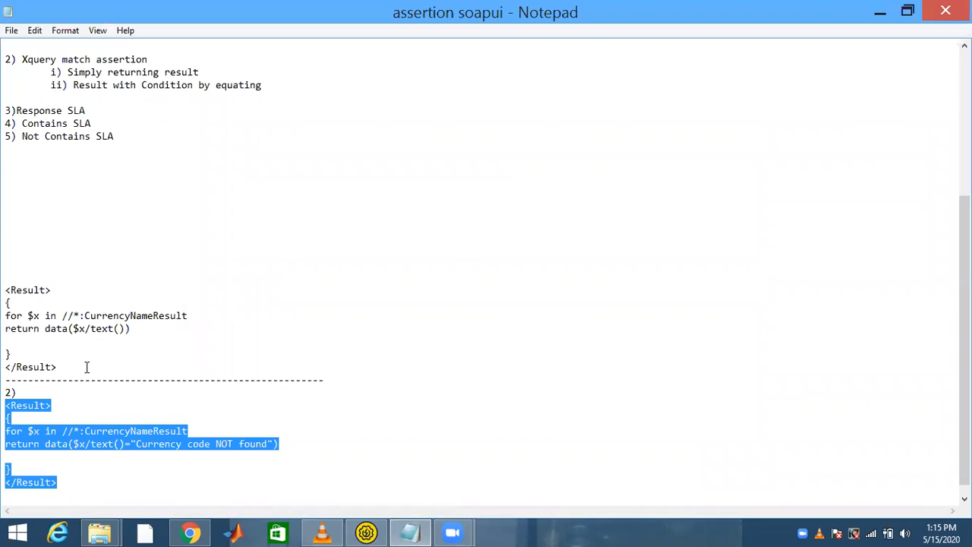
drag(86, 367, 7, 290)
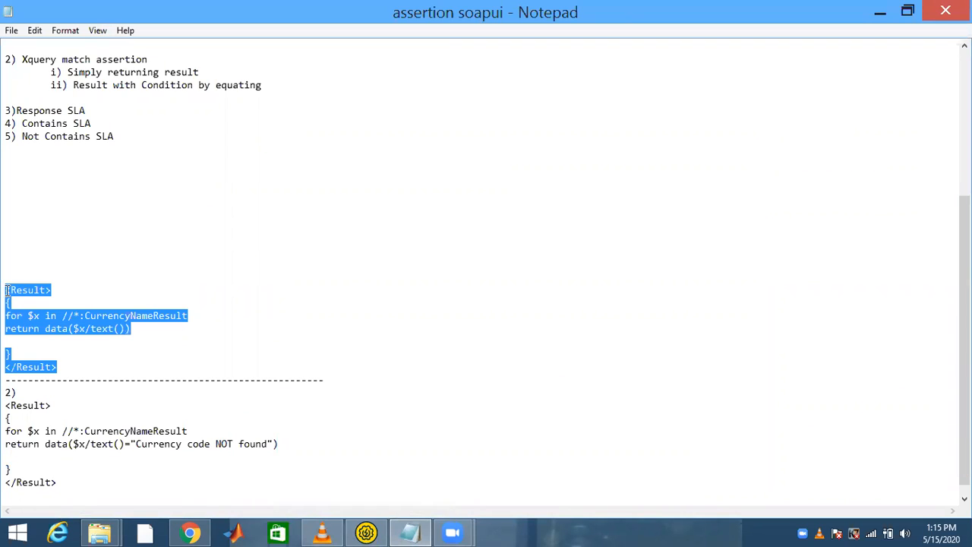
click(366, 531)
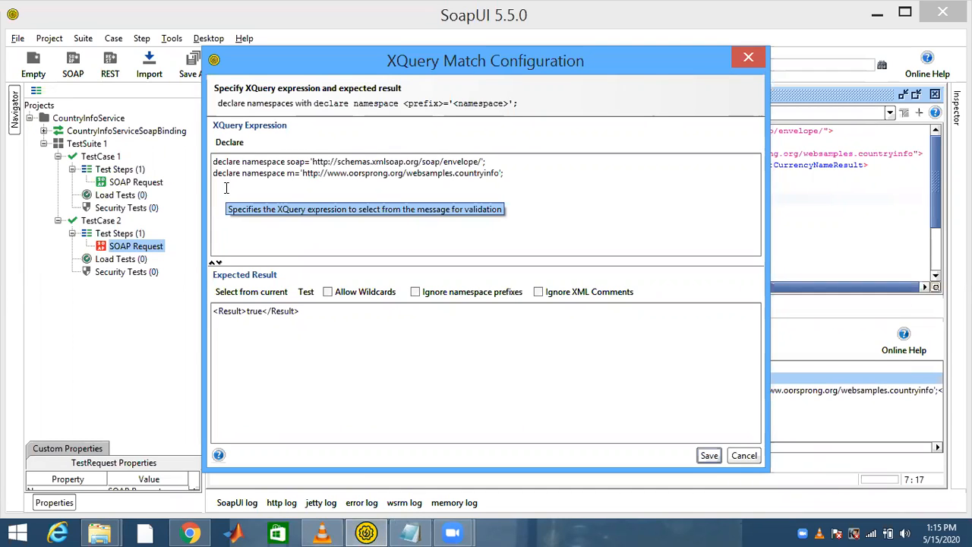
key(ctrl+v)
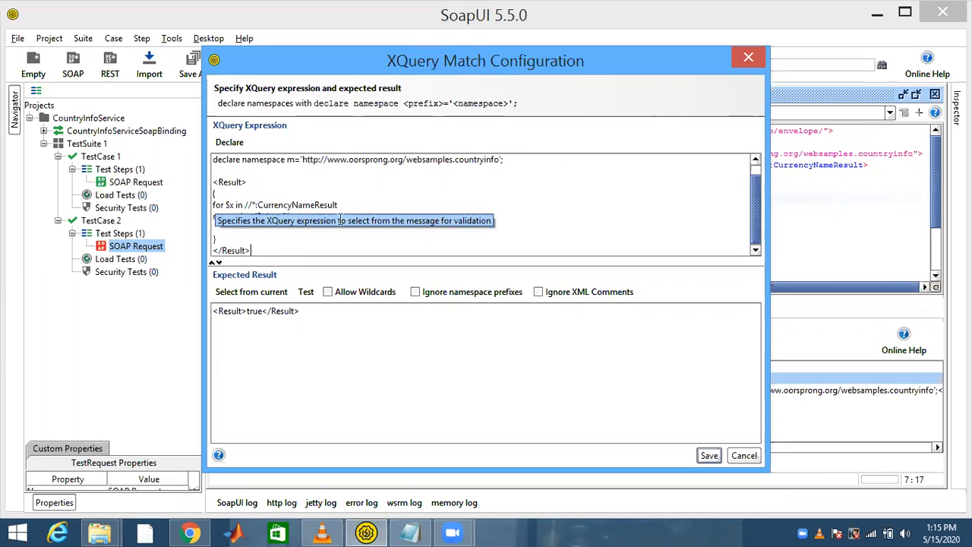
- Load the expected result of the $x/text() query from the current response and inspect the text between its Result tags
triple_click(217, 205)
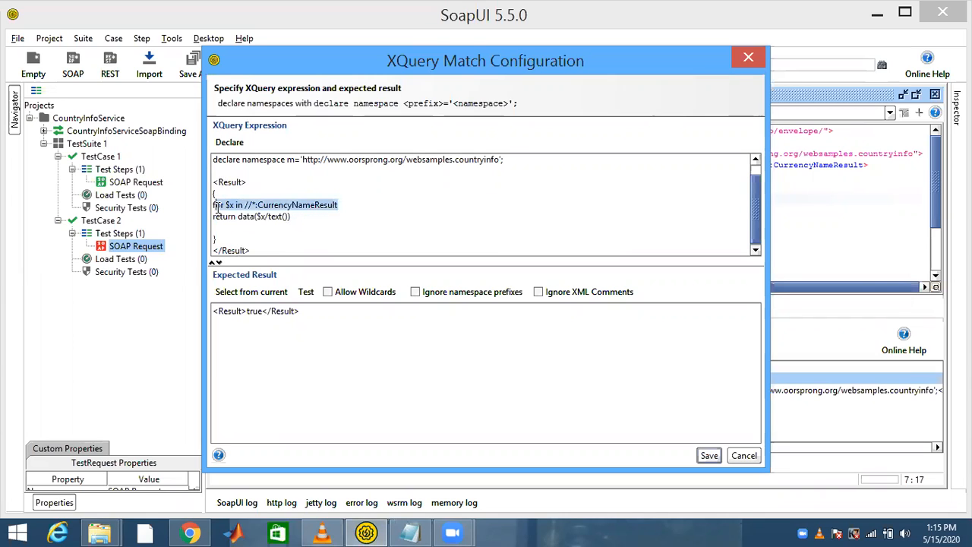
click(259, 291)
click(248, 311)
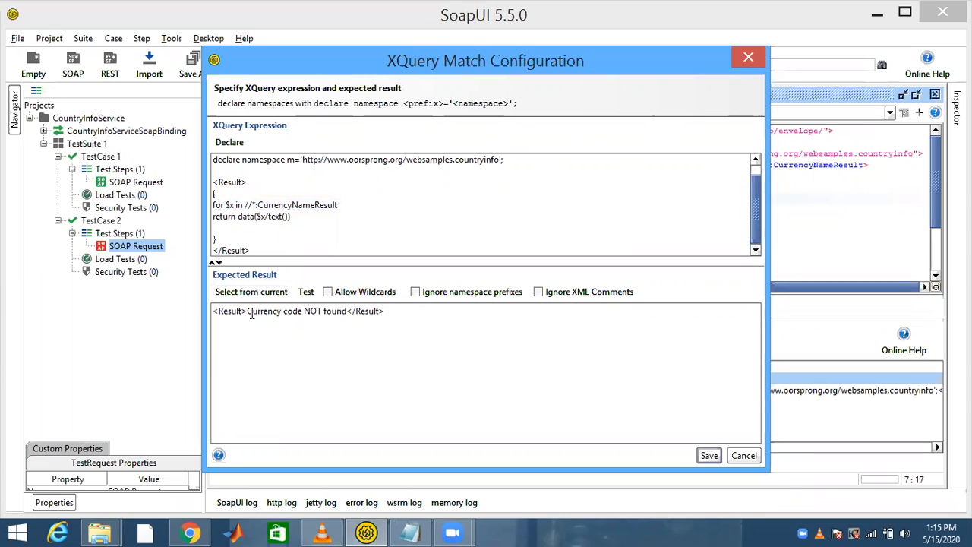
drag(249, 312, 348, 311)
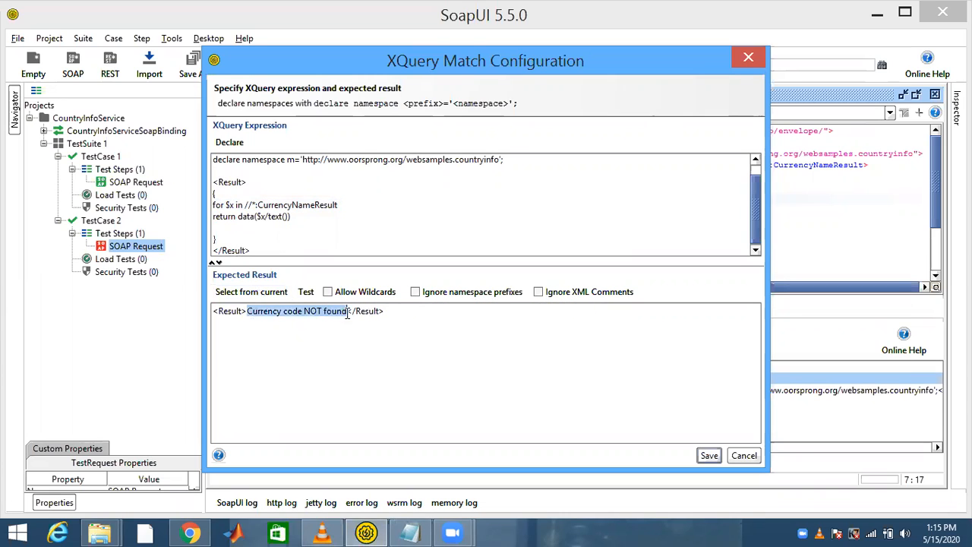
- In the Notepad notes, examine the first query's //*:CurrencyNameResult path and the second query's Result tags, for clause and data($x/text()) comparison
click(410, 531)
click(95, 356)
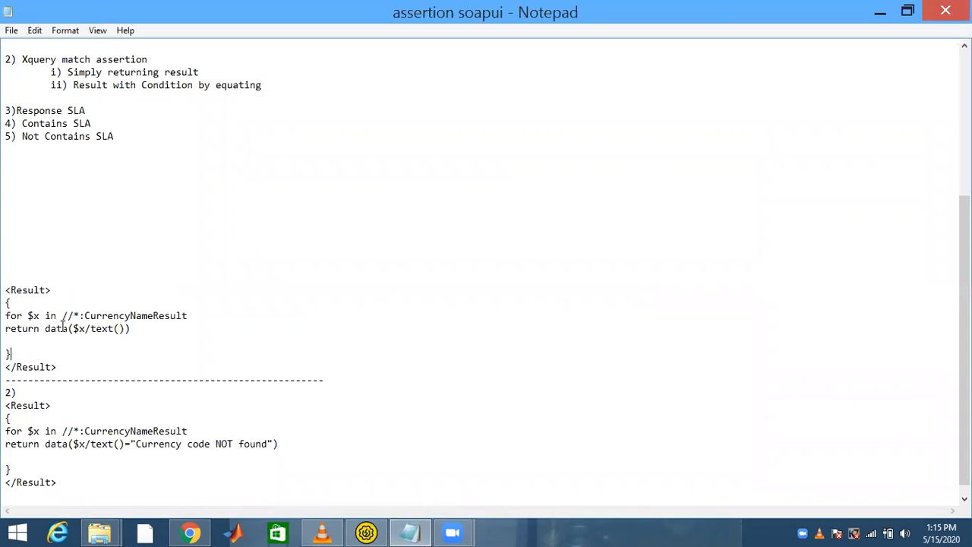
drag(62, 315, 187, 315)
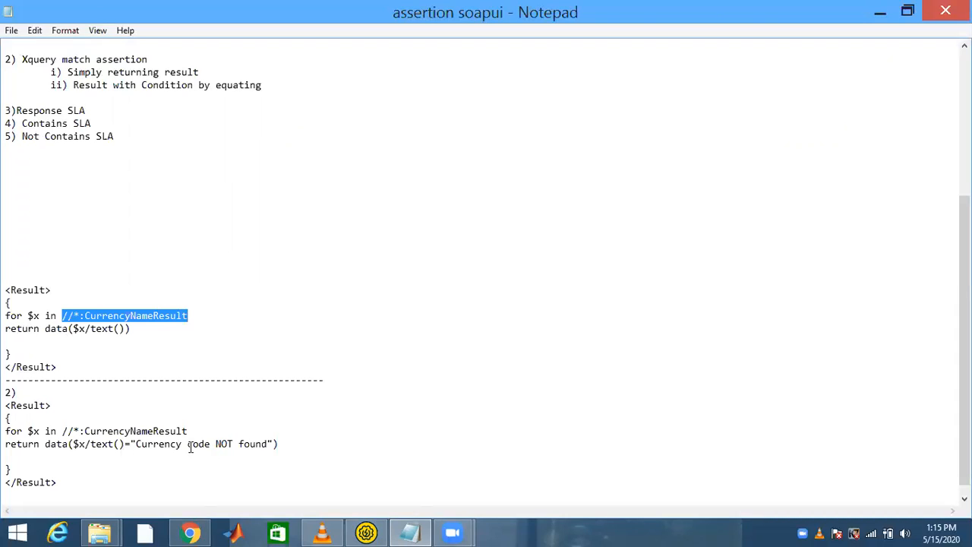
drag(6, 405, 51, 405)
drag(64, 480, 2, 485)
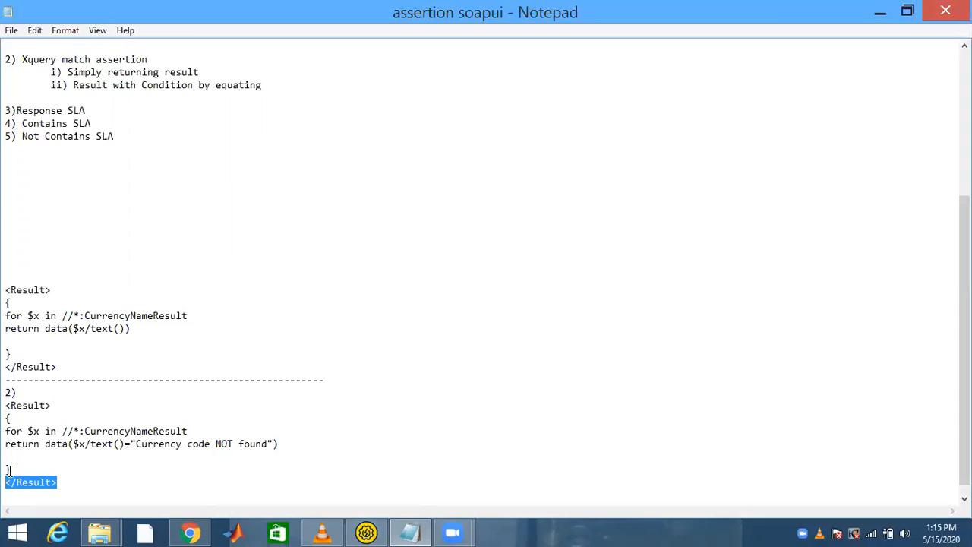
drag(6, 432, 79, 432)
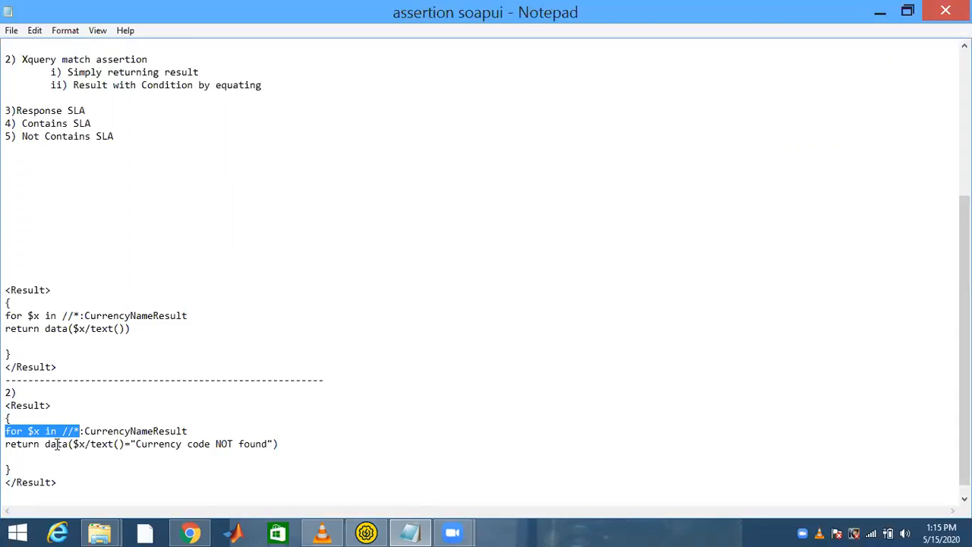
click(50, 445)
shift+click(125, 444)
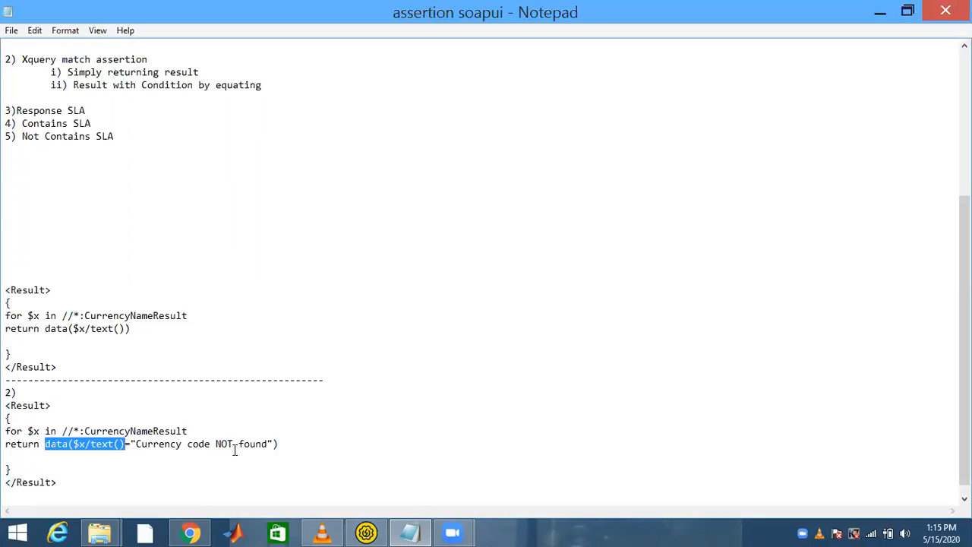
- Replace the assertion's query with the second <Result> query from the notes, comparing against "Currency code NOT found", and load its current result
drag(77, 486, 3, 408)
key(ctrl+c)
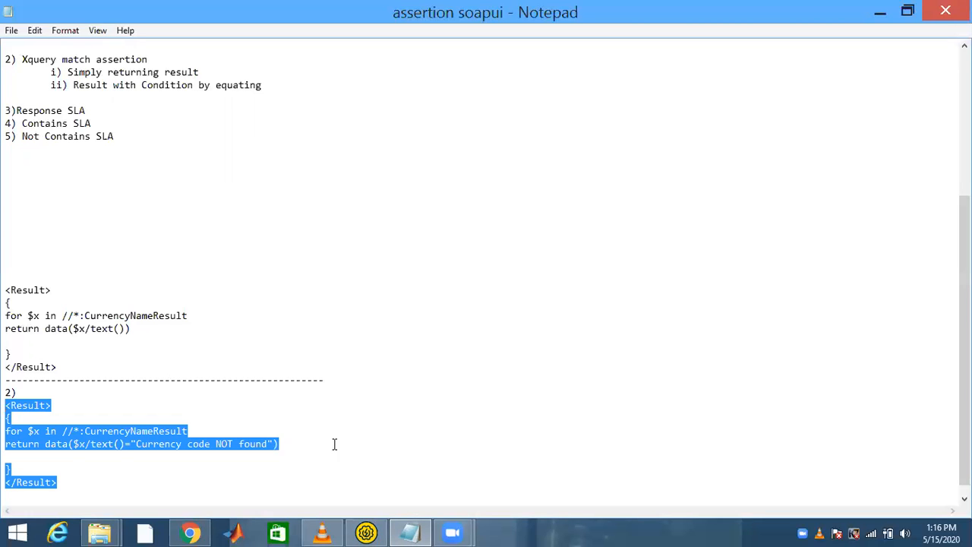
click(366, 533)
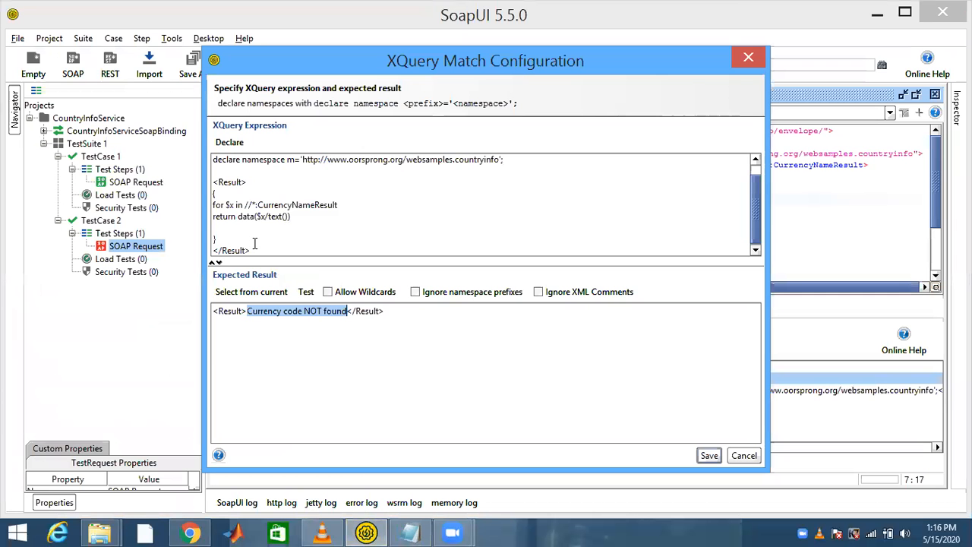
drag(254, 250, 212, 182)
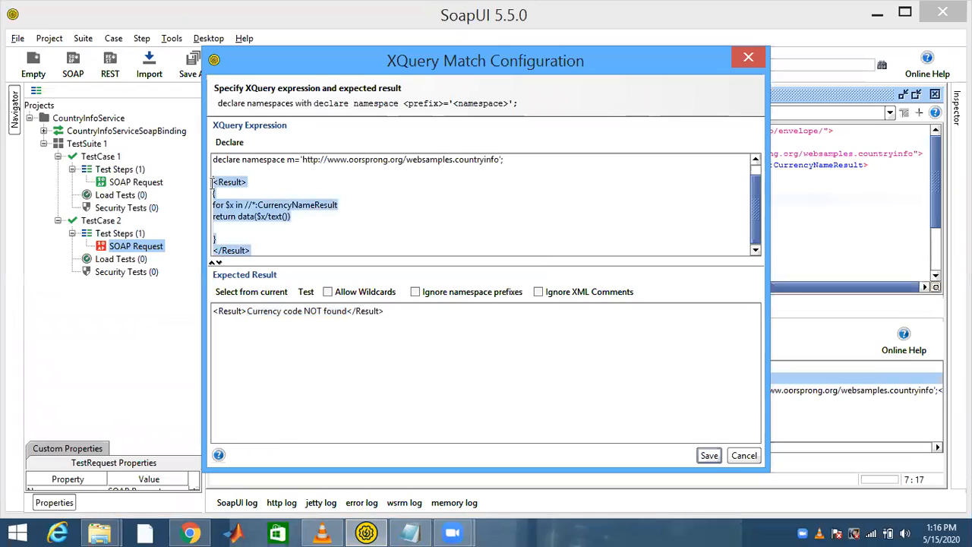
key(ctrl+v)
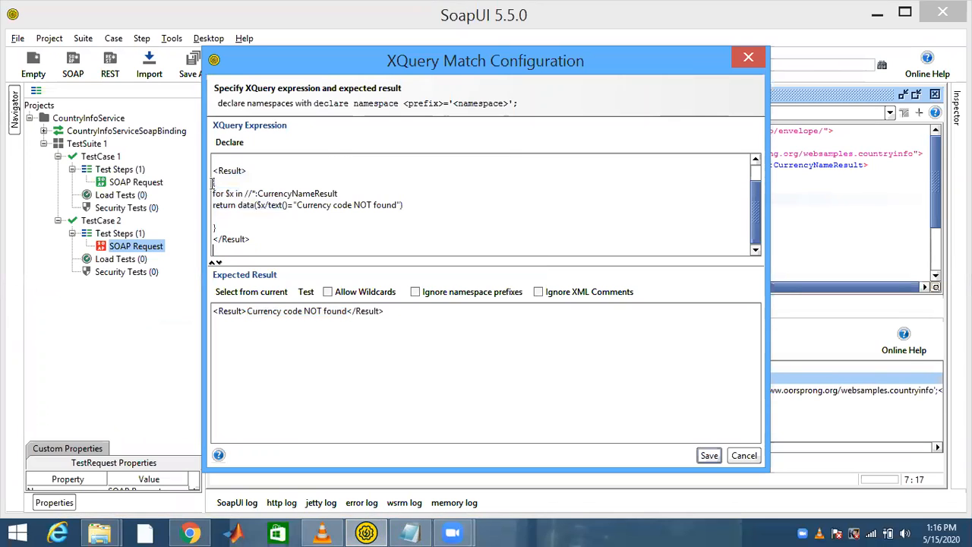
click(263, 295)
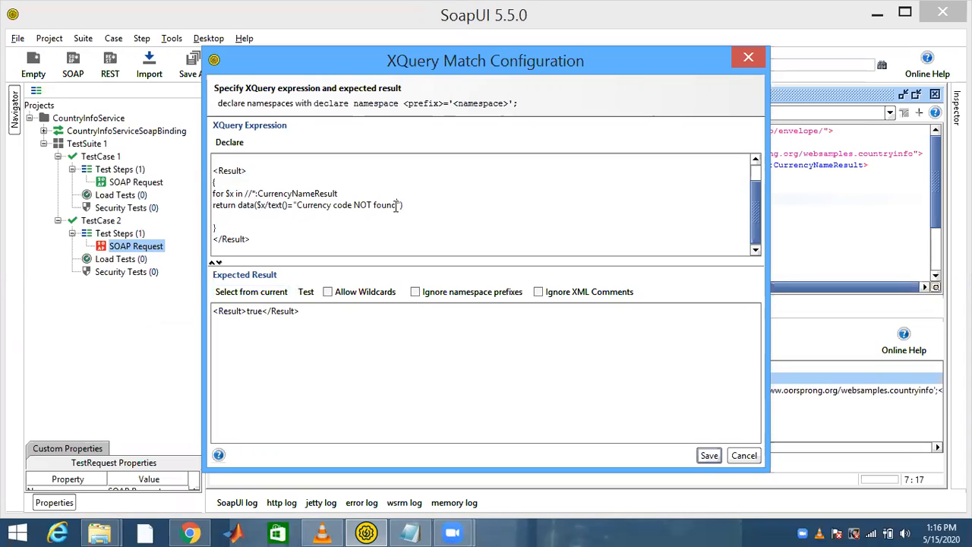
- Append "....." to the query's comparison text, reload the expected result, save the XQuery Match assertion and show the assertion list
text(.....)
click(268, 293)
click(710, 456)
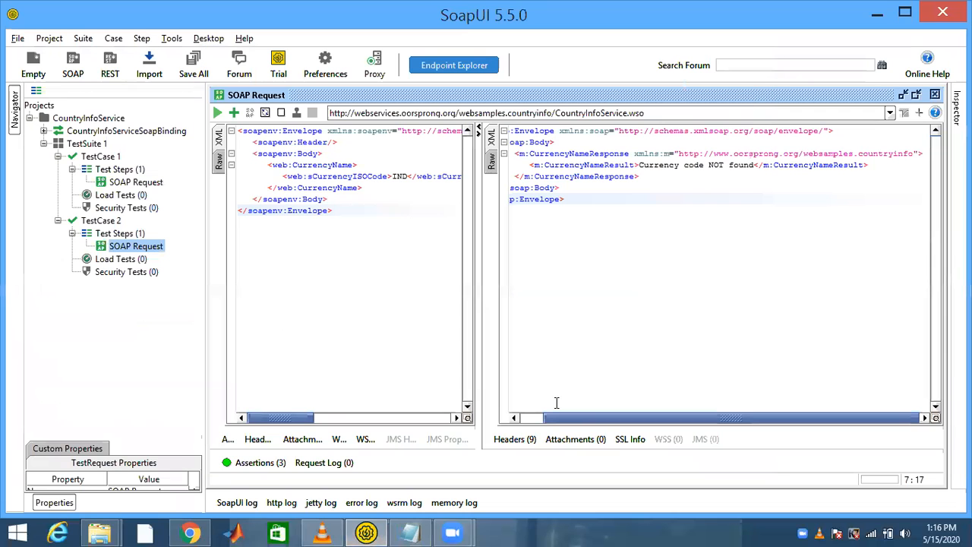
click(278, 466)
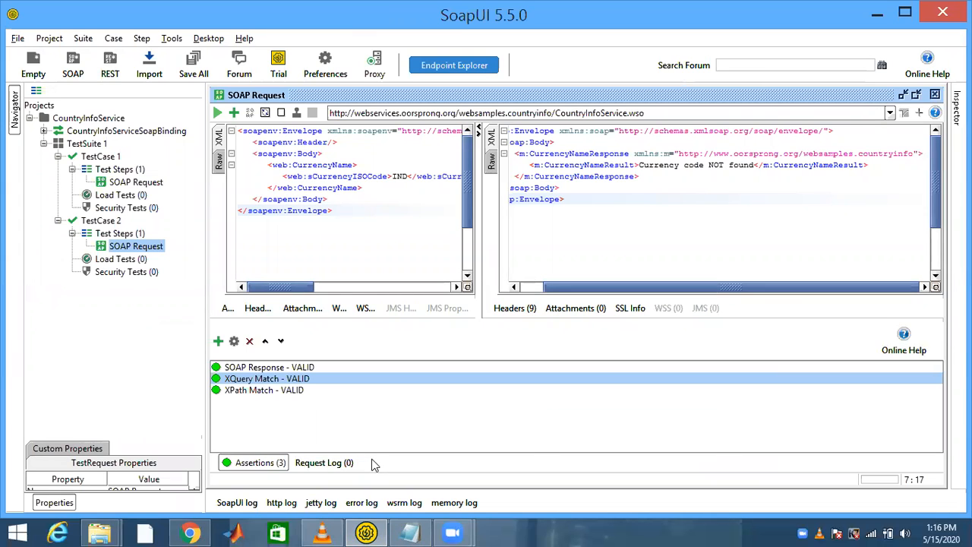
- Review both <Result> queries in the Notepad notes, and the function name, hyphen and "C" argument of the starts-with XPath expression
click(410, 533)
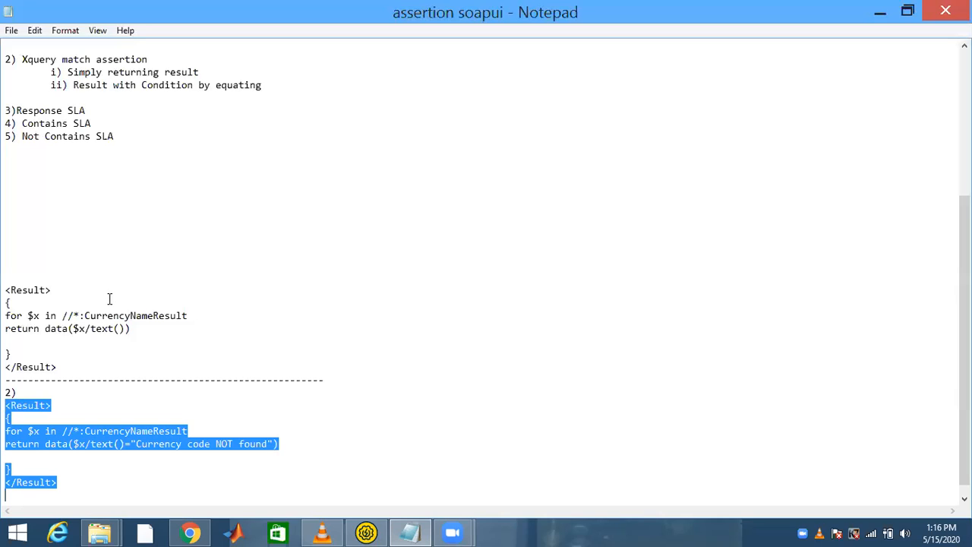
click(11, 289)
drag(20, 297, 79, 364)
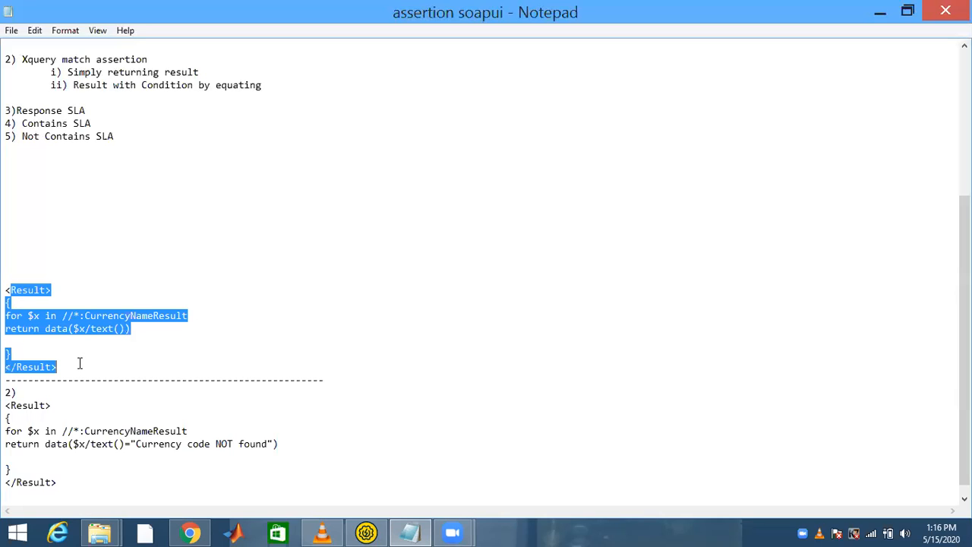
drag(6, 406, 65, 490)
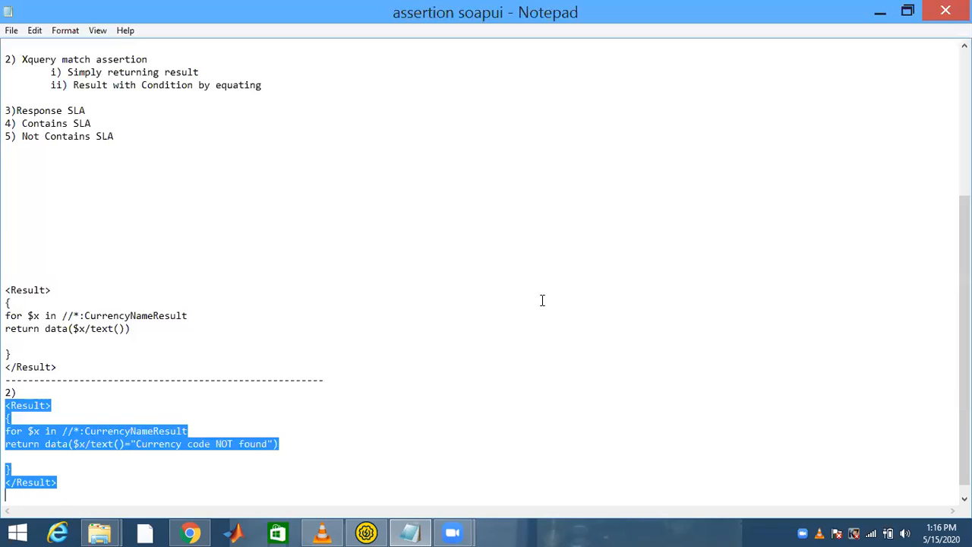
drag(964, 304, 965, 152)
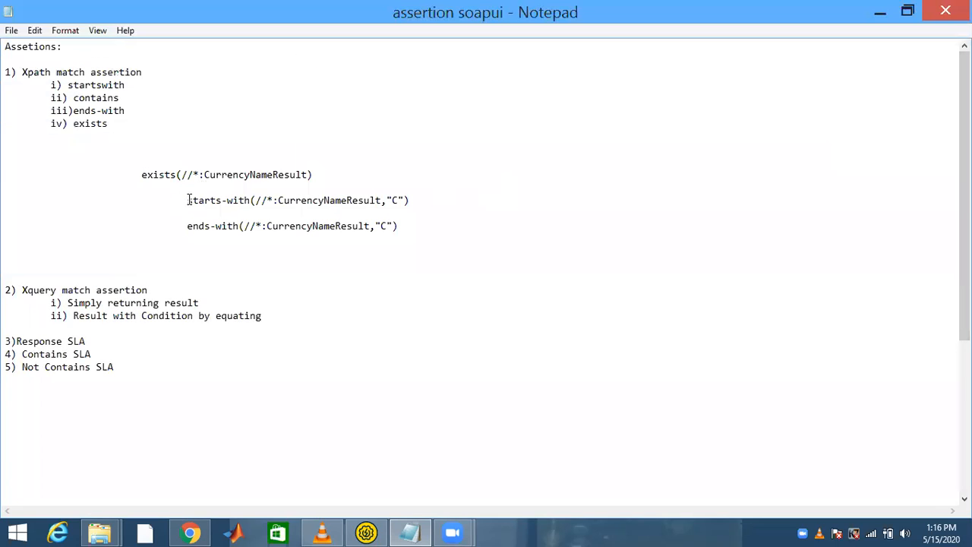
drag(189, 200, 252, 200)
drag(392, 200, 400, 199)
drag(221, 203, 229, 202)
- In SoapUI's XPath Match assertion, set the ends-with argument to "d", load the expected result from the current response and save
click(366, 532)
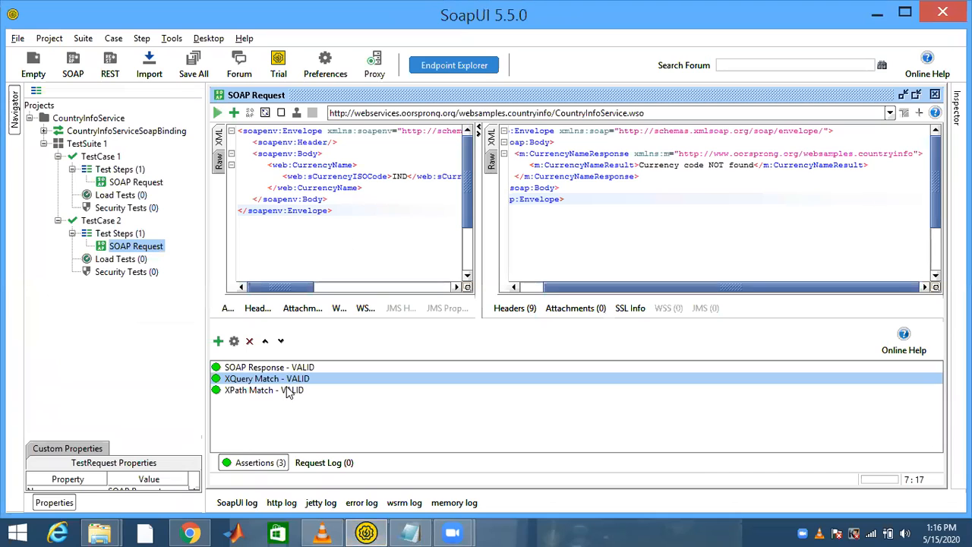
double_click(286, 392)
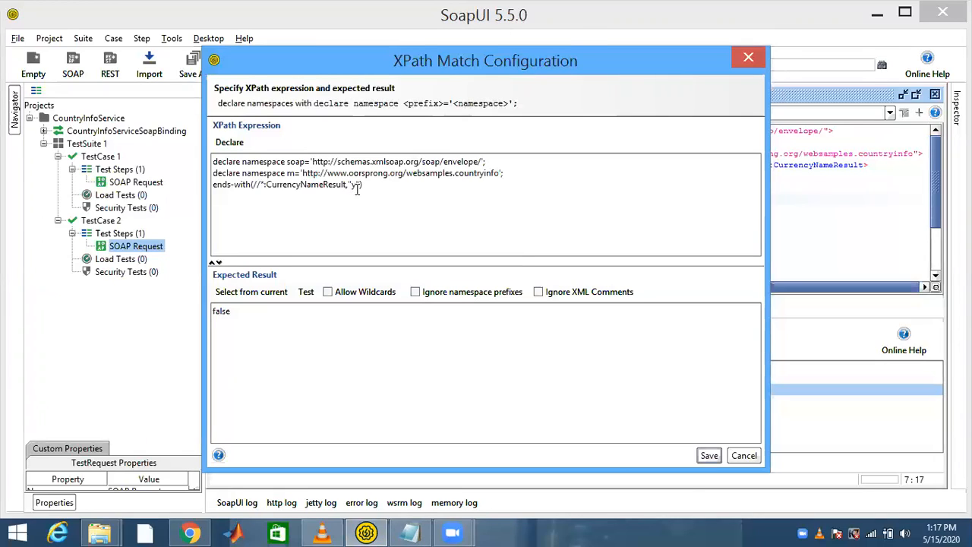
drag(517, 58, 441, 72)
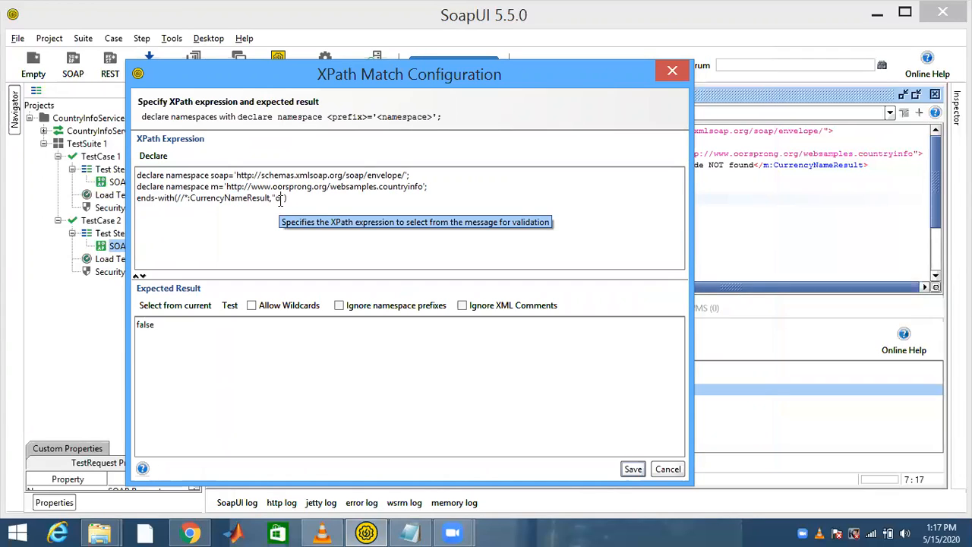
click(196, 305)
click(633, 469)
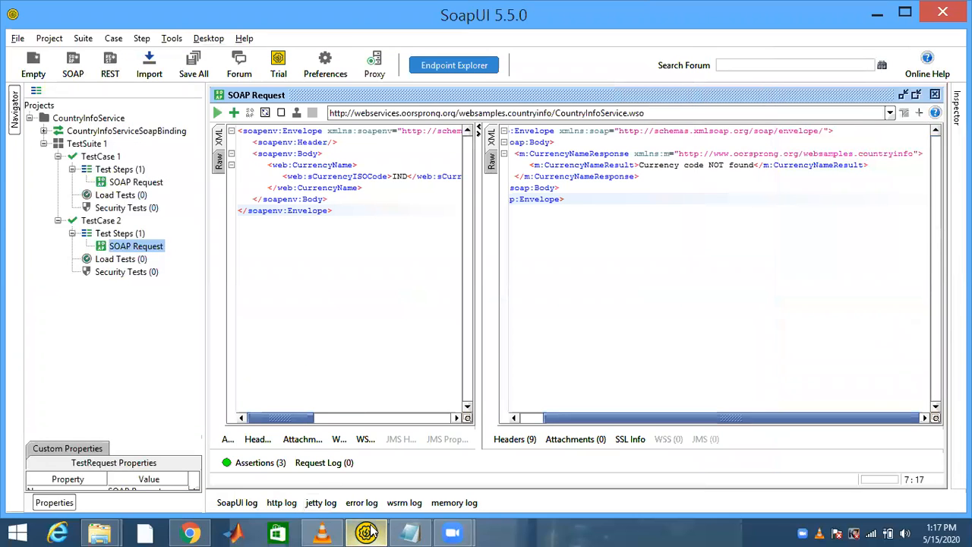
- Check the next assertion type in the Notepad notes, and add a Response SLA assertion with a 1000 ms maximum response time in SoapUI
click(410, 532)
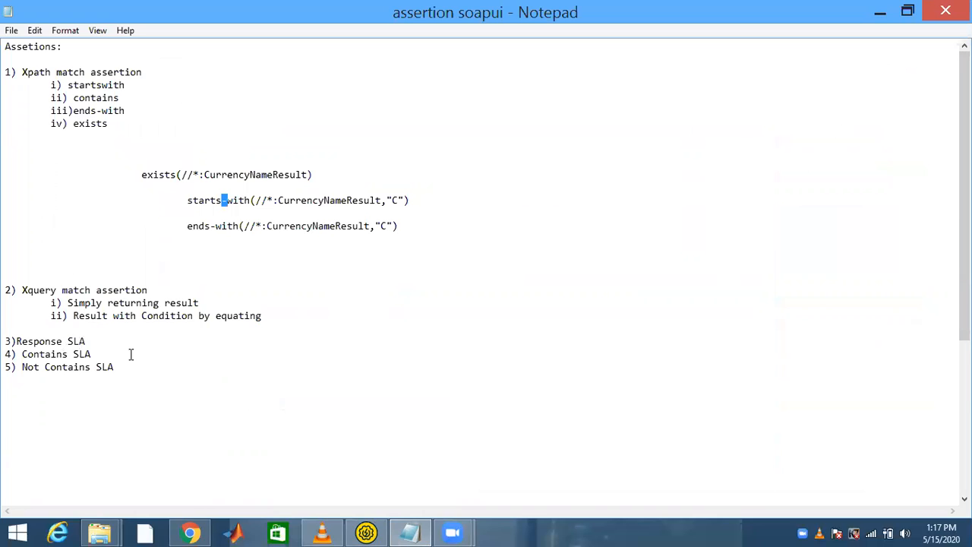
click(367, 532)
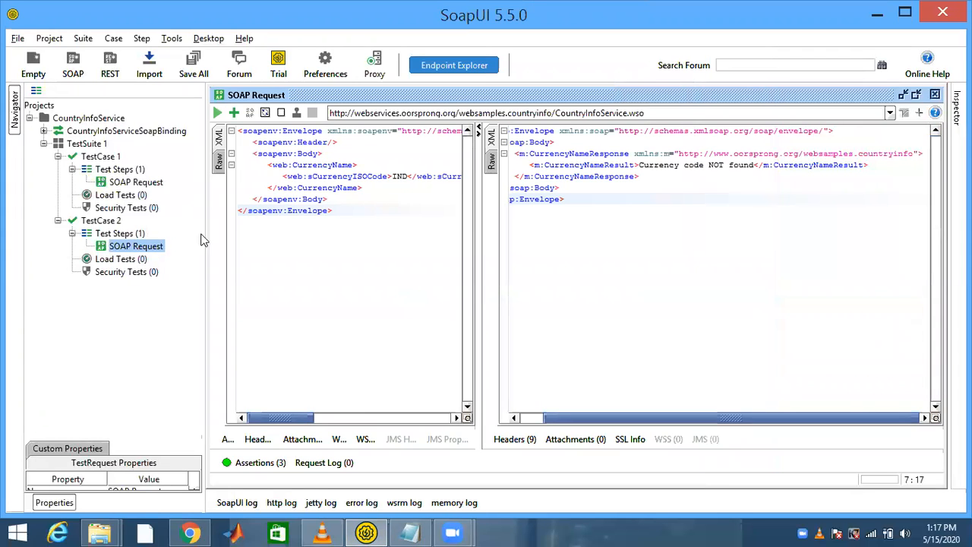
click(258, 463)
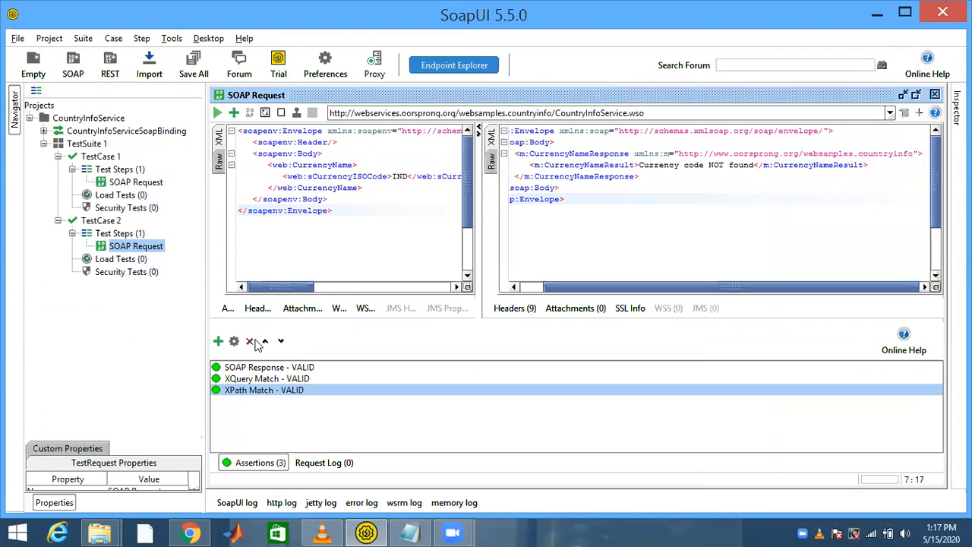
click(219, 342)
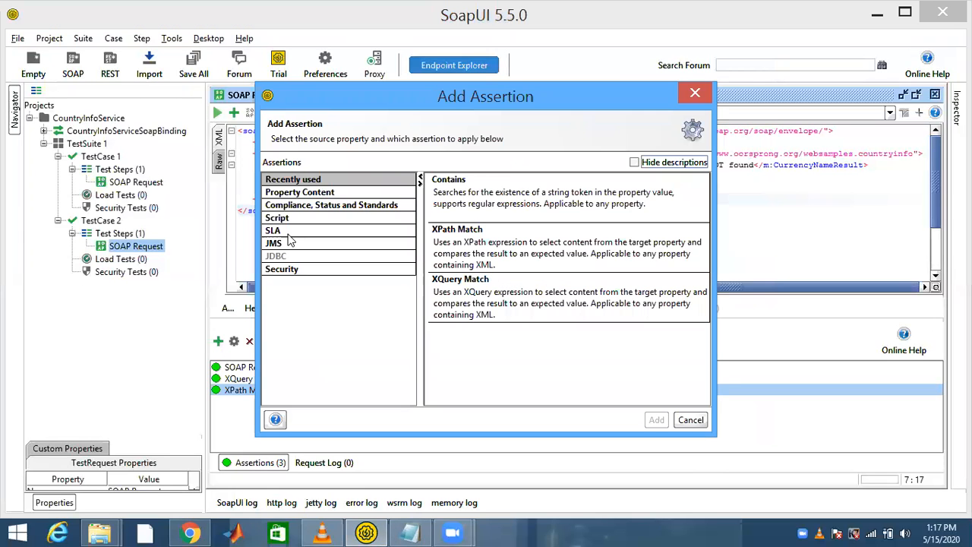
click(304, 230)
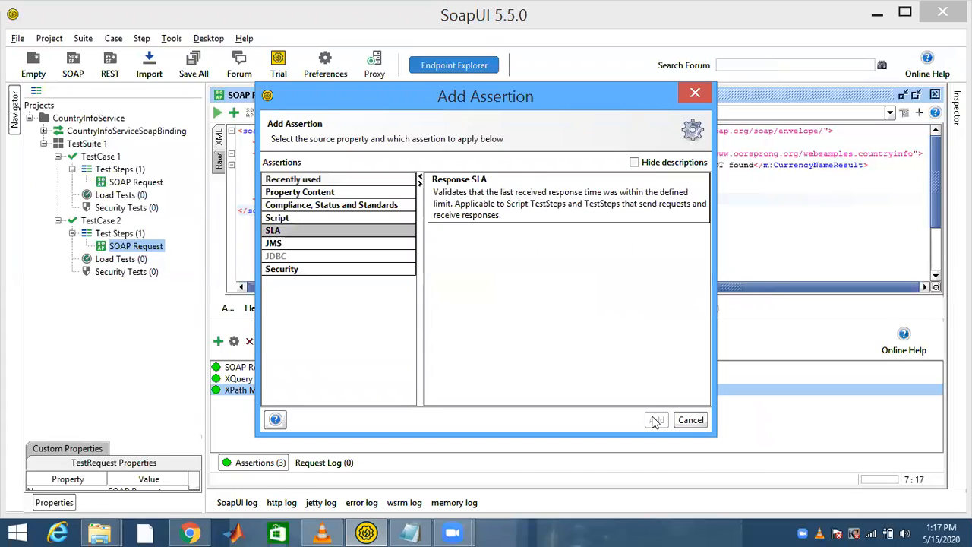
click(656, 421)
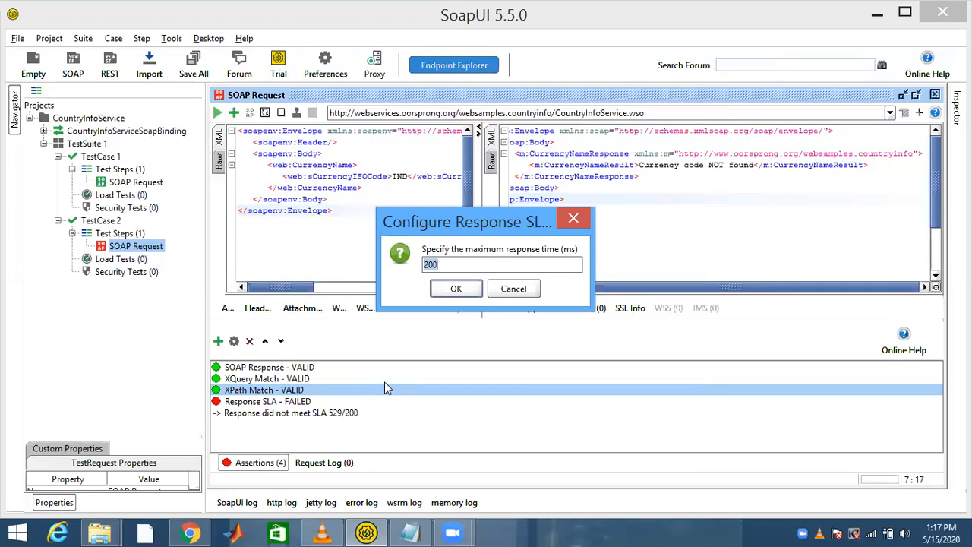
text(1000)
click(444, 293)
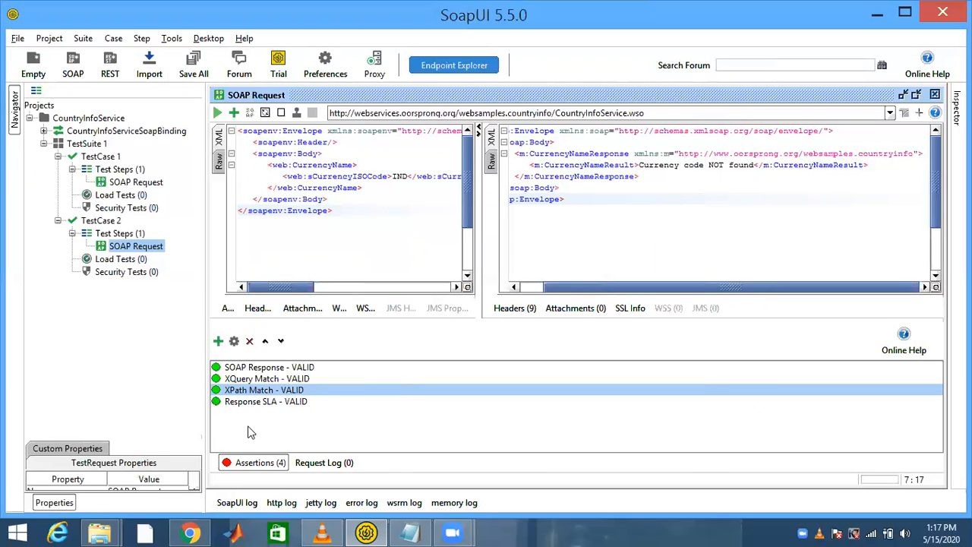
- Try maximum response times of 20 ms and 200 ms in the Response SLA assertion
double_click(246, 407)
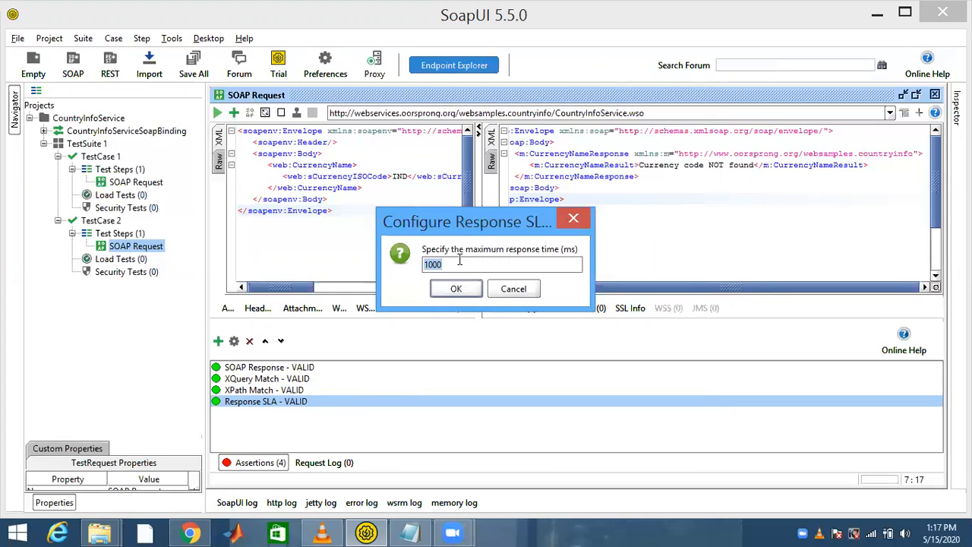
text(20)
click(456, 290)
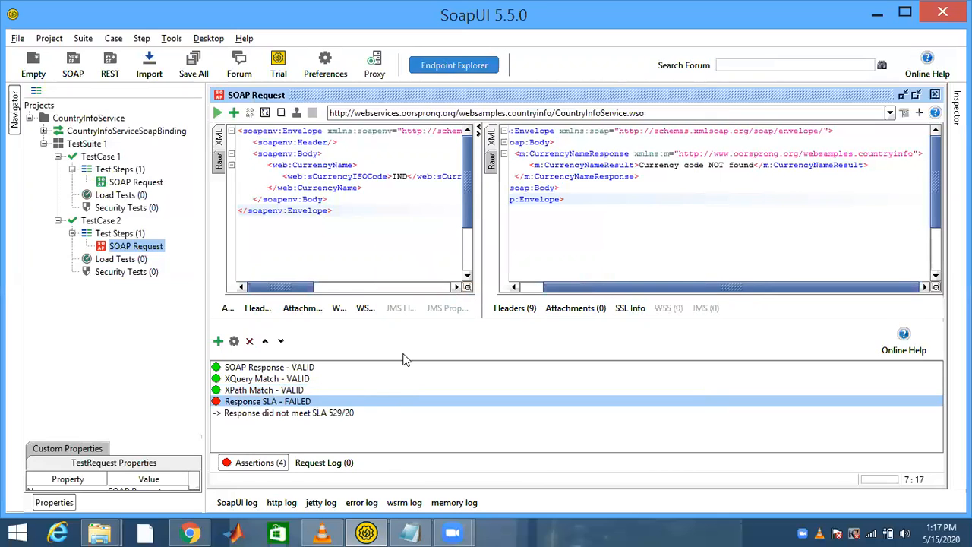
double_click(287, 402)
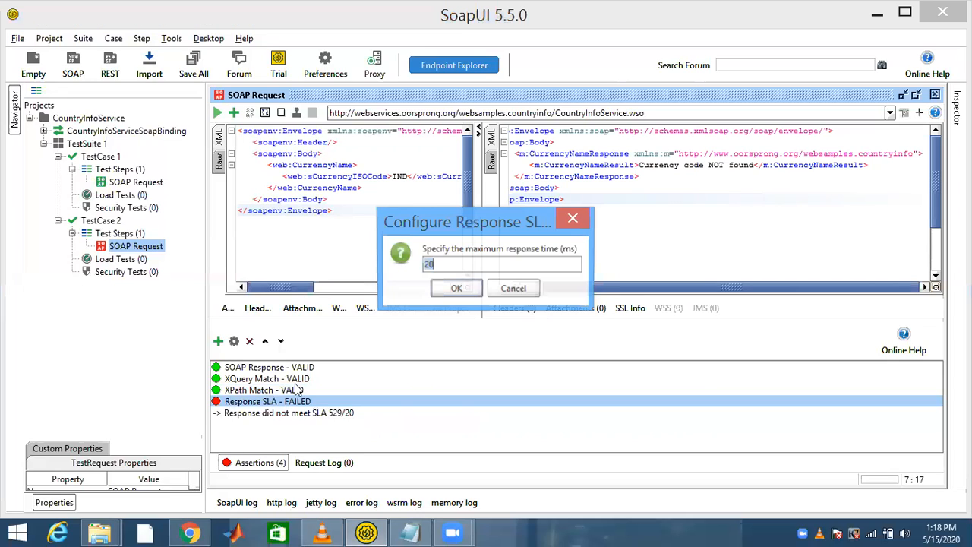
click(449, 270)
text(0)
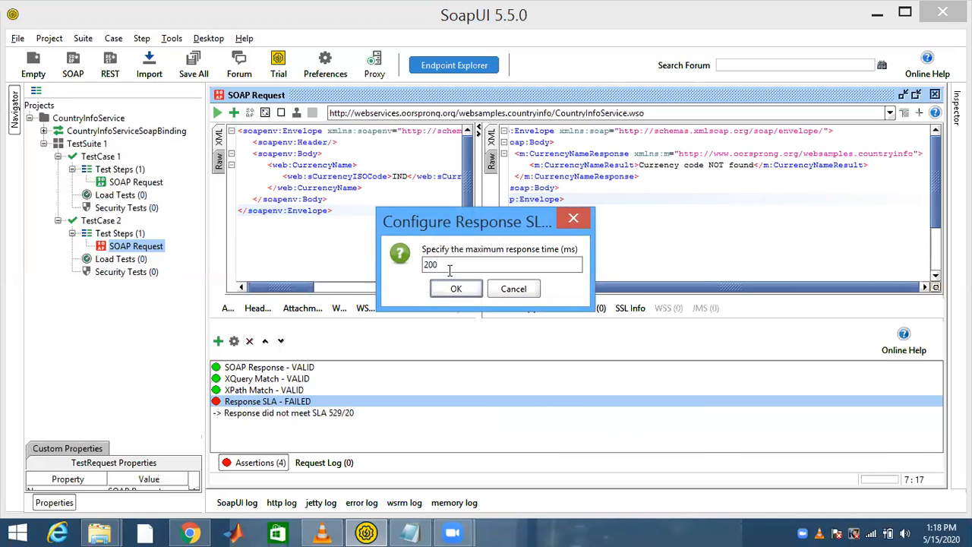
click(455, 289)
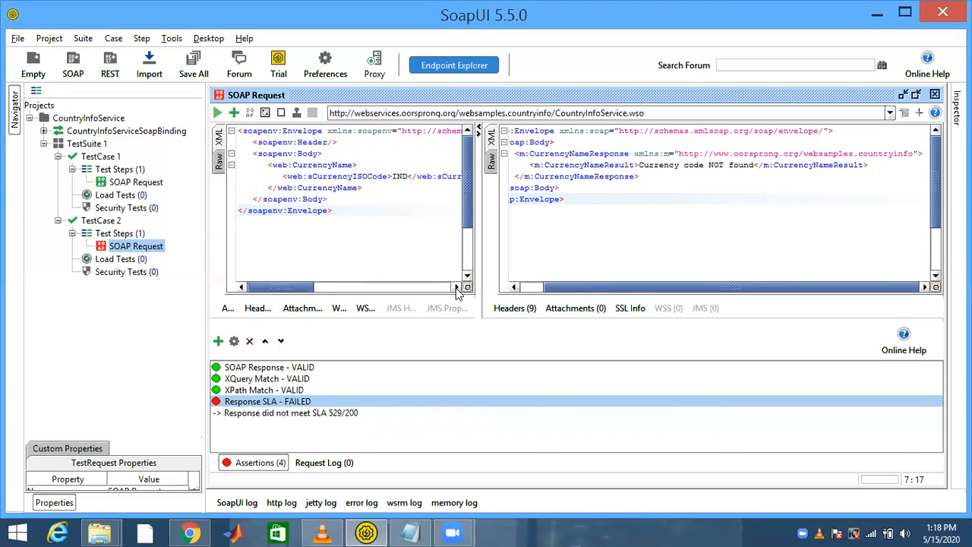
- Set the Response SLA assertion's maximum response time to 201 ms
double_click(309, 403)
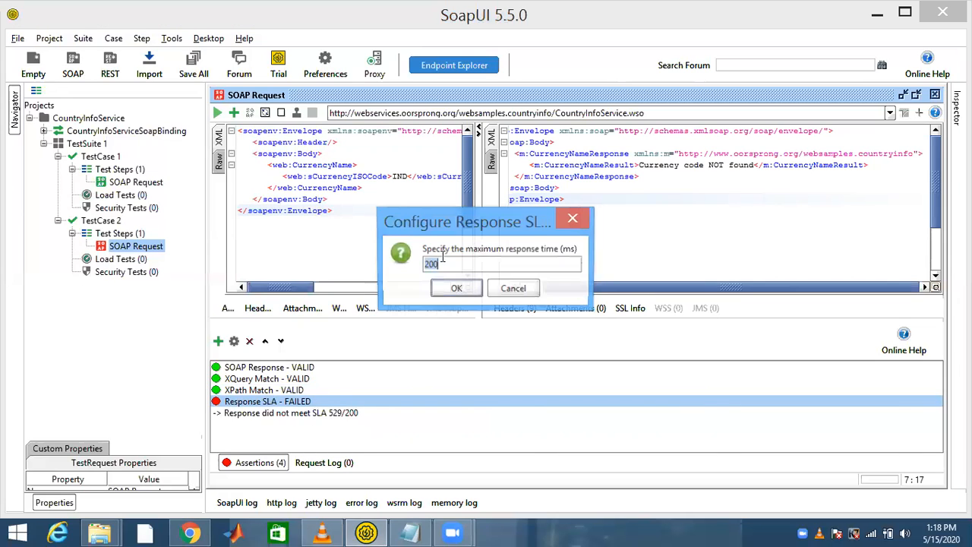
click(445, 265)
key(BackSpace)
text(1)
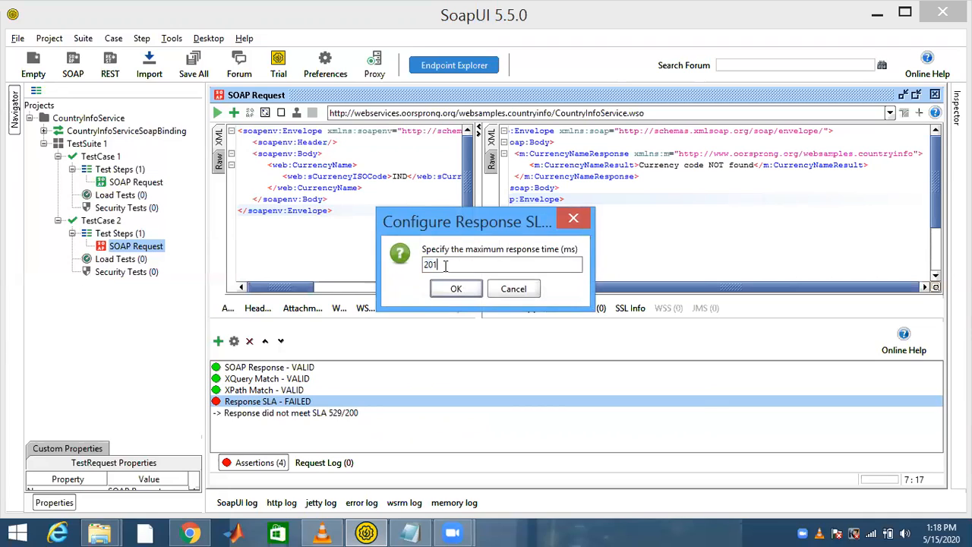
click(456, 289)
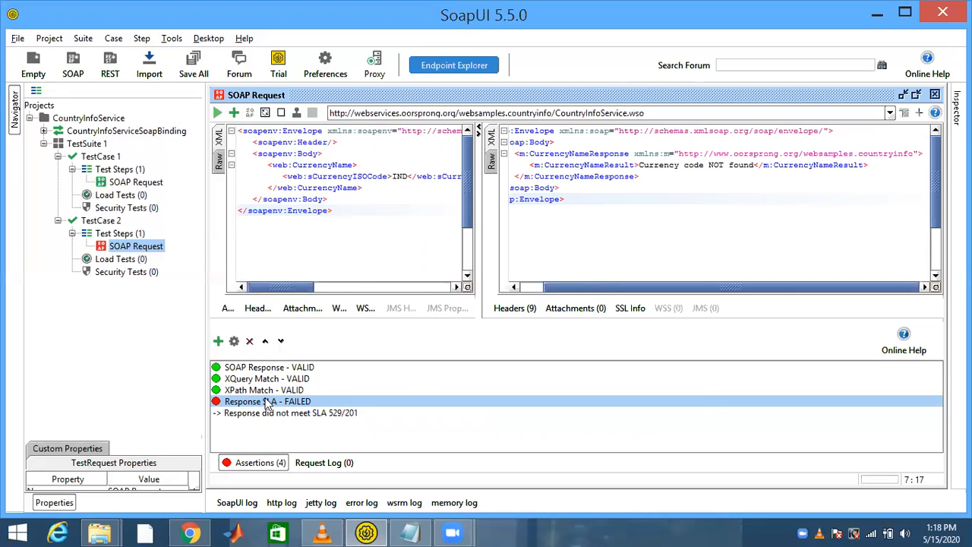
- Set the Response SLA assertion's maximum response time to 2000 ms
double_click(266, 403)
click(450, 265)
key(BackSpace)
text(000)
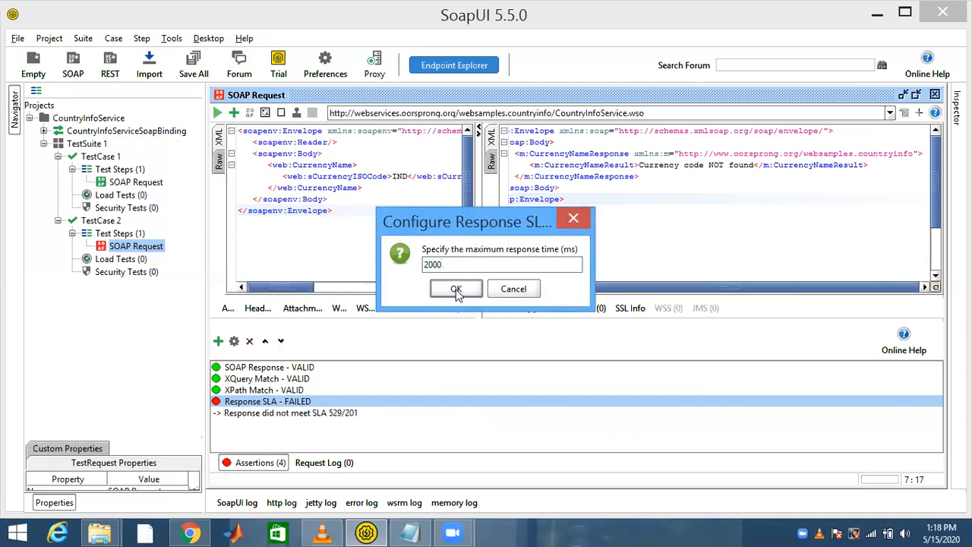
click(456, 288)
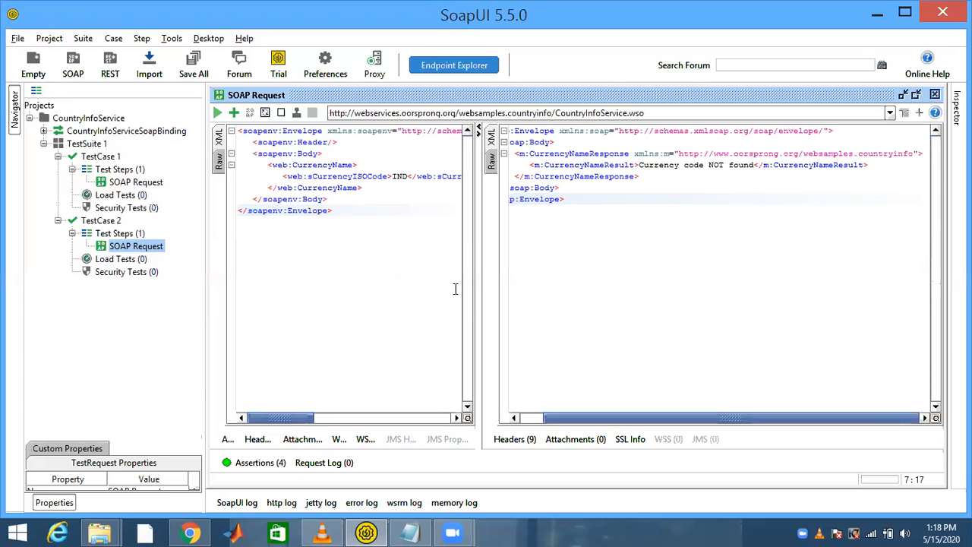
- Show the assertion list and add a Contains assertion with the content "C"
click(271, 464)
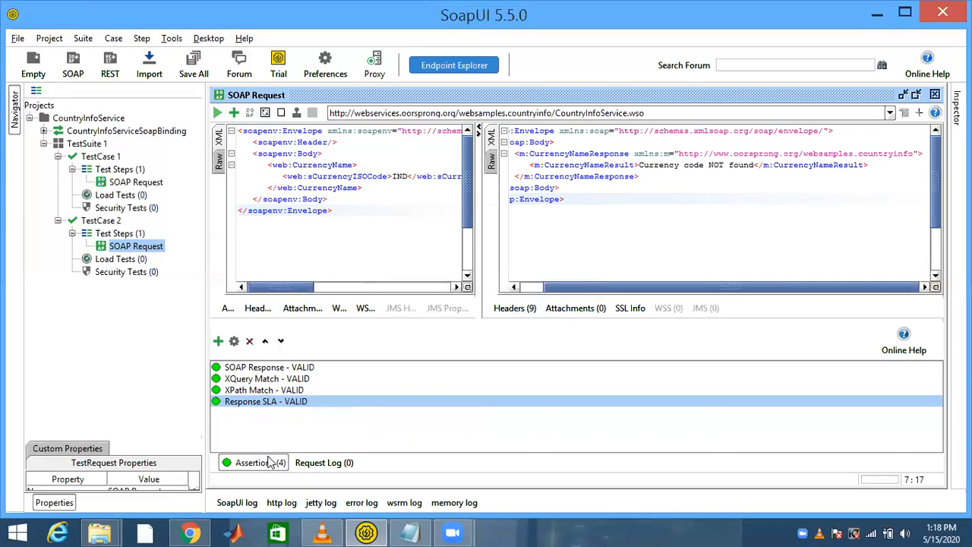
click(219, 342)
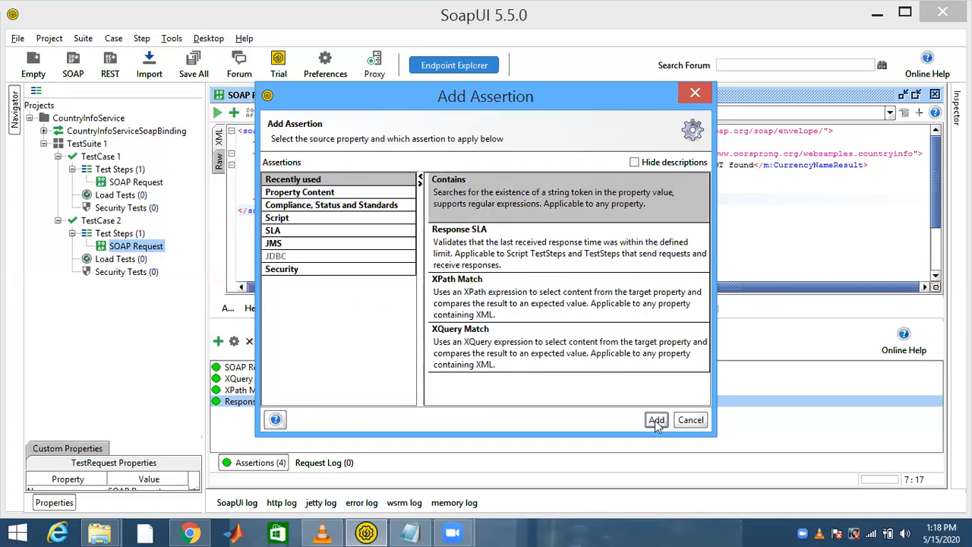
click(657, 421)
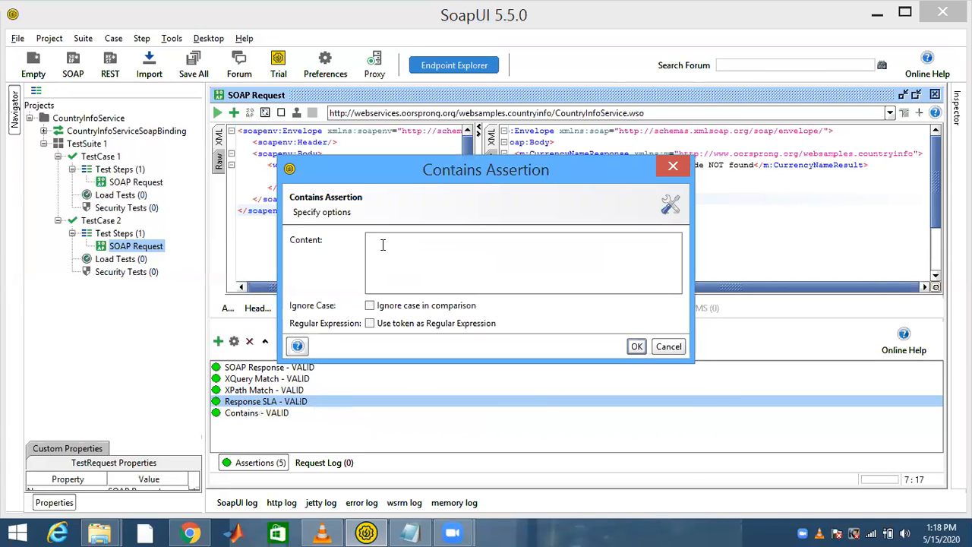
text(C)
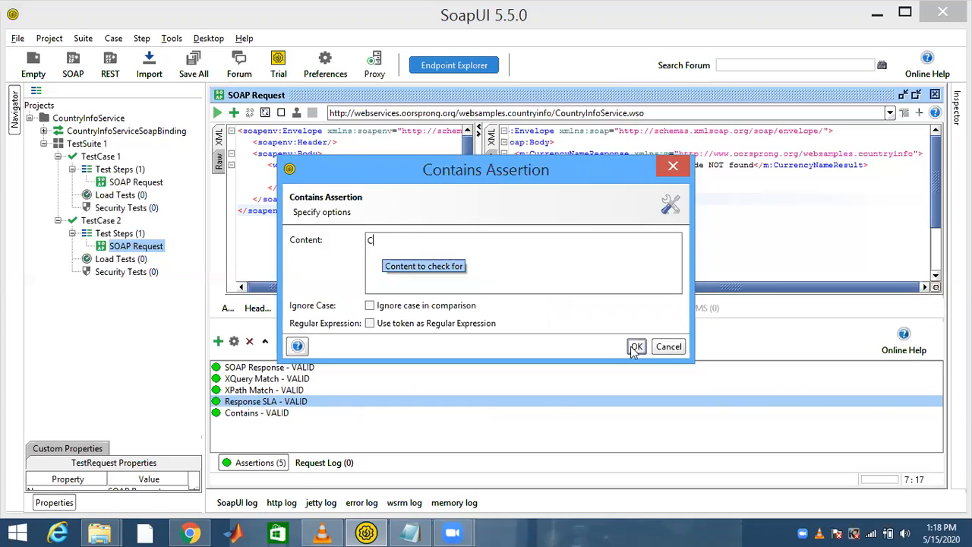
- Set the Contains assertion's content to "x" and ignore case in the comparison
double_click(276, 414)
double_click(370, 240)
text(x)
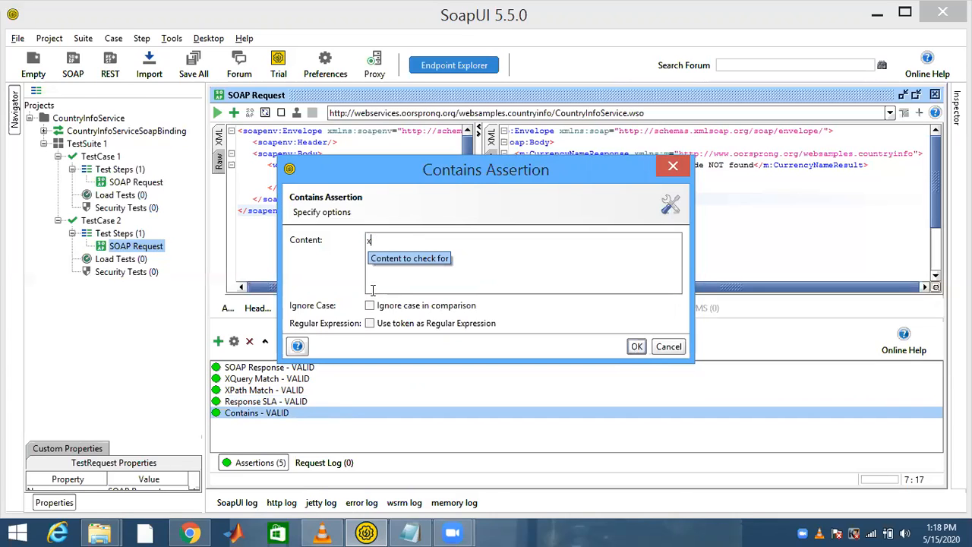
click(371, 306)
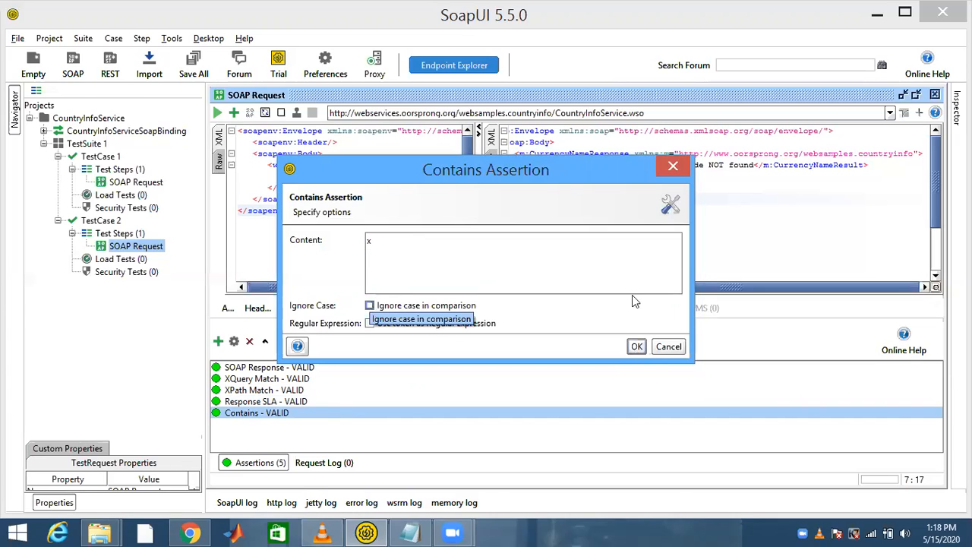
click(637, 347)
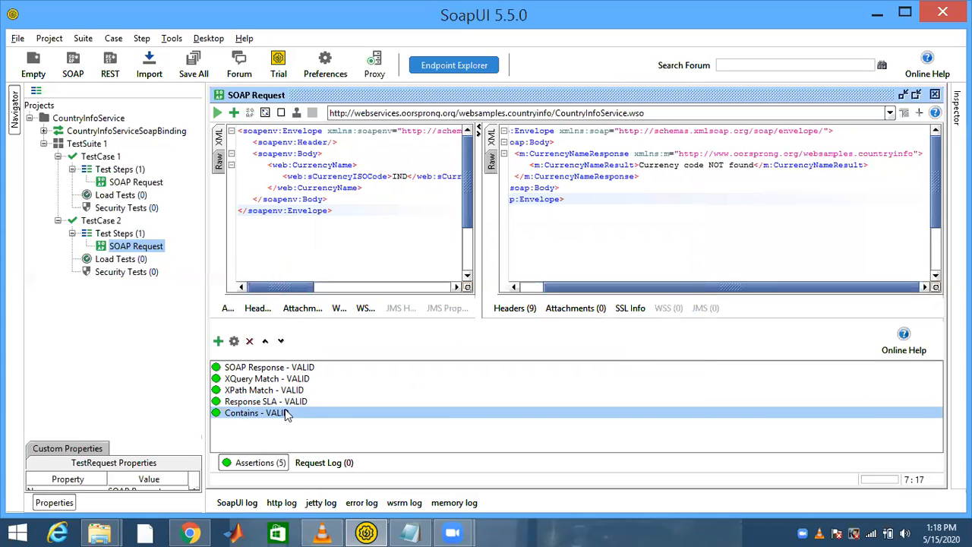
- Make the Contains assertion case-sensitive and try "X" and "z" as its content
double_click(287, 411)
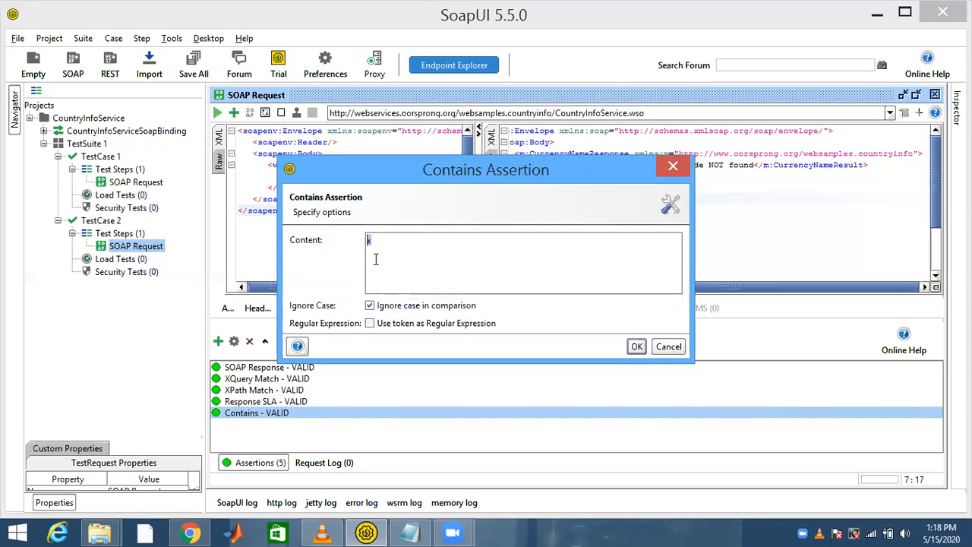
click(370, 306)
click(638, 346)
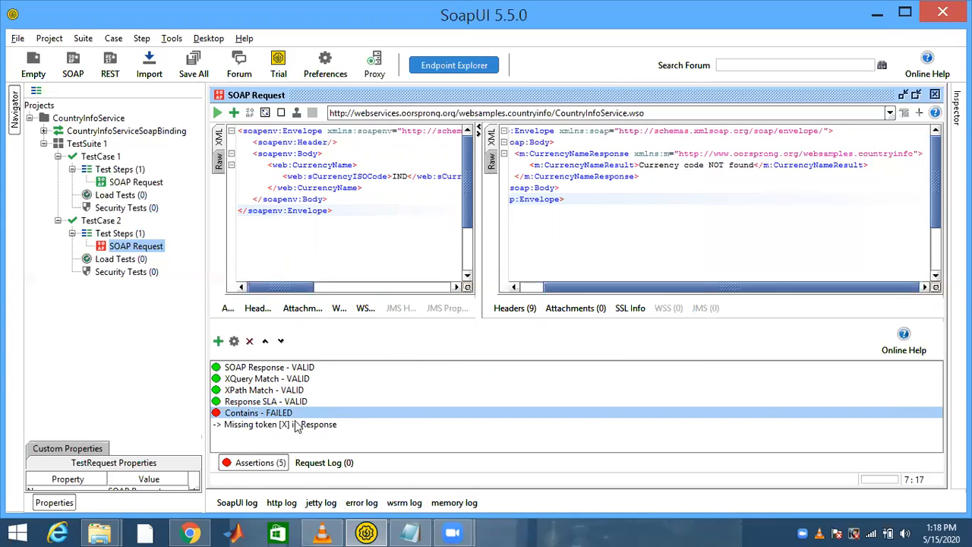
drag(380, 239, 370, 238)
text(z)
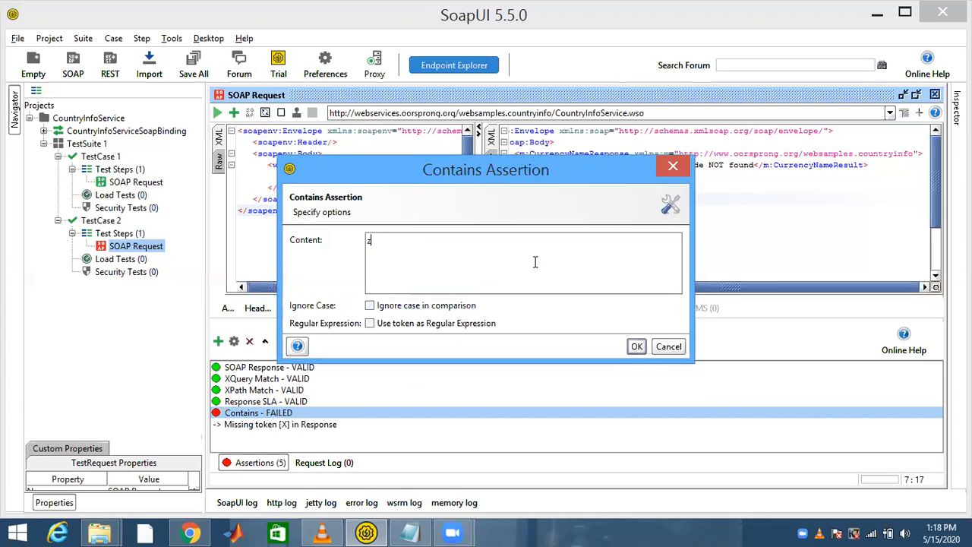
click(636, 347)
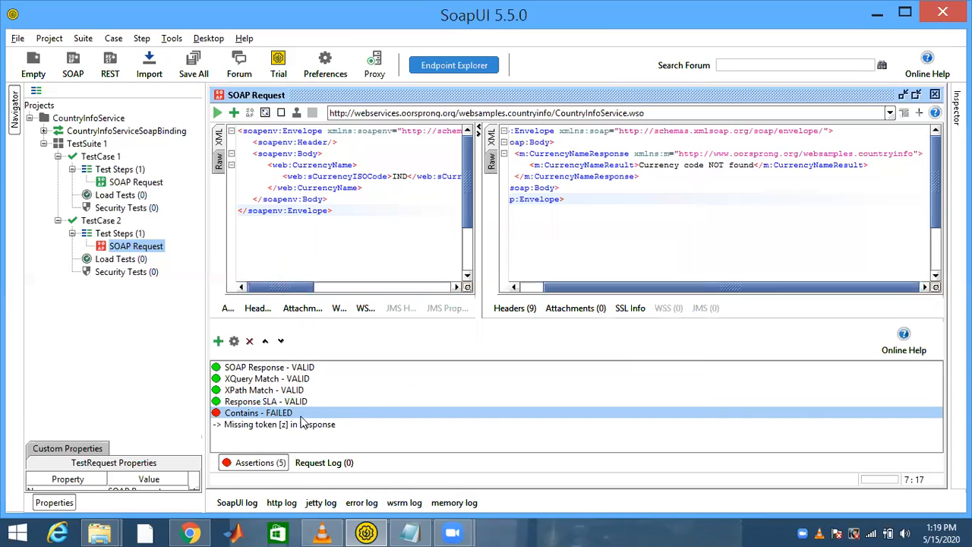
- Set the Contains assertion's content to "C" with case-sensitive comparison and save it
double_click(302, 411)
drag(373, 242, 361, 243)
text(C)
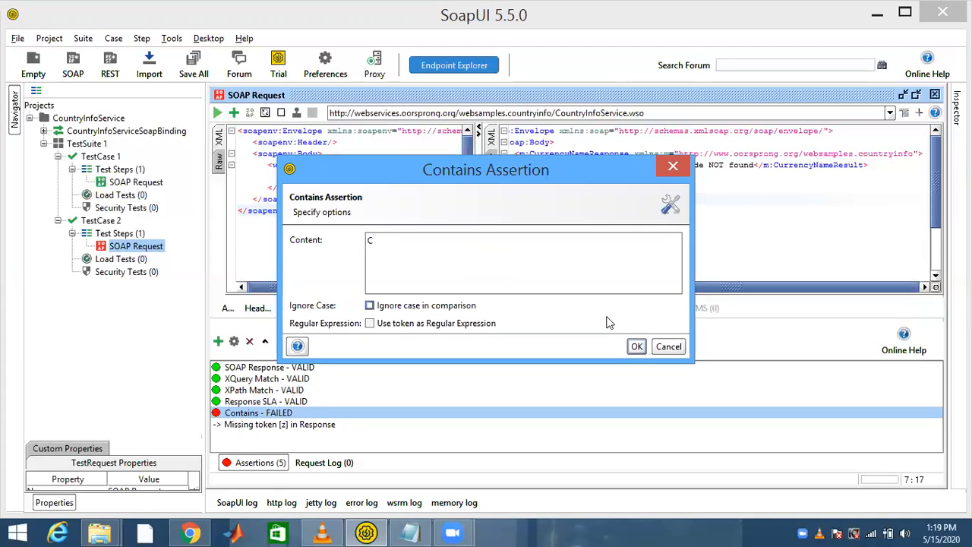
click(631, 347)
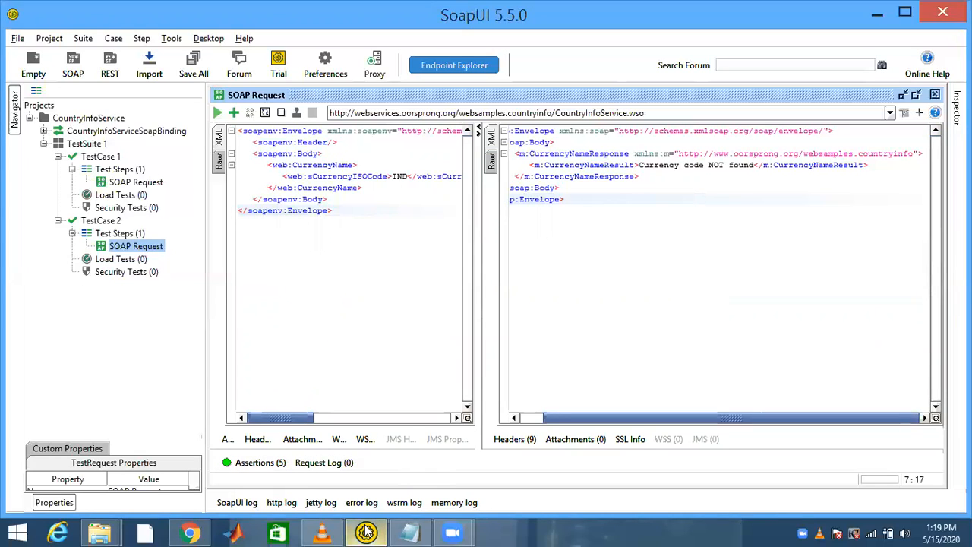
- Show the assertion list and add a Not Contains property content assertion with the content "x"
click(251, 463)
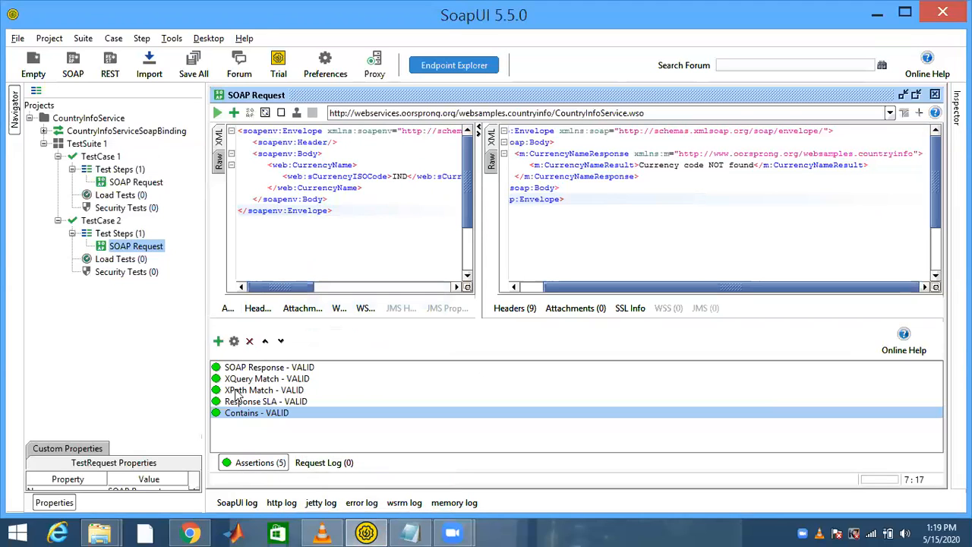
click(218, 343)
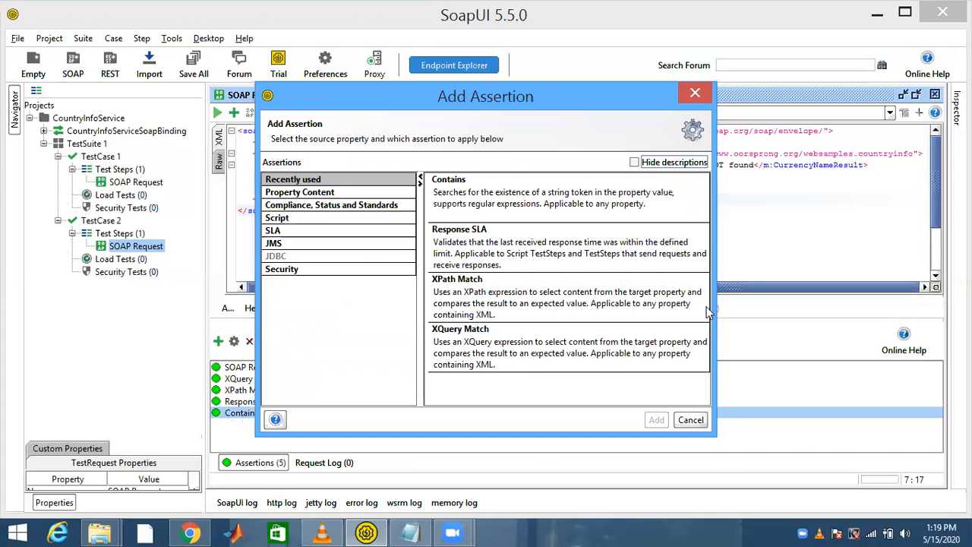
click(299, 192)
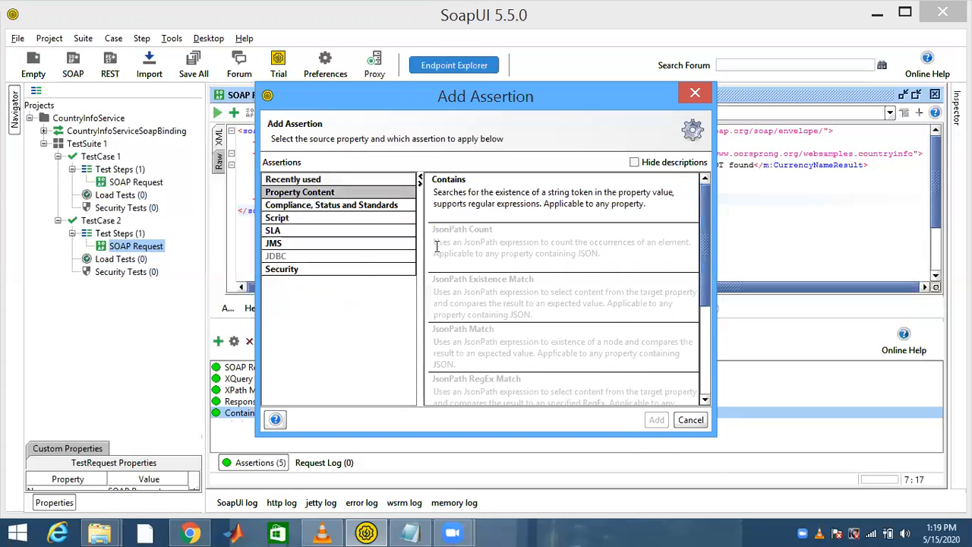
scroll(437, 245, down, 3)
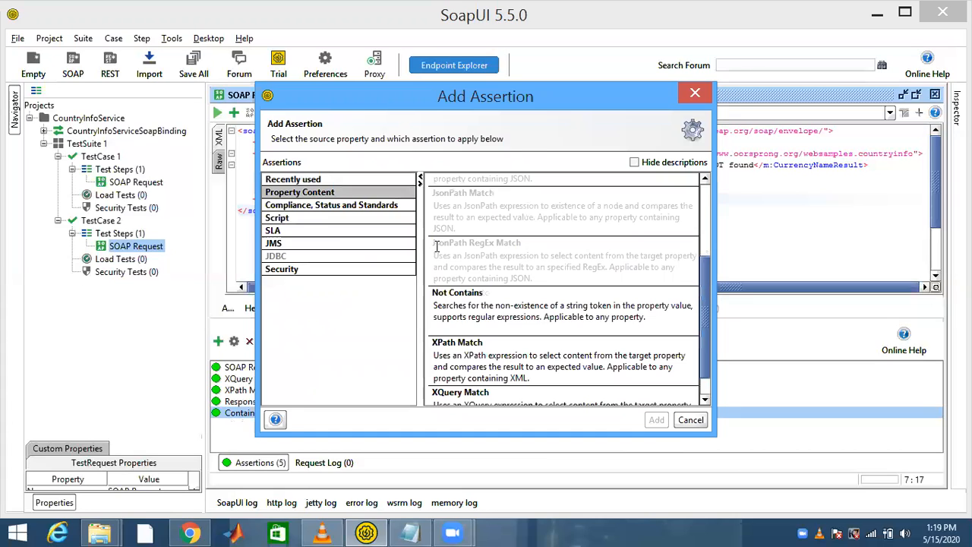
double_click(456, 295)
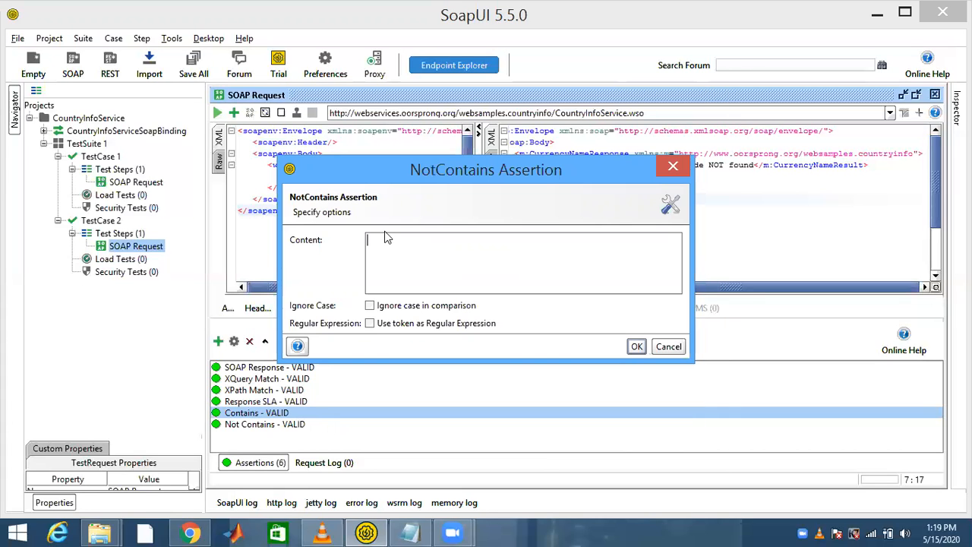
text(x)
click(636, 347)
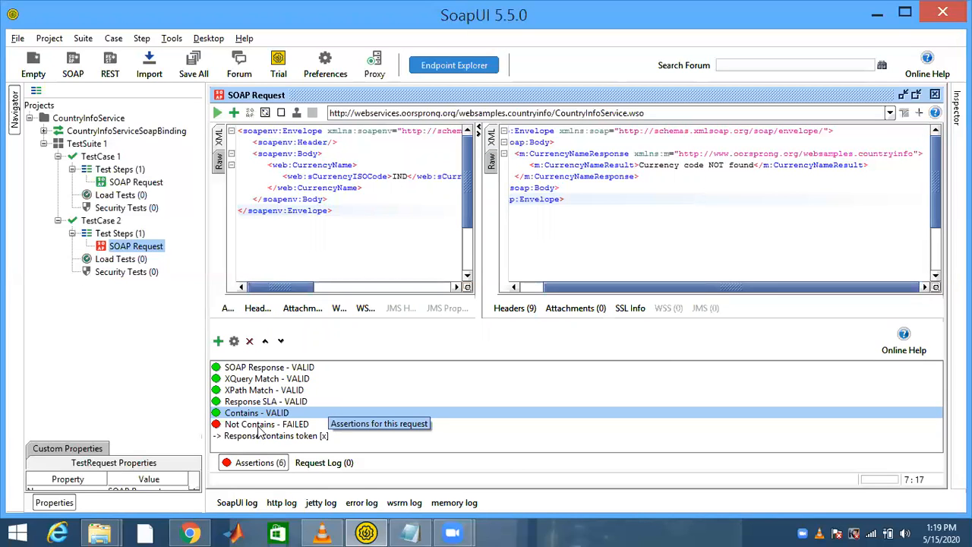
- Set the Not Contains assertion's content to "C"
double_click(258, 429)
double_click(368, 240)
text(C)
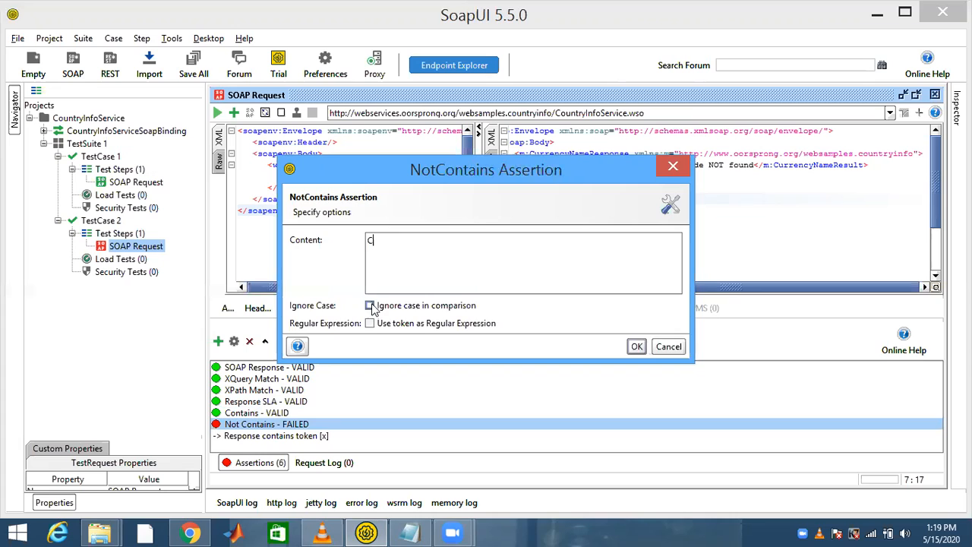
click(640, 346)
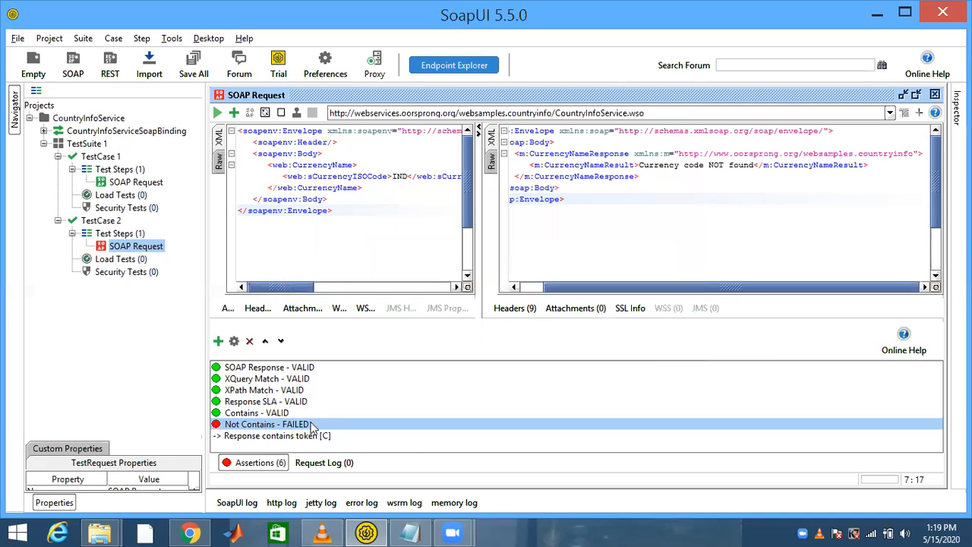
- Set the Not Contains assertion's content to "Z" and save it
double_click(310, 425)
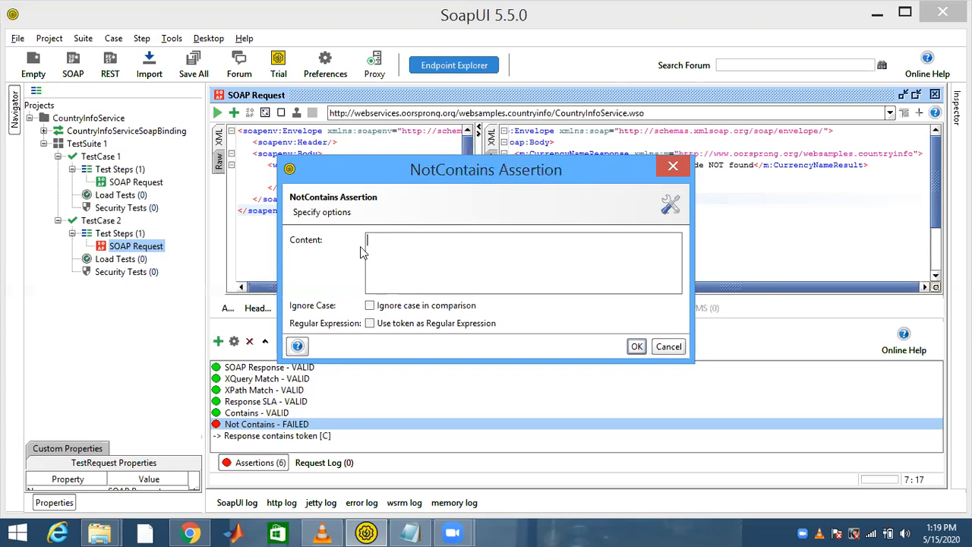
text(Z)
click(637, 346)
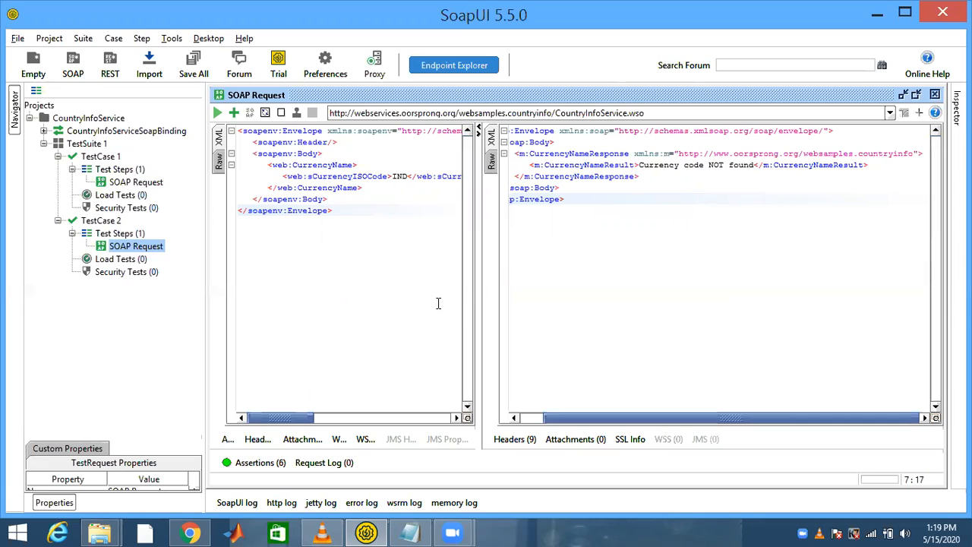
- Switch to the Notepad notes and review the listed assertion types, starting with the Xpath match assertion and its startswith entry
click(410, 531)
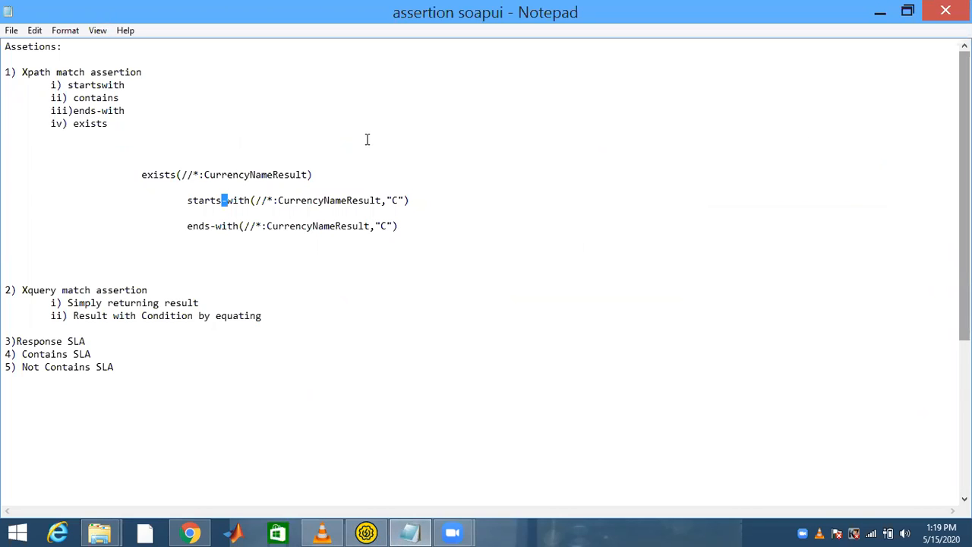
drag(22, 72, 124, 85)
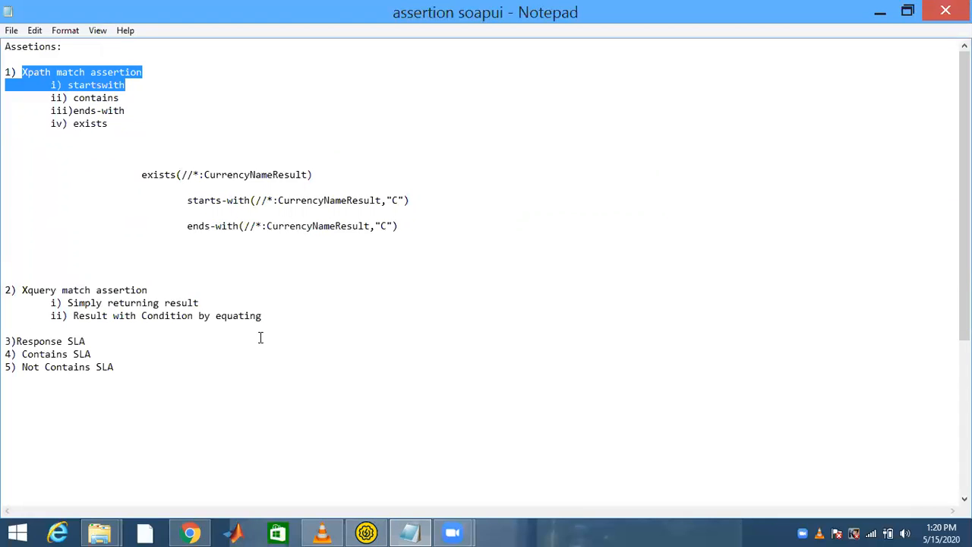
- Switch to SoapUI and change the existing XPath Match assertion's expression from ends-with to contains(//*:CurrencyNameResult,"z")
click(366, 533)
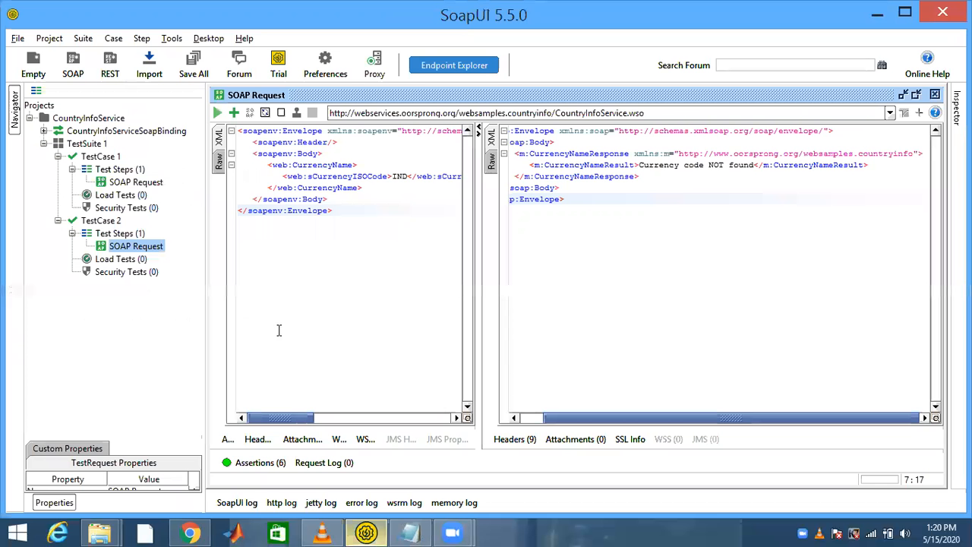
click(260, 463)
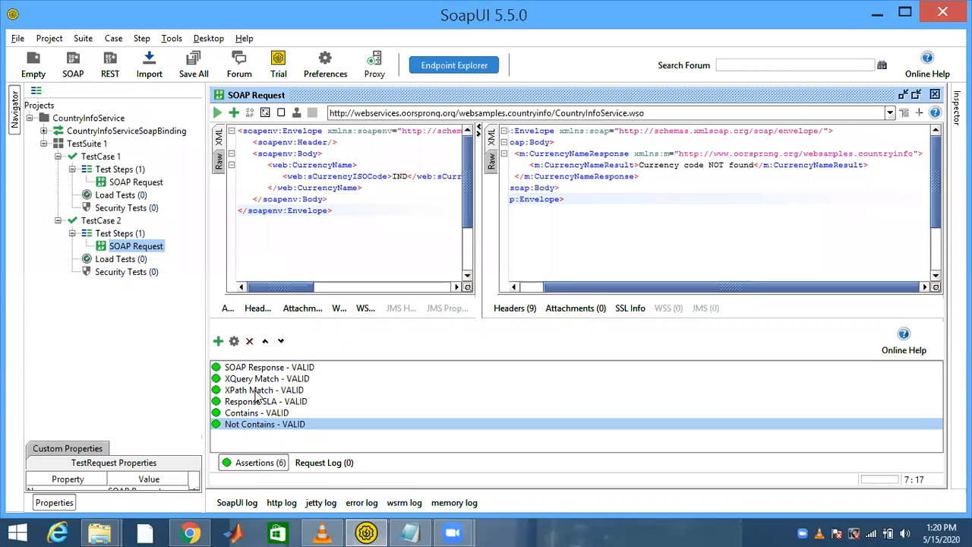
double_click(259, 390)
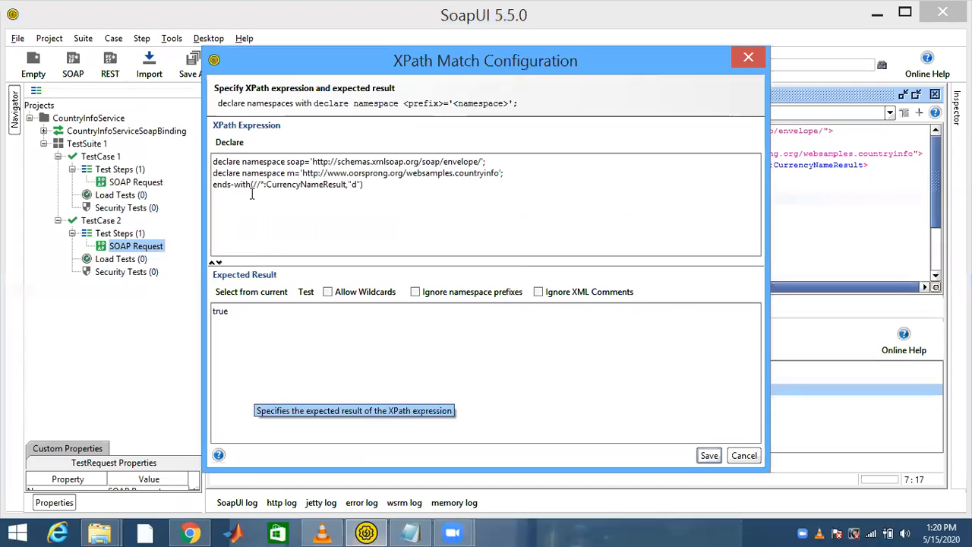
drag(252, 190, 213, 190)
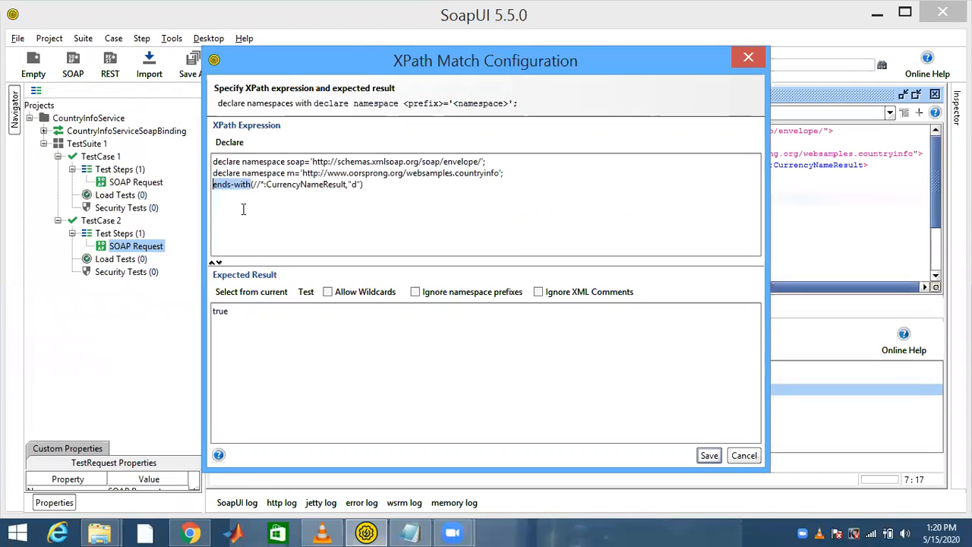
text(contains)
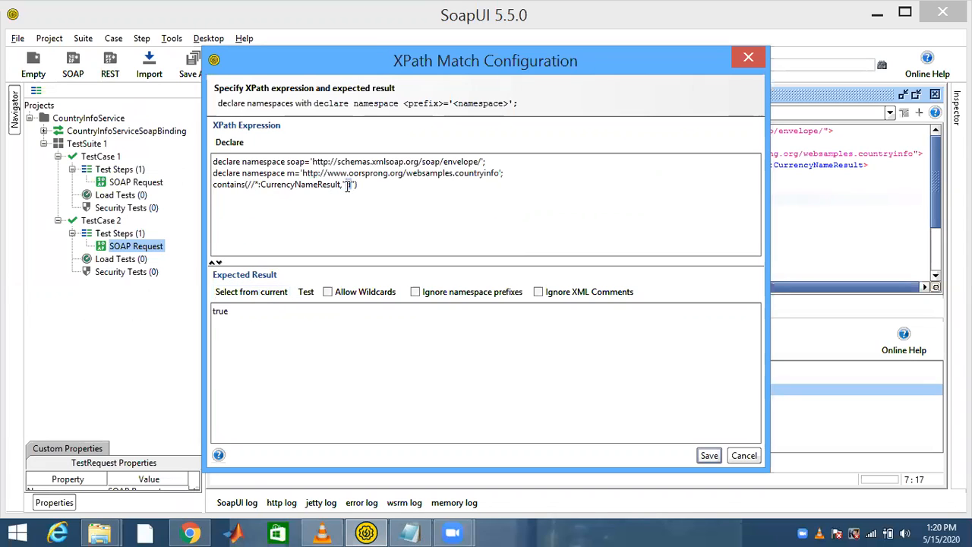
- Take the XPath Match assertion's expected result from the current response, test the expression and save the assertion
click(269, 295)
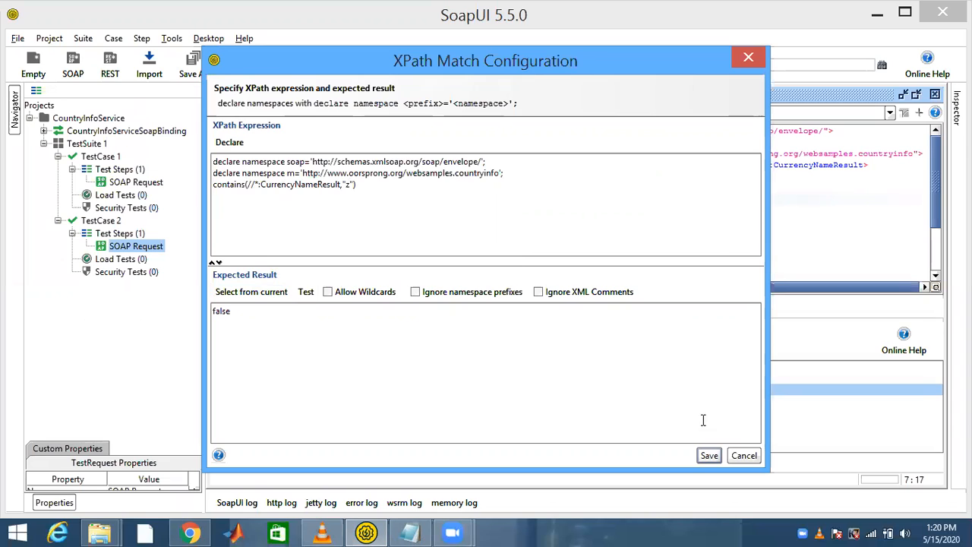
click(306, 294)
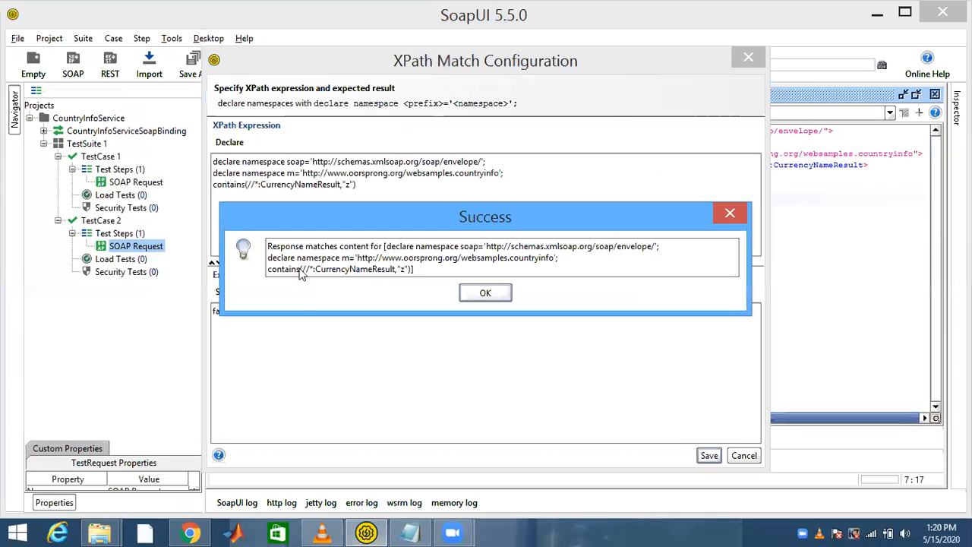
click(486, 293)
click(706, 454)
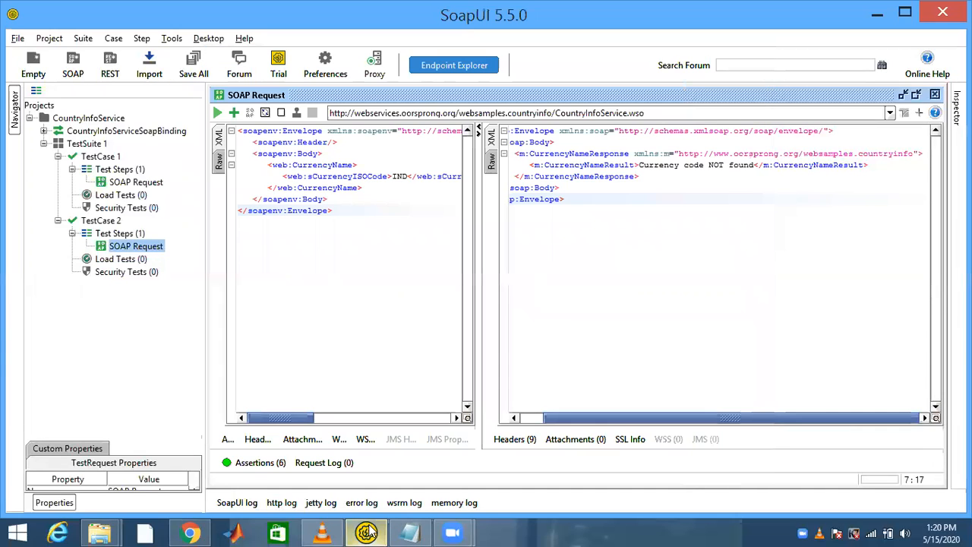
mouse_move(369, 533)
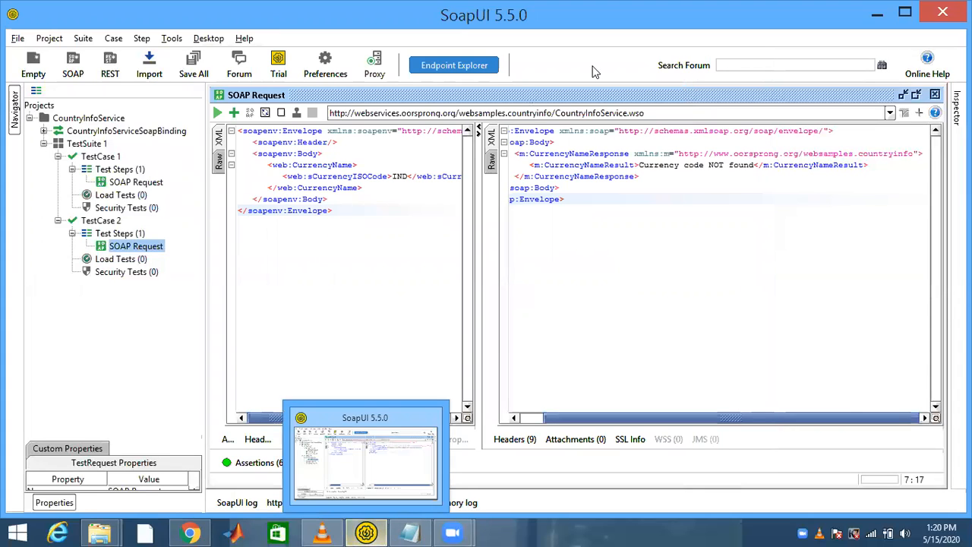